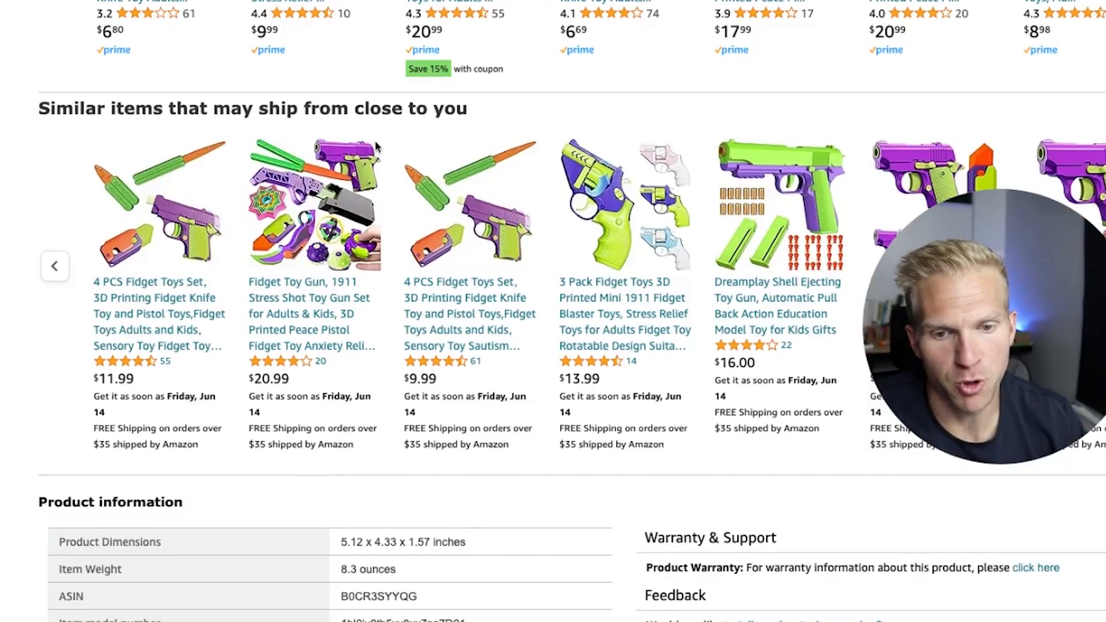
Step: Find the Best Sellers Rank in the product information and check the Fidget Blocks category the product ranks in
scroll(375, 147, down, 2)
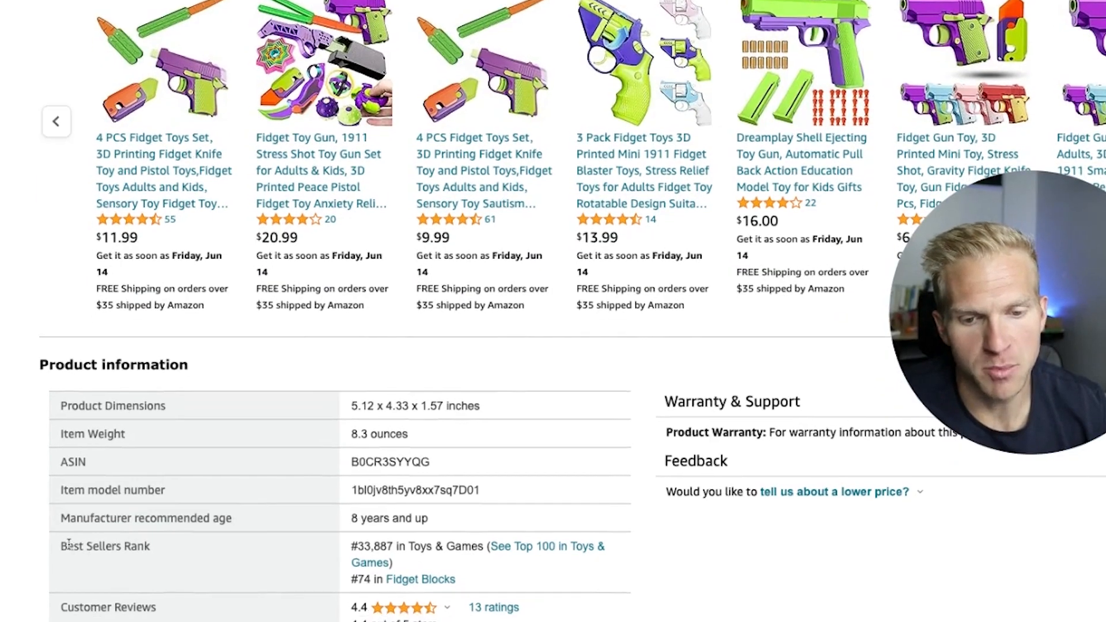
triple_click(68, 560)
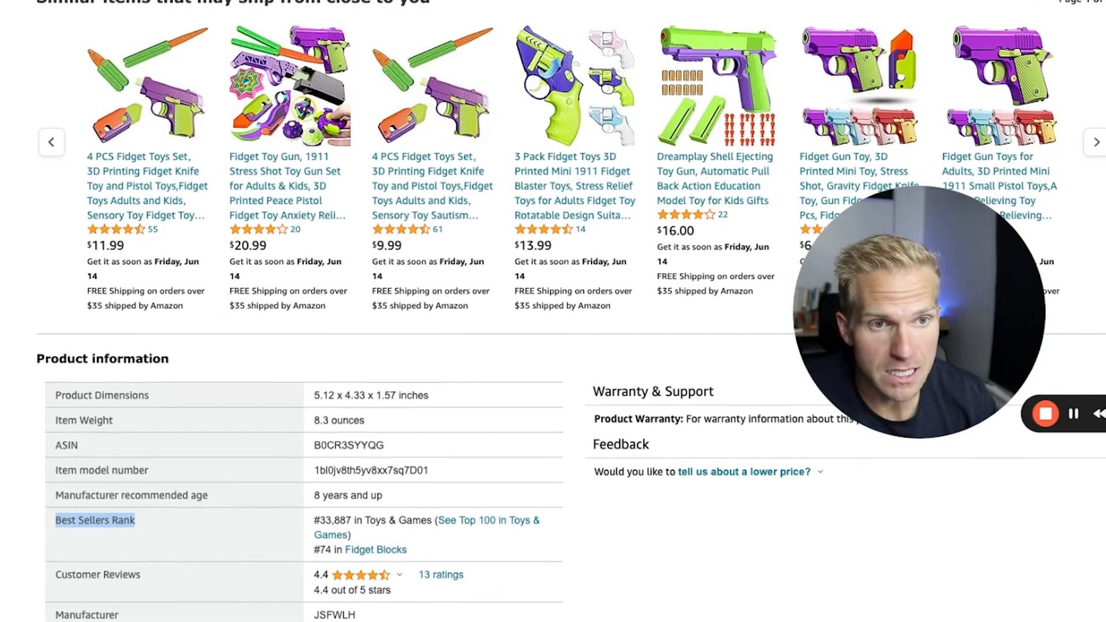
click(631, 490)
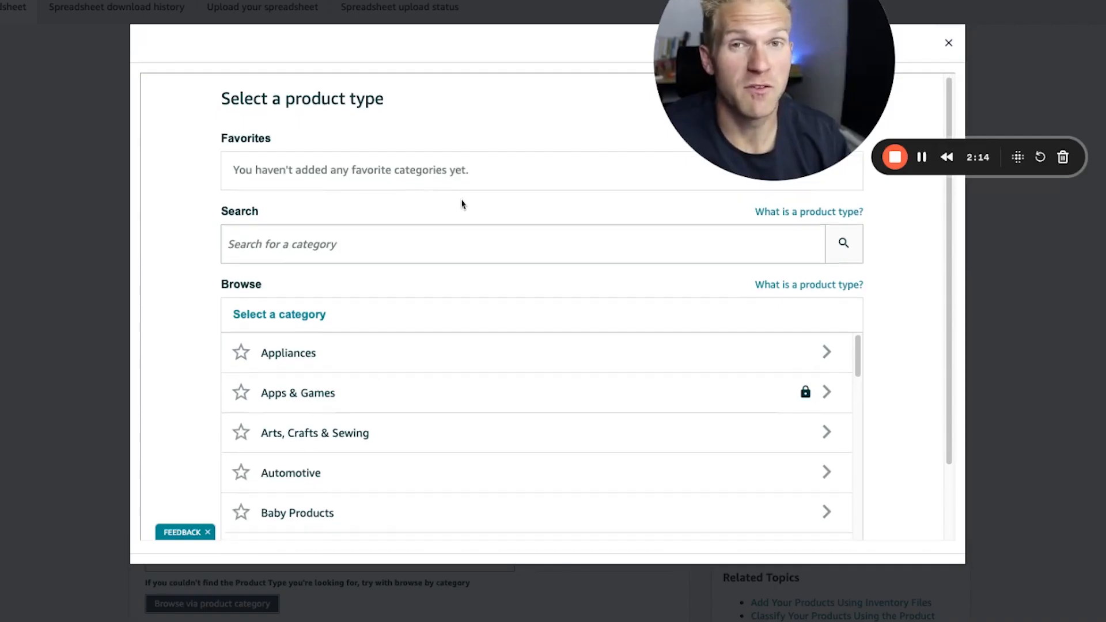
Step: In Seller Central's category browser, select a product type under Toys & Games > Novelty & Gag Toys > Fidget Toys and generate the spreadsheet
scroll(462, 204, down, 10)
scroll(442, 299, down, 4)
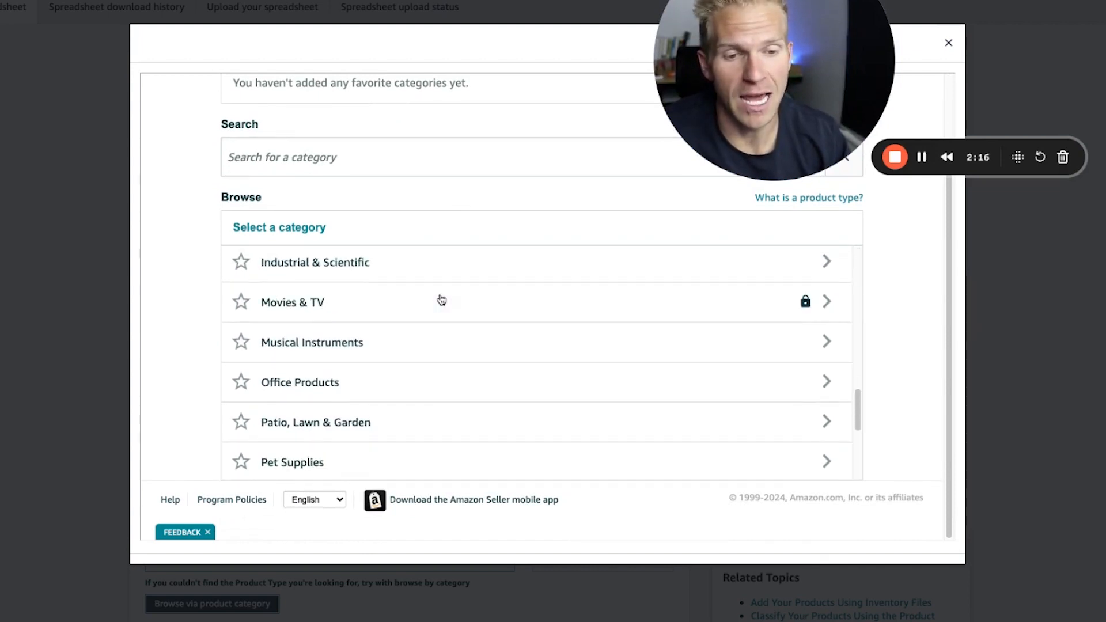
scroll(317, 374, down, 5)
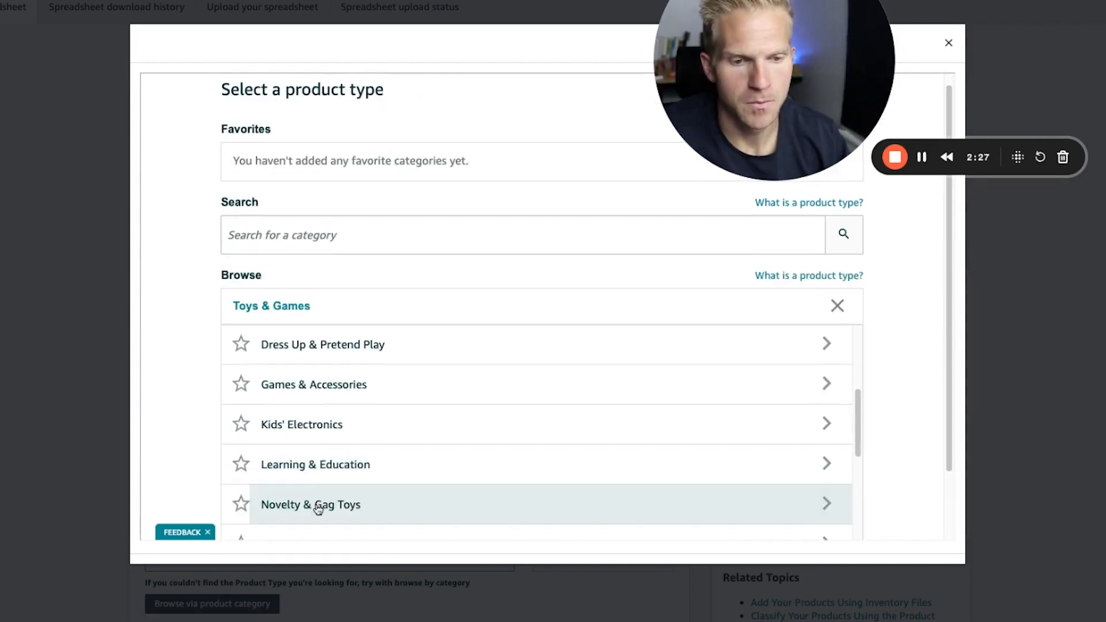
click(316, 503)
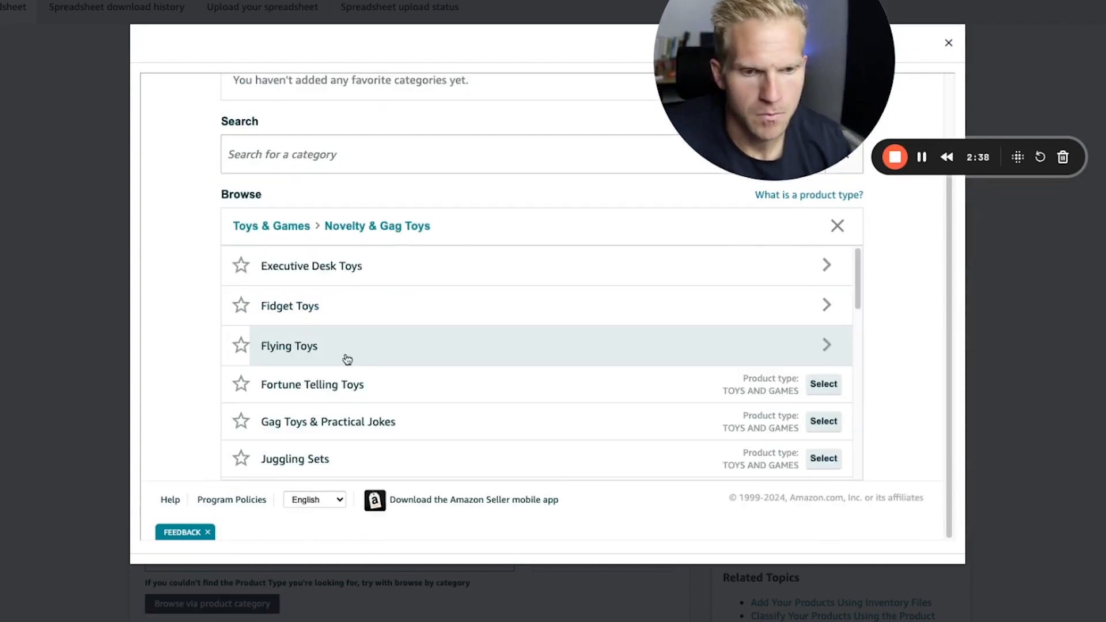
click(330, 314)
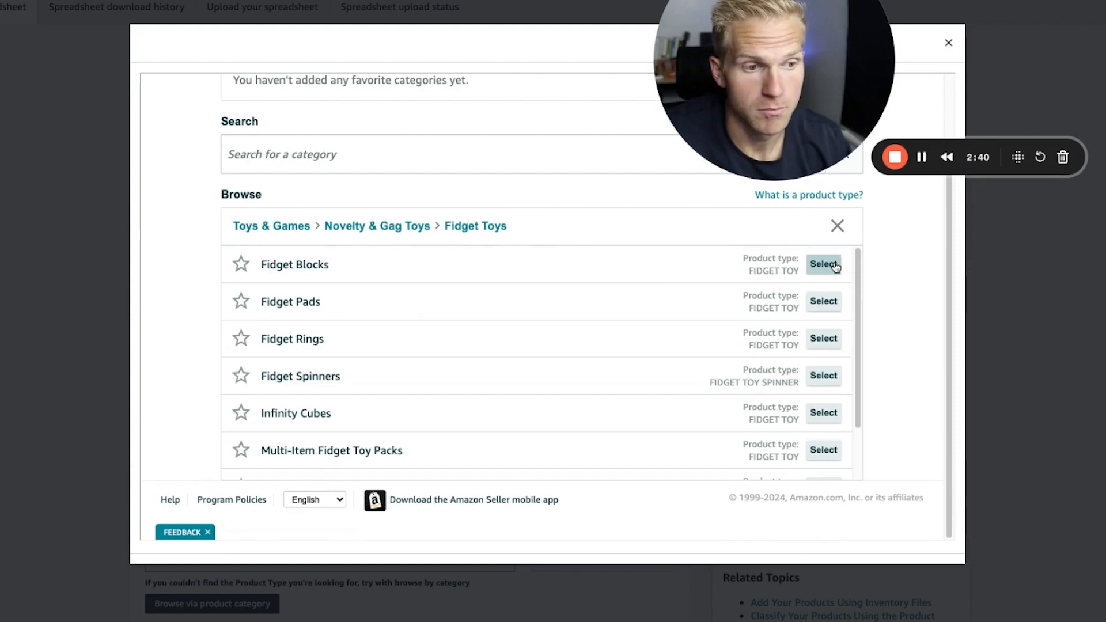
click(836, 267)
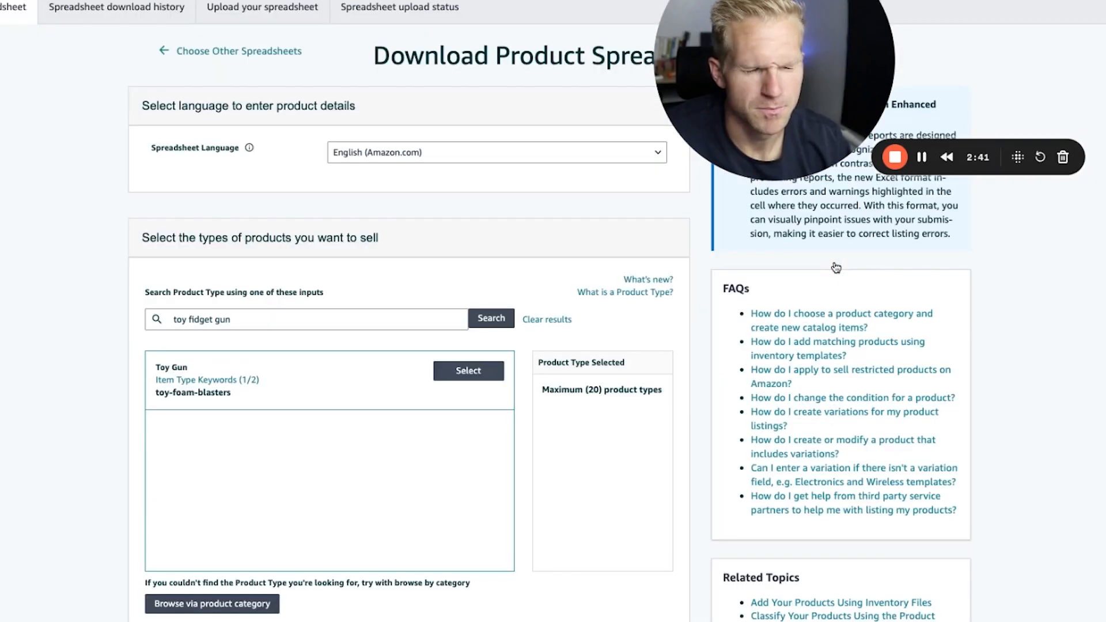
scroll(523, 451, down, 10)
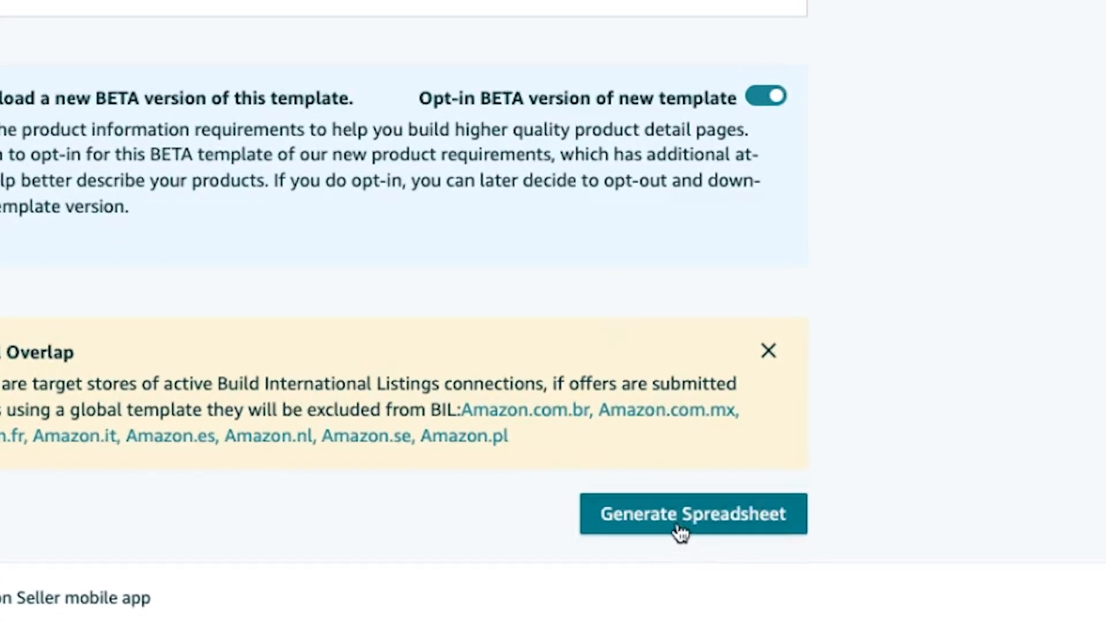
click(681, 533)
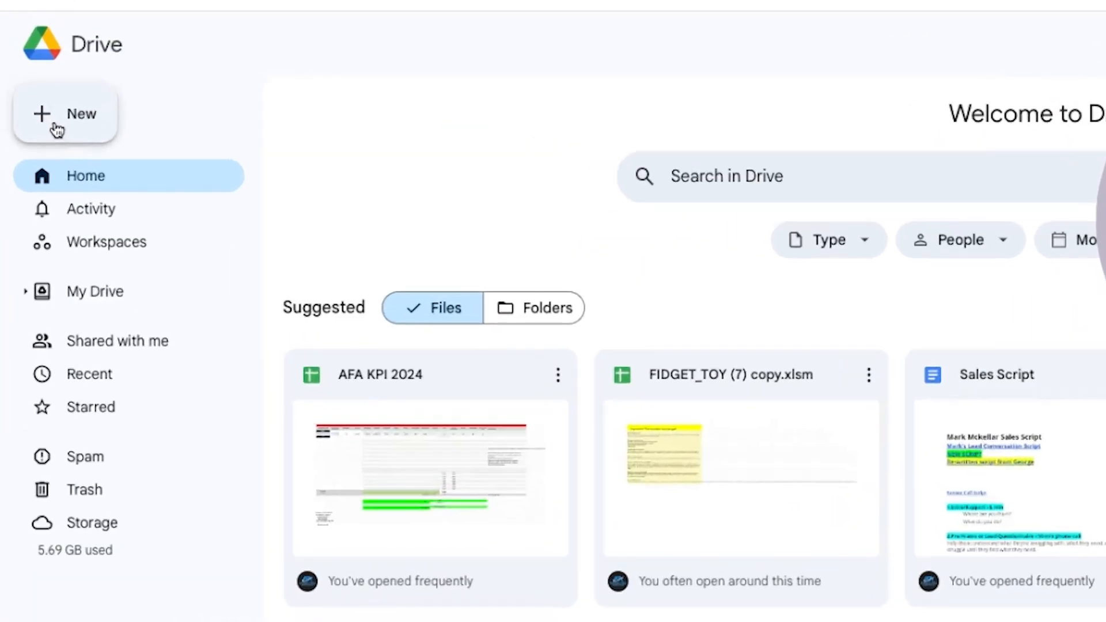
Step: In Google Drive, create a blank Google Sheets spreadsheet and upload FIDGET_TOY (7).xlsm into it
click(26, 102)
click(115, 184)
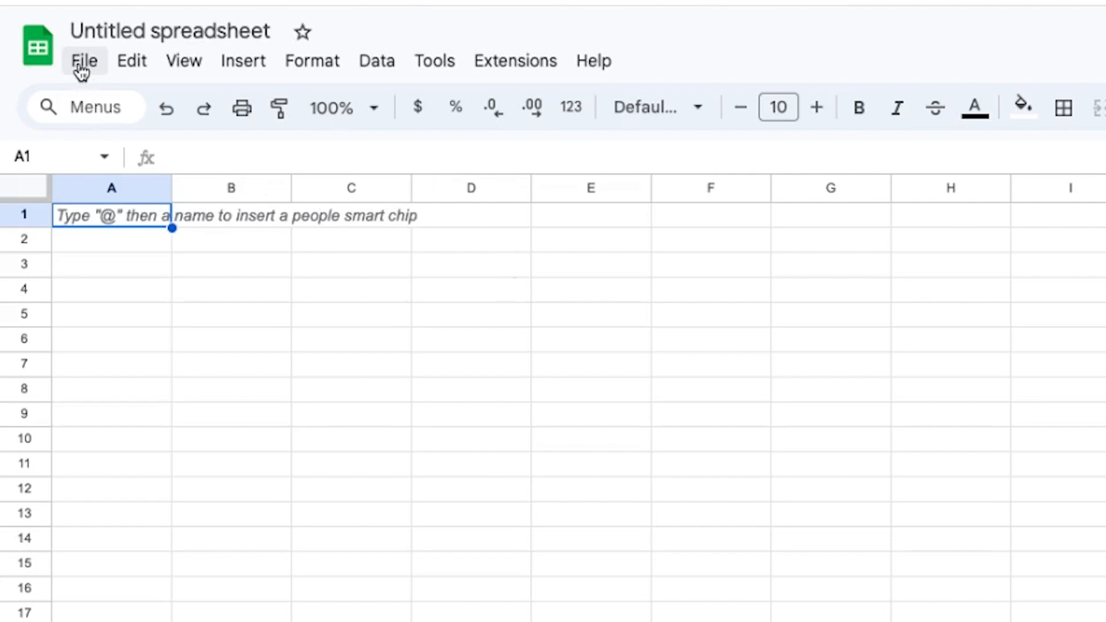
click(82, 73)
click(122, 149)
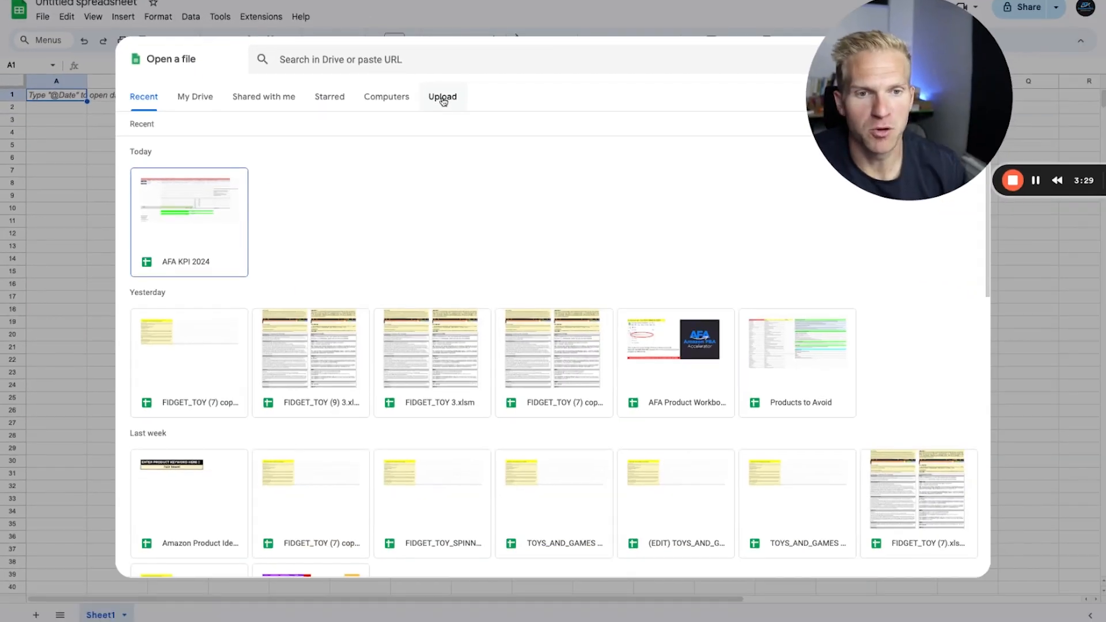
click(443, 102)
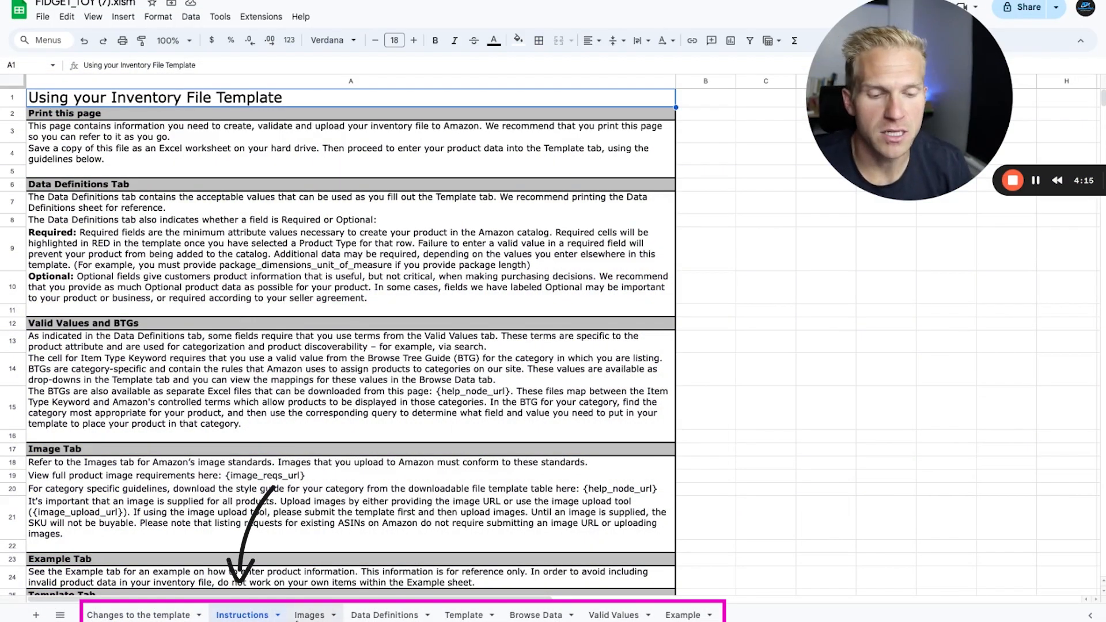
Step: Review the image standards and examples on the Images sheet
click(310, 615)
scroll(251, 406, down, 10)
scroll(251, 406, up, 10)
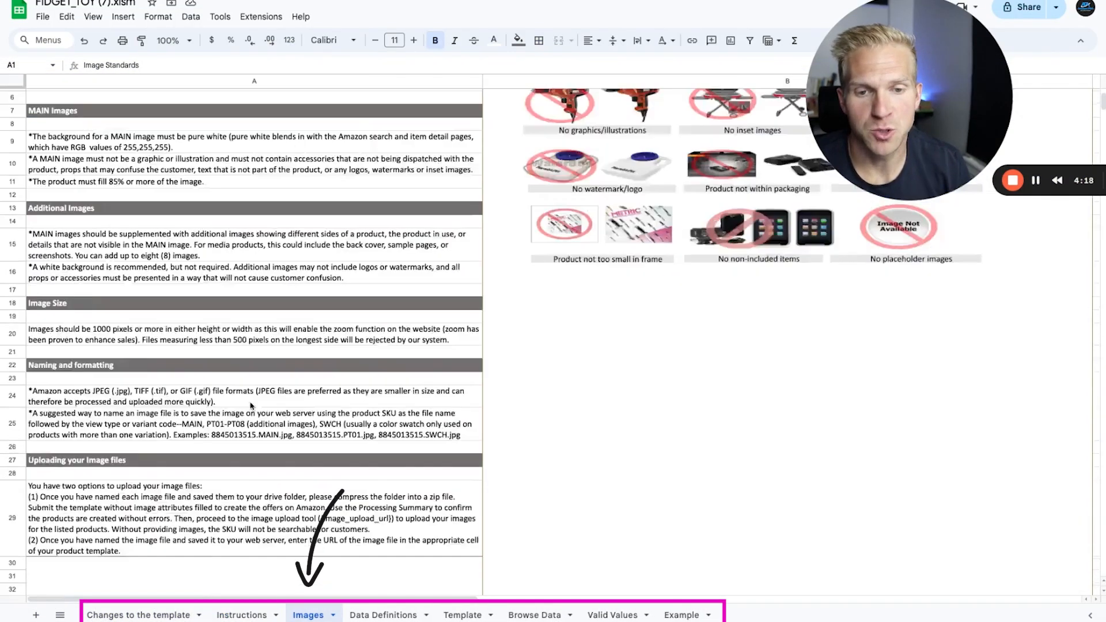
Step: On the Template sheet, examine the Product Type, Item Name, Brand Name and External Product ID Type column headers
click(463, 616)
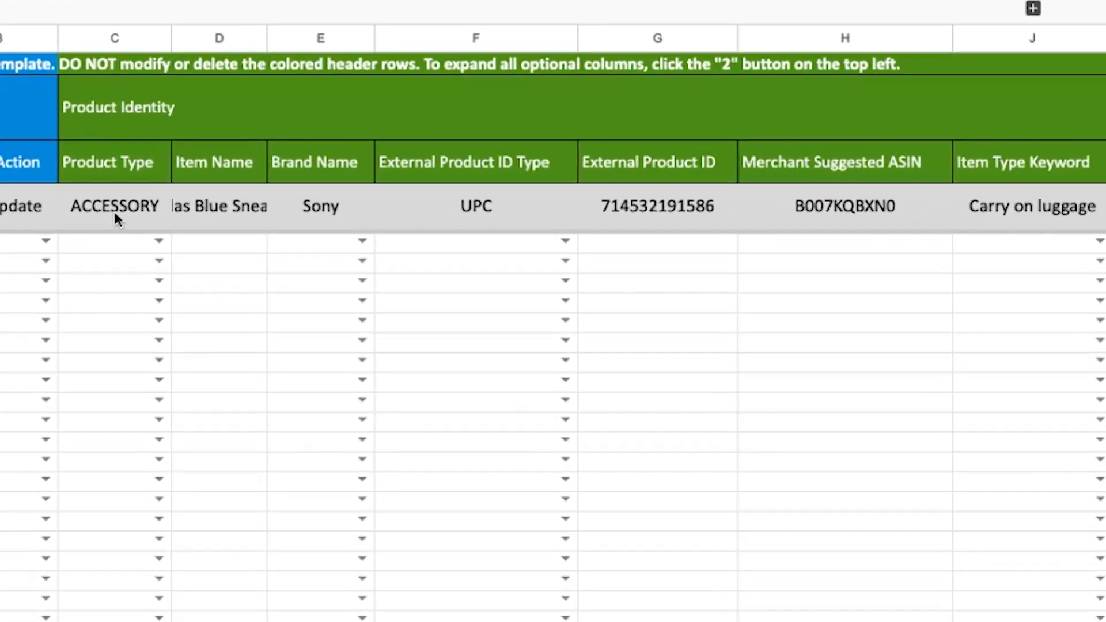
click(110, 164)
click(201, 169)
click(311, 171)
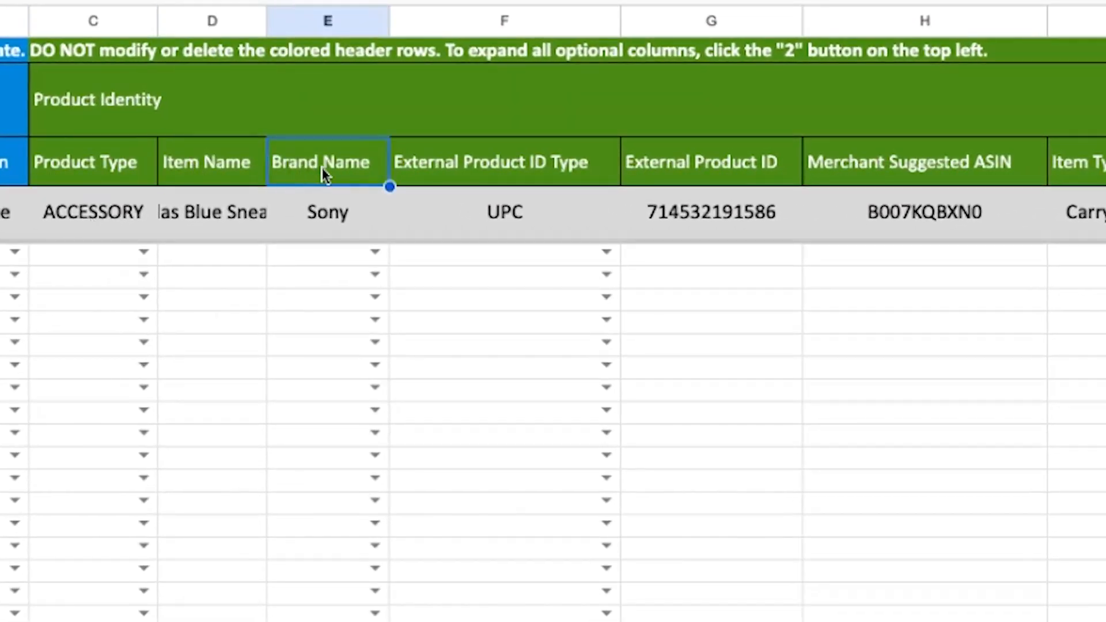
click(453, 173)
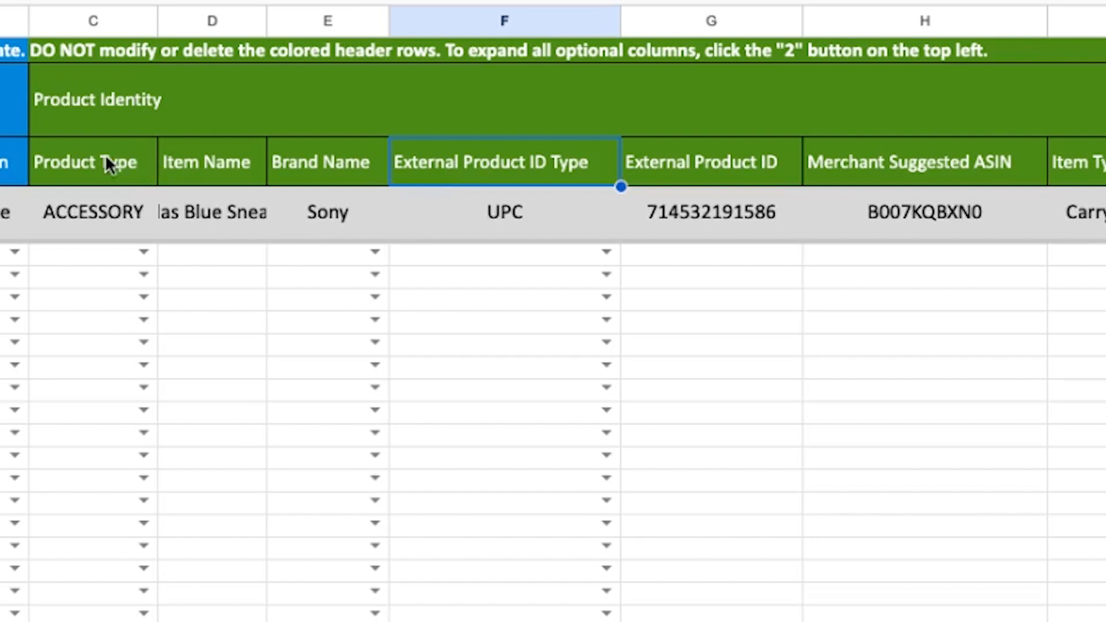
click(206, 174)
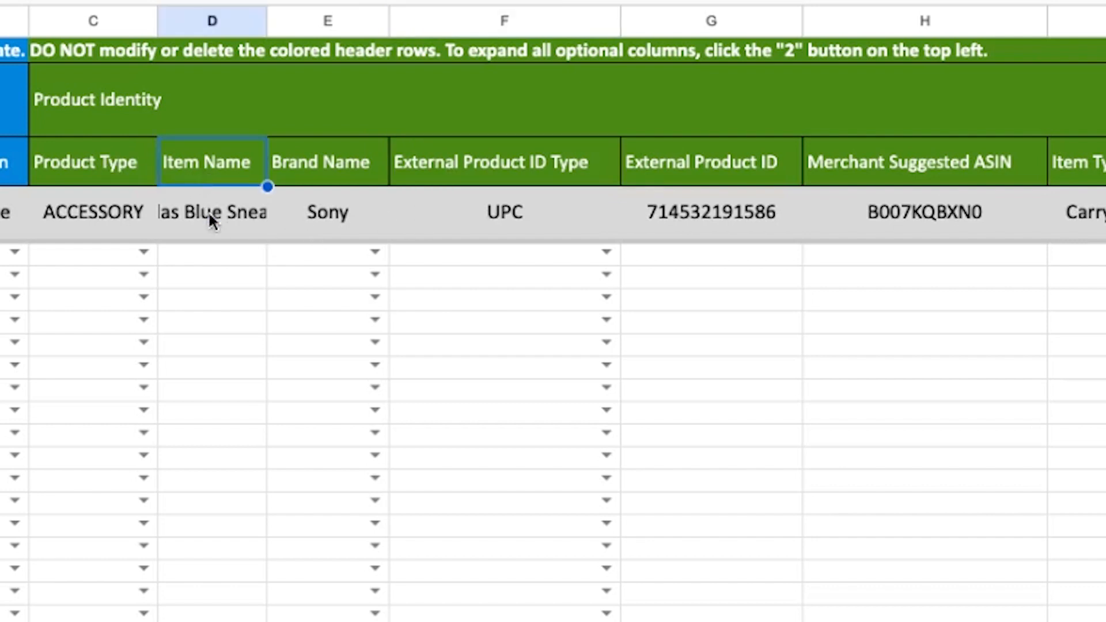
click(306, 182)
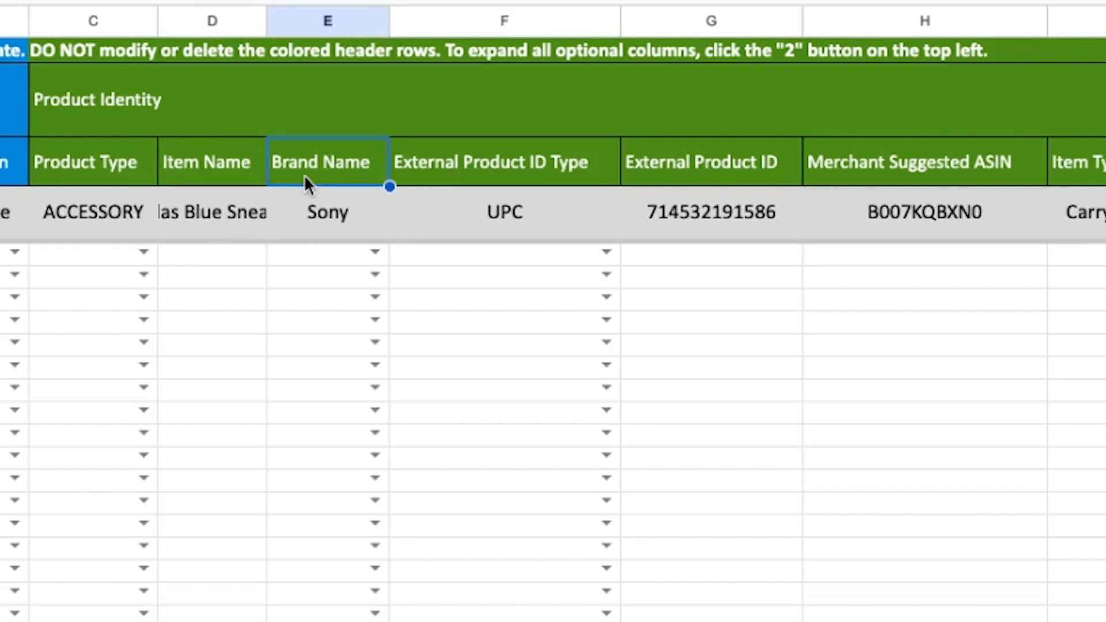
click(475, 172)
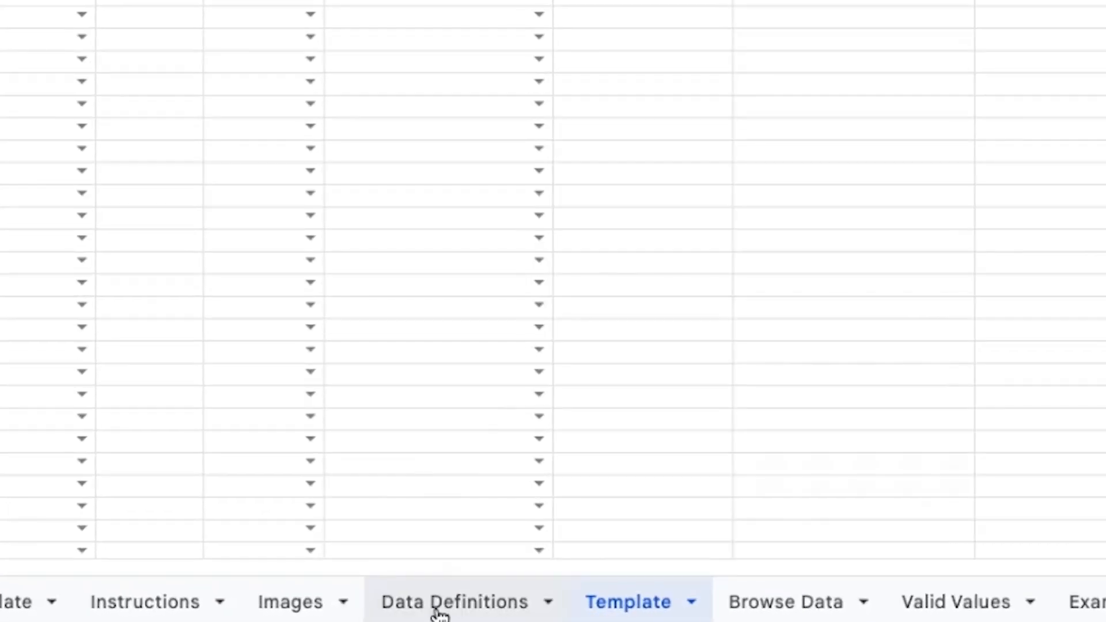
Step: Review the Accepted Values, Example and Required? columns on the Data Definitions sheet
click(438, 612)
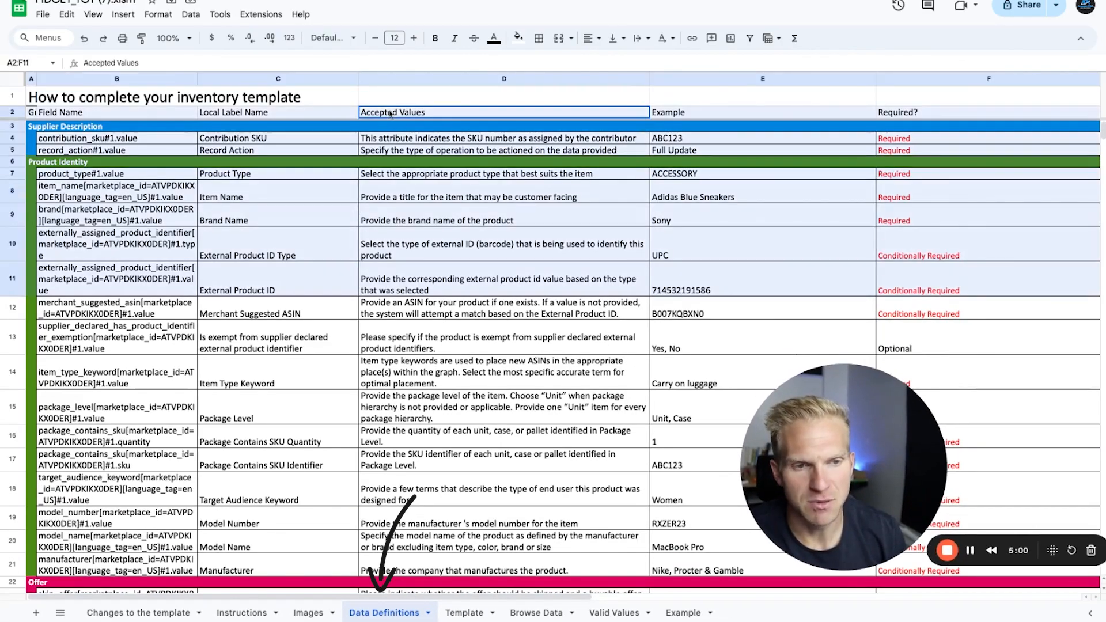
click(724, 185)
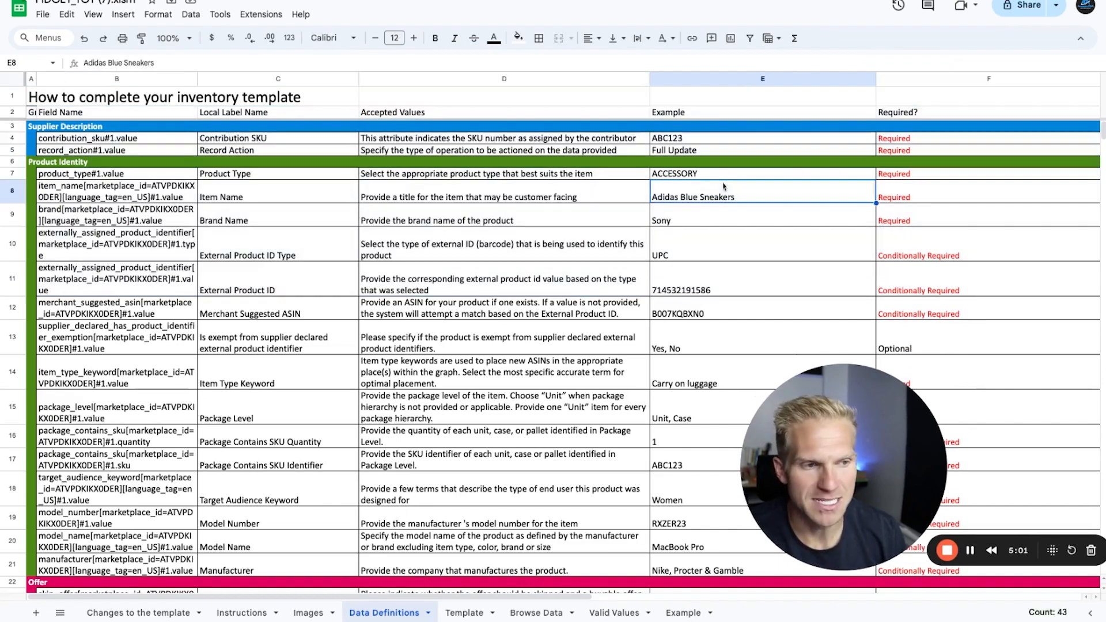
click(924, 212)
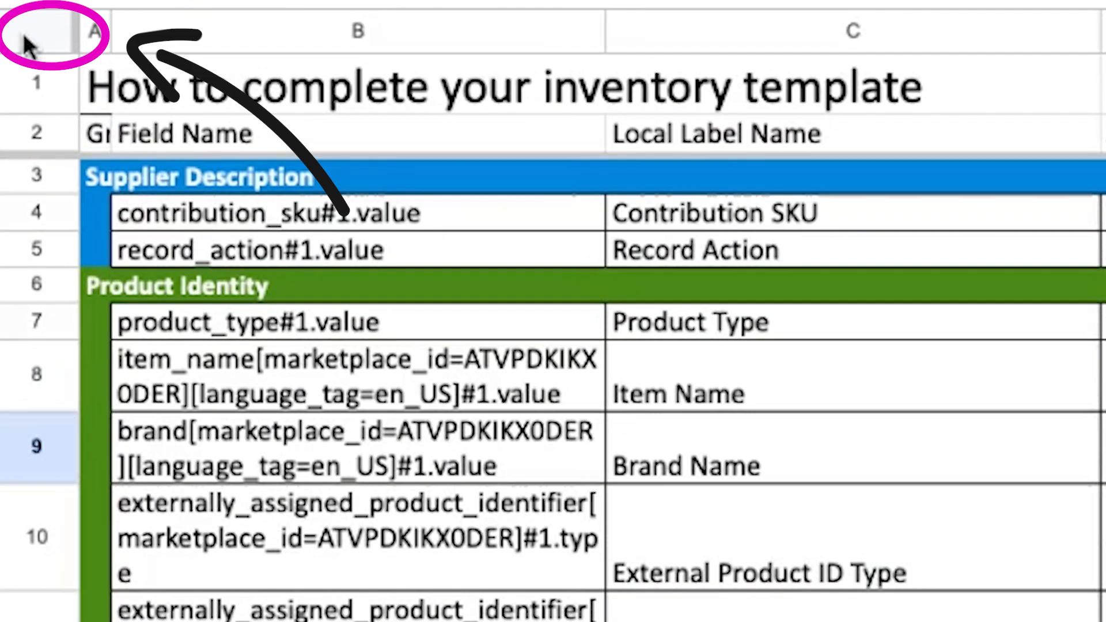
Step: Create a filter over the whole Data Definitions sheet and limit the Required? column to Required
click(12, 79)
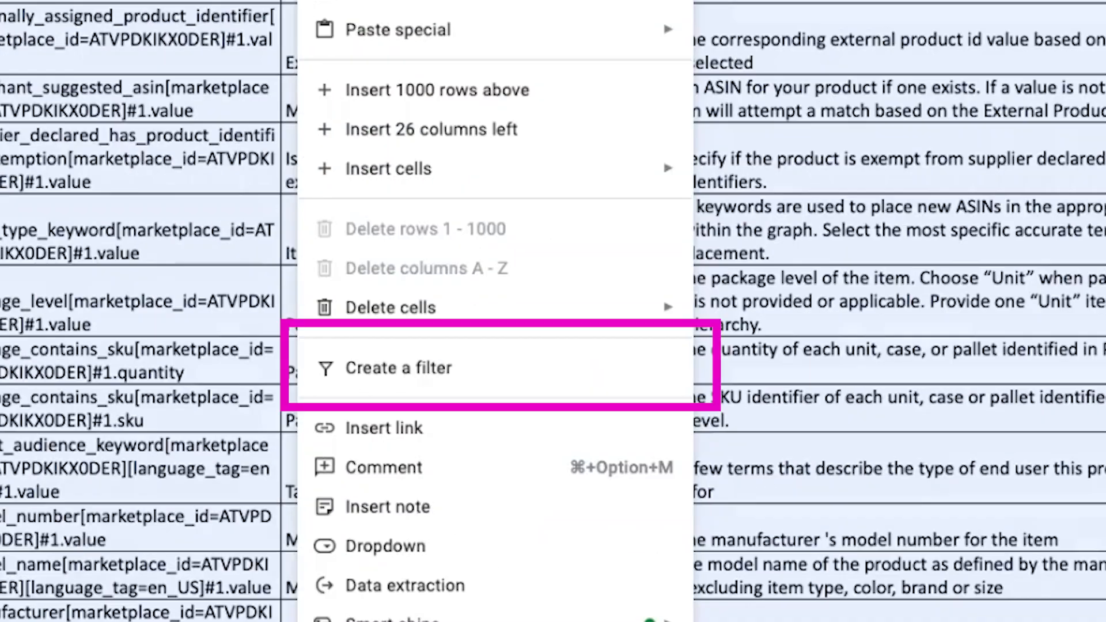
click(486, 376)
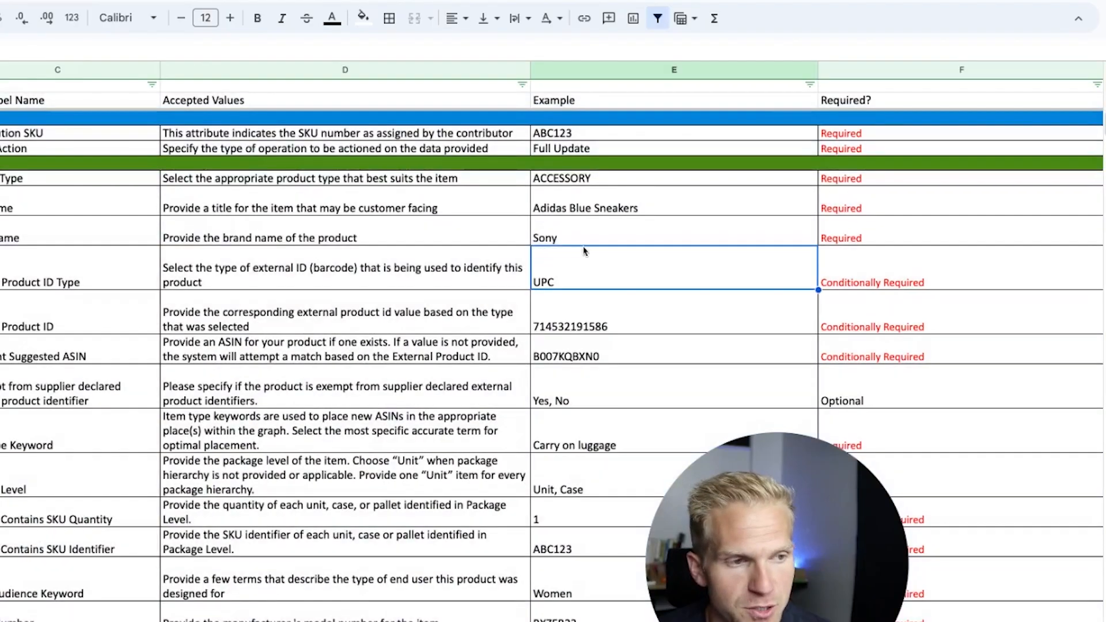
click(1097, 84)
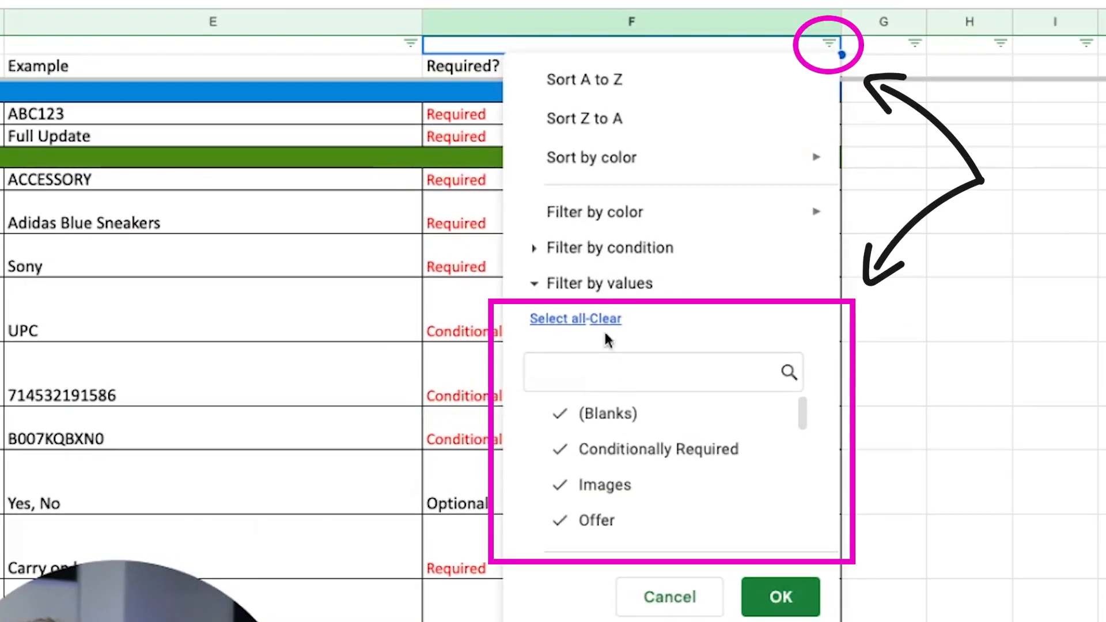
scroll(586, 464, down, 5)
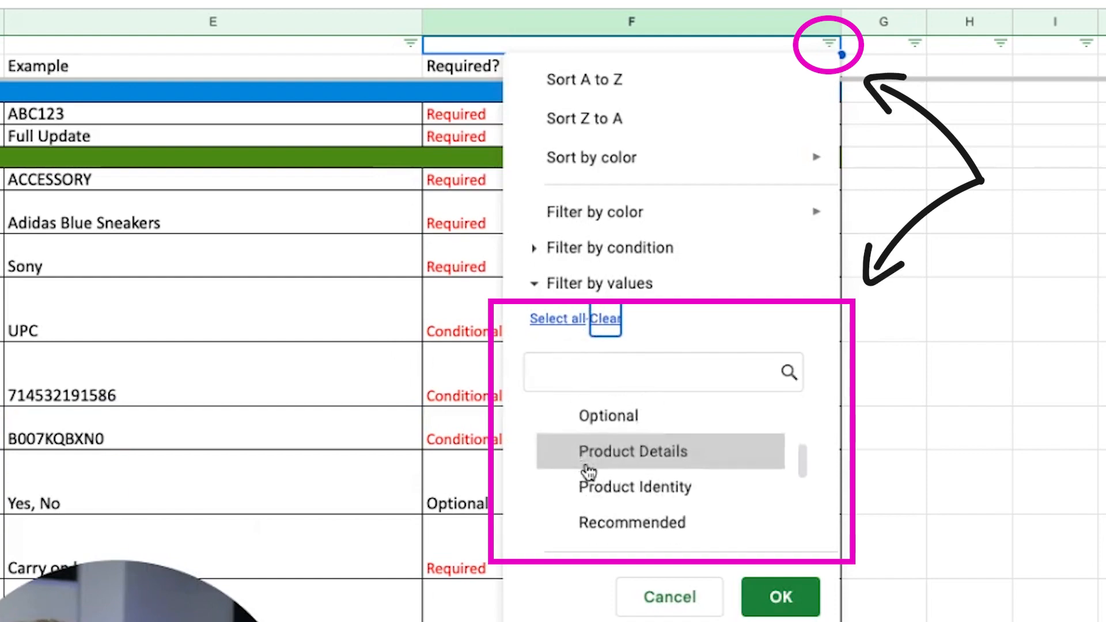
click(588, 494)
click(781, 597)
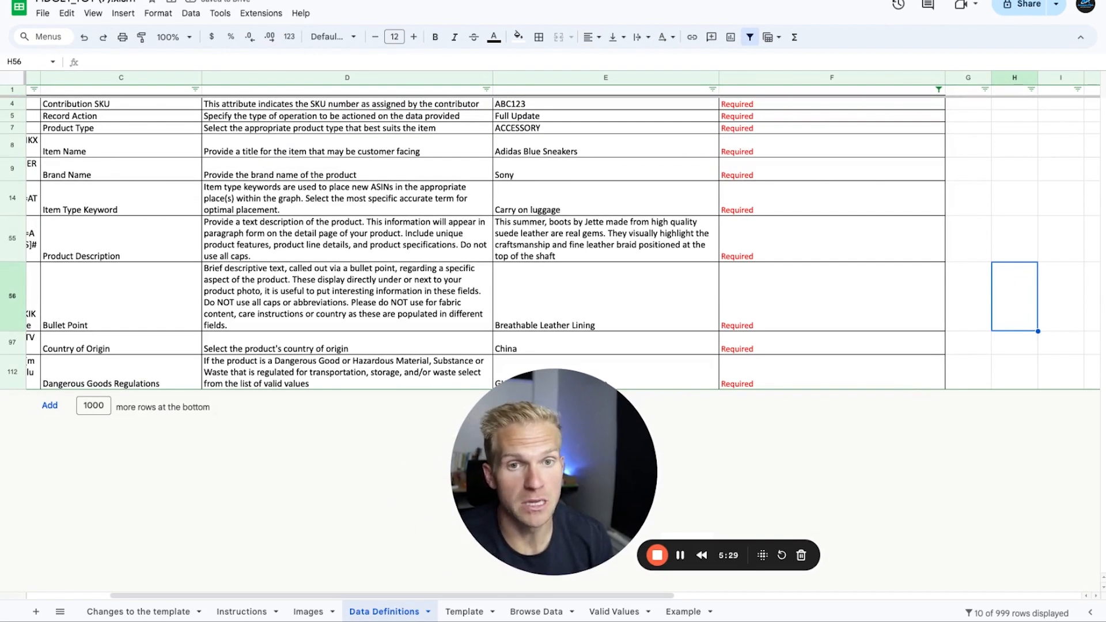
Step: Check the dropdown choices for External Product ID Type in the first empty row of the Template sheet
click(457, 614)
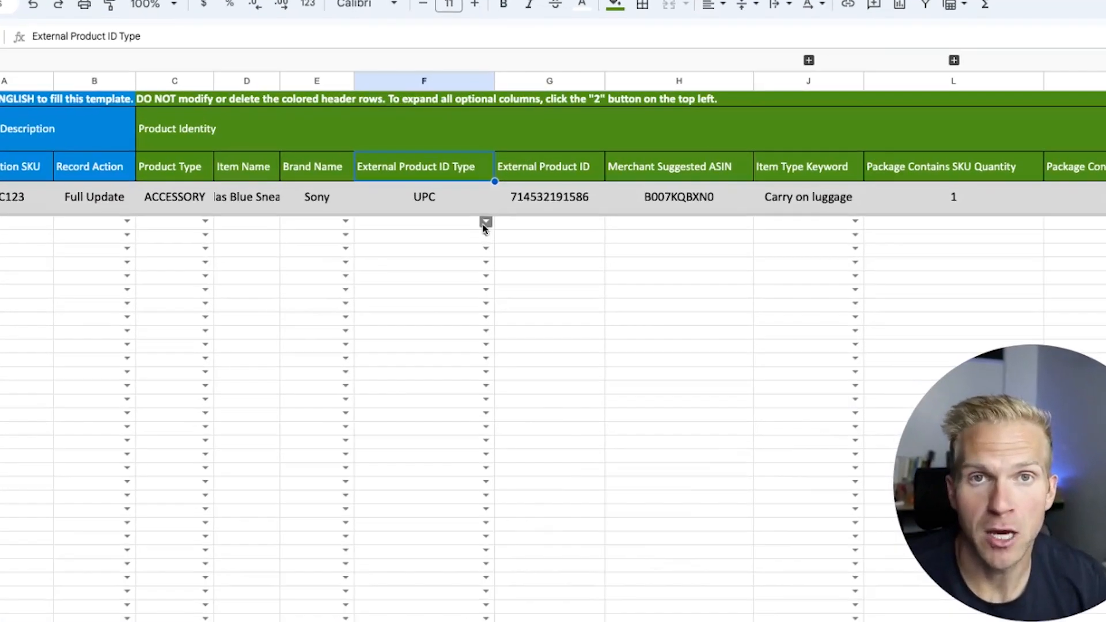
click(422, 200)
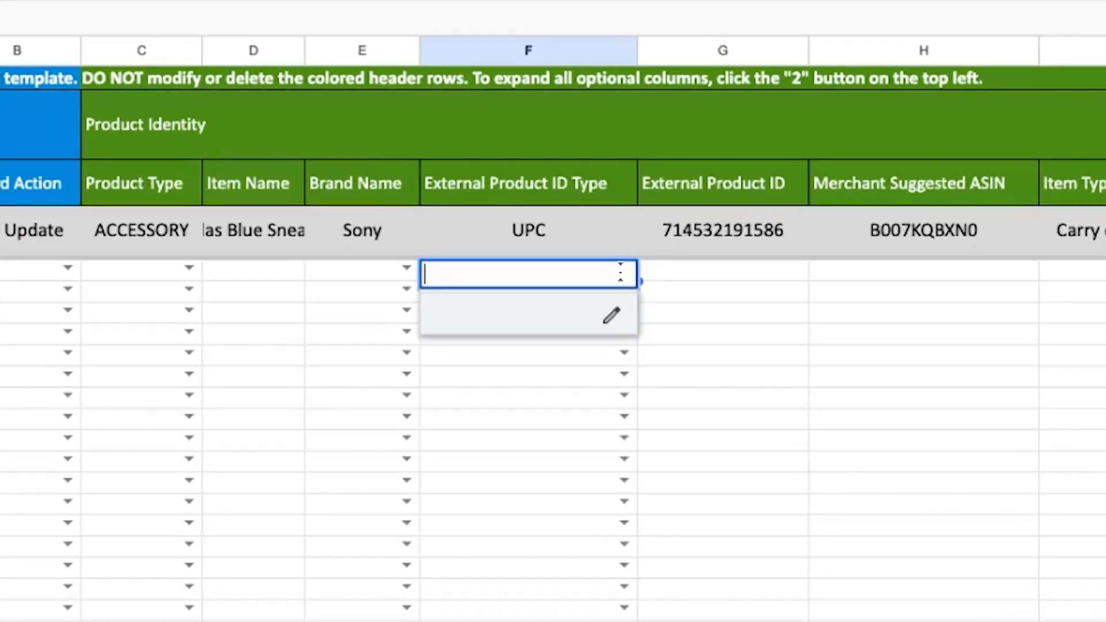
click(504, 487)
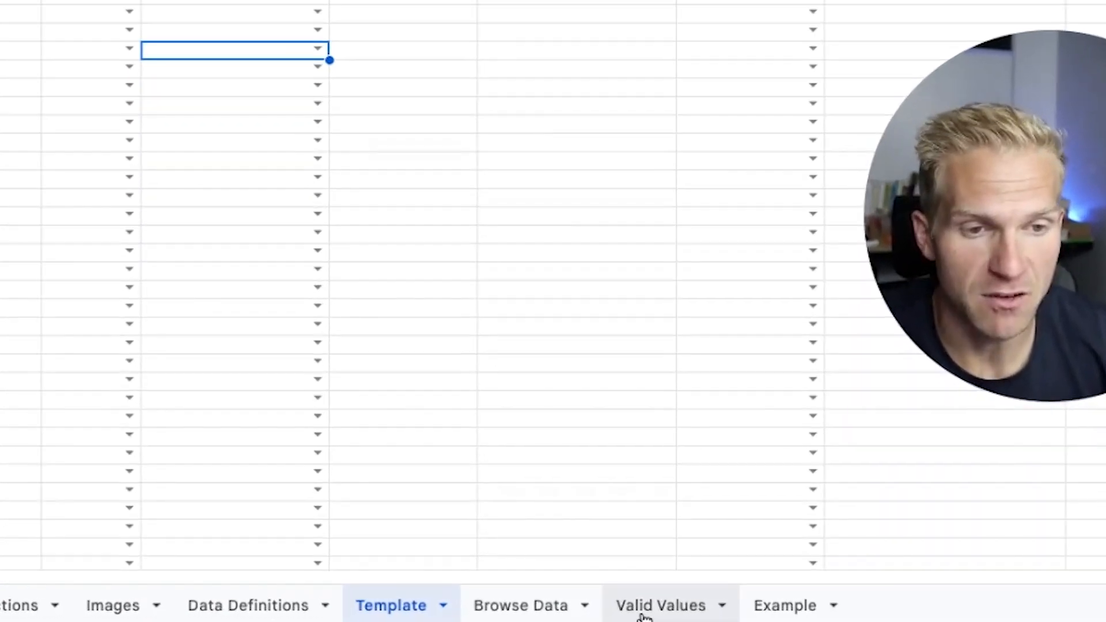
Step: On the Valid Values sheet, look through the External Product ID Type options and copy UPC
click(657, 605)
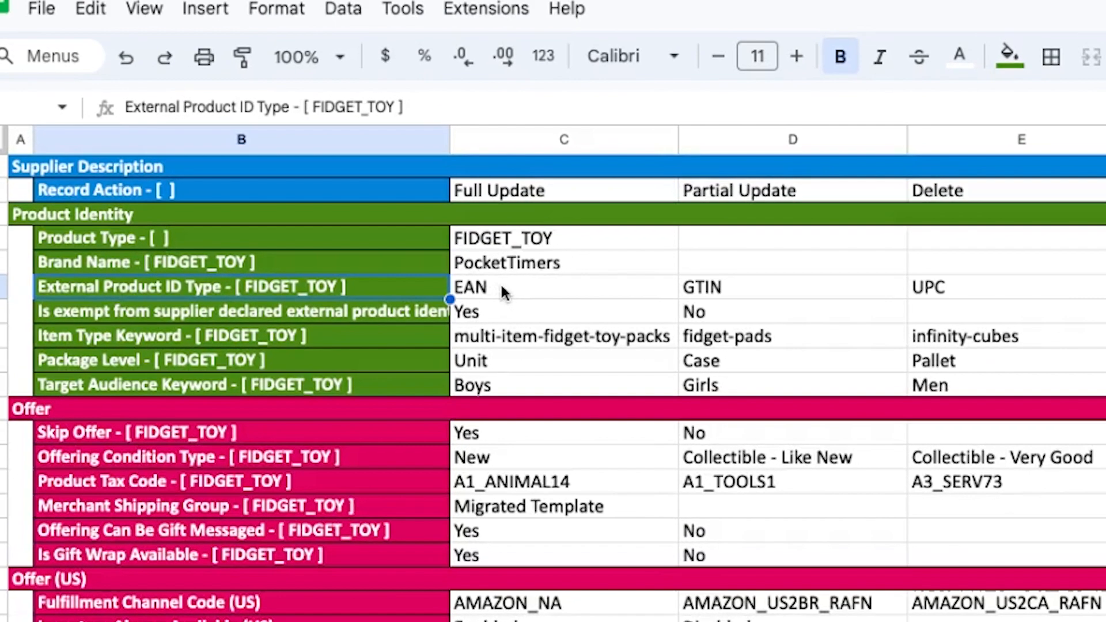
click(503, 293)
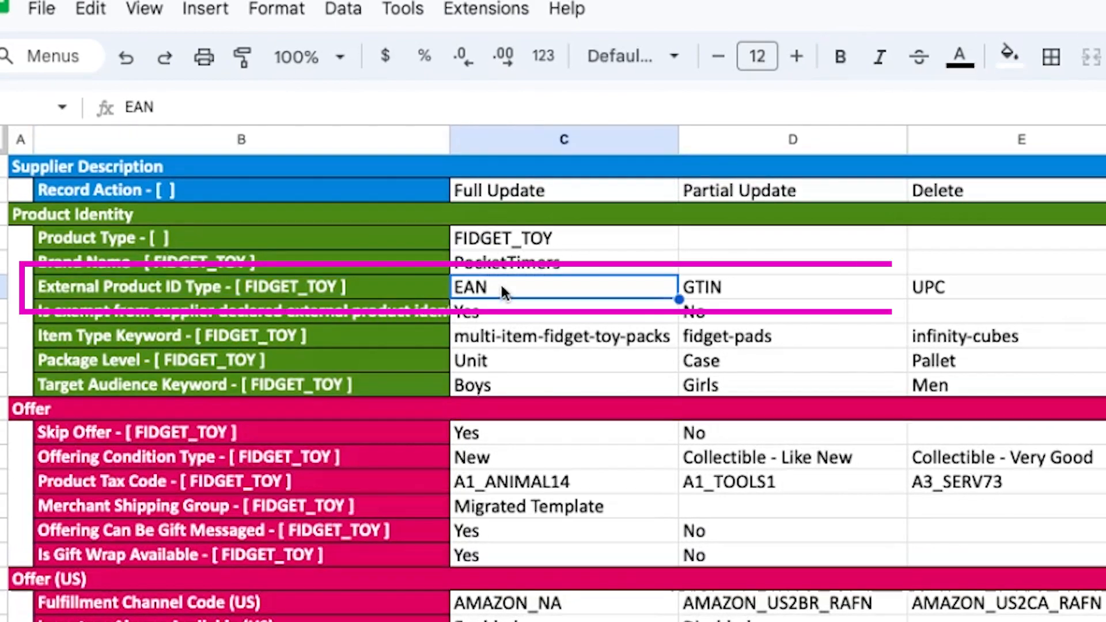
click(717, 292)
click(960, 299)
key(ctrl+c)
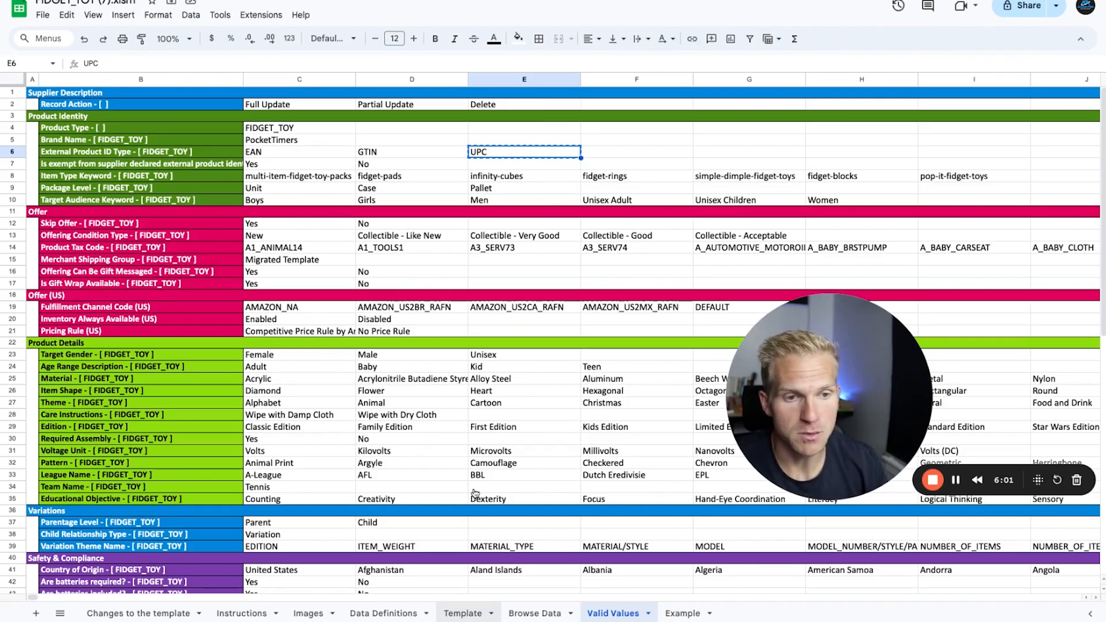
Step: Paste UPC as the External Product ID Type in row 7 of the Template sheet
click(465, 613)
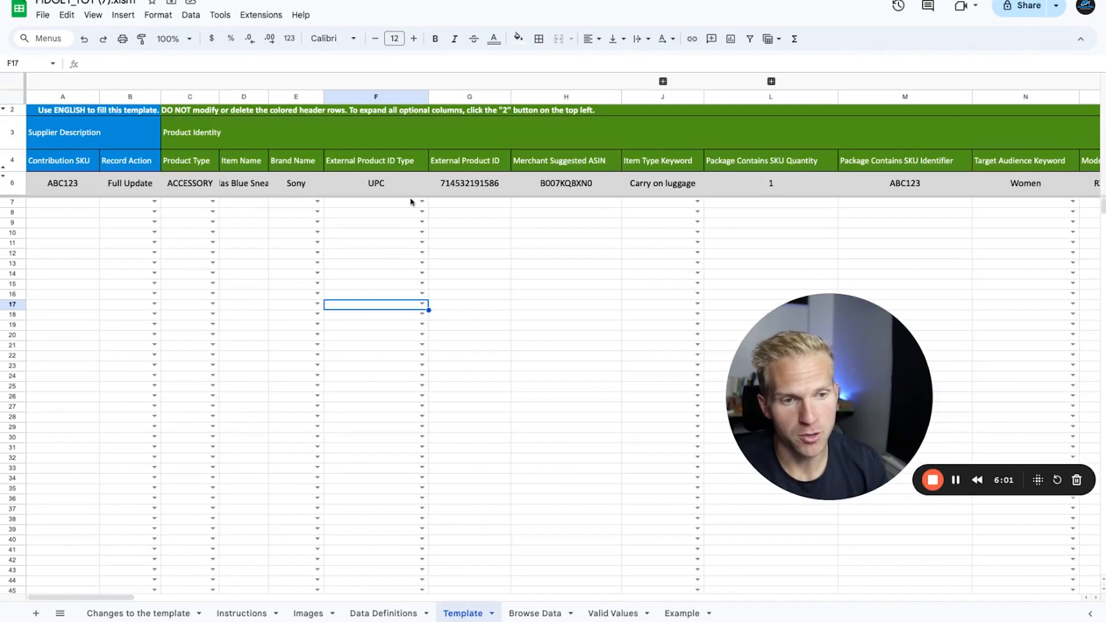
click(396, 203)
key(ctrl+v)
key(Return)
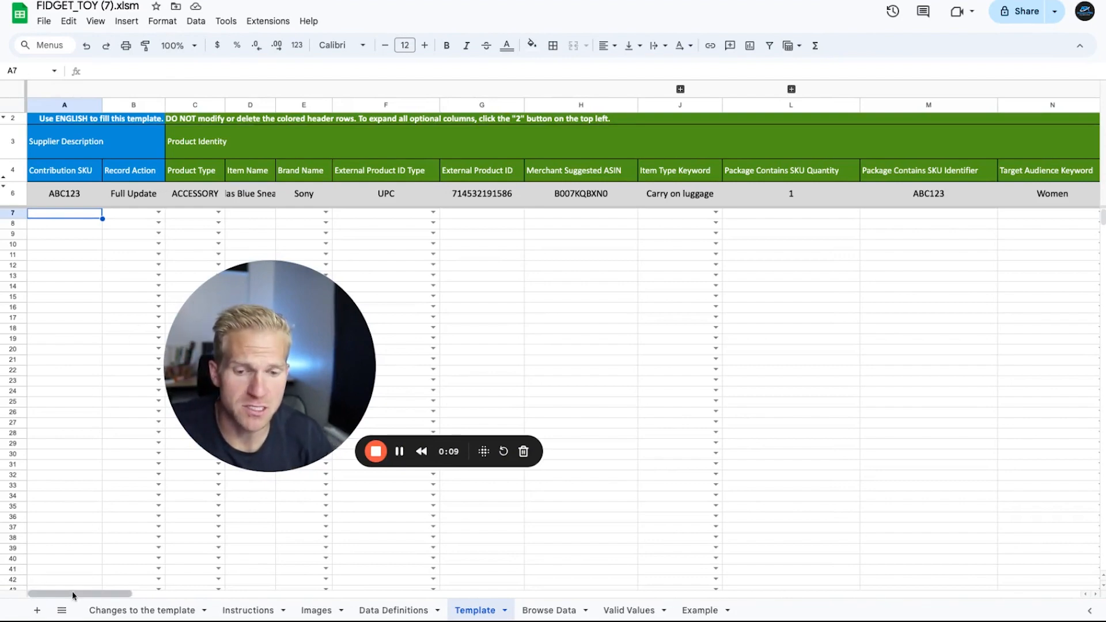
Step: Filter the Required? column of the Data Definitions sheet to show only the fields marked Required
scroll(73, 595, right, 15)
scroll(73, 596, left, 15)
click(391, 615)
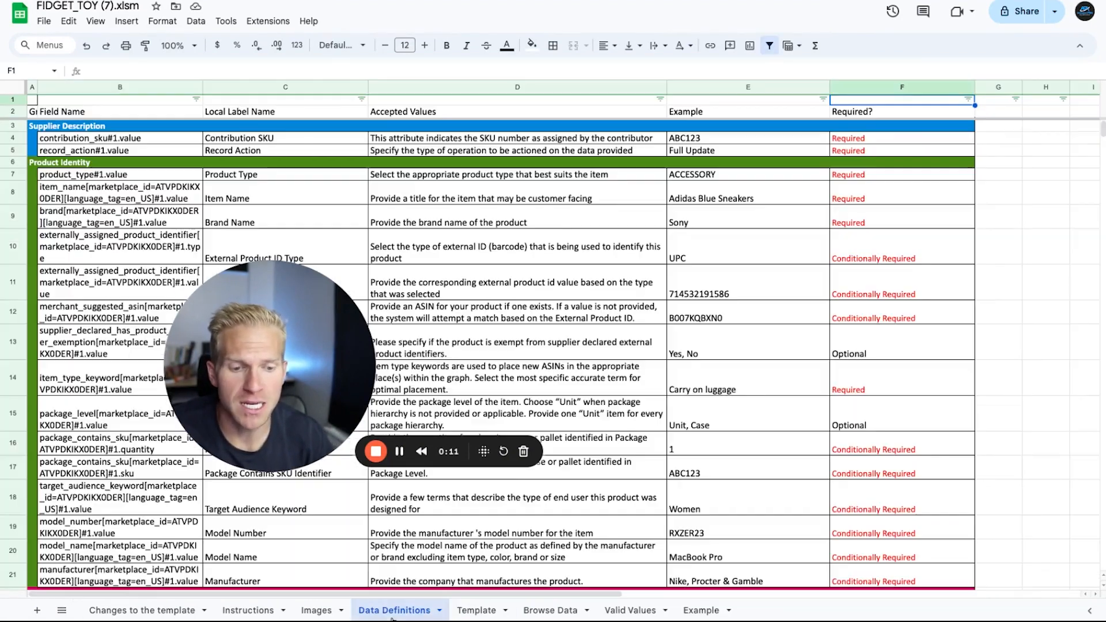
click(969, 99)
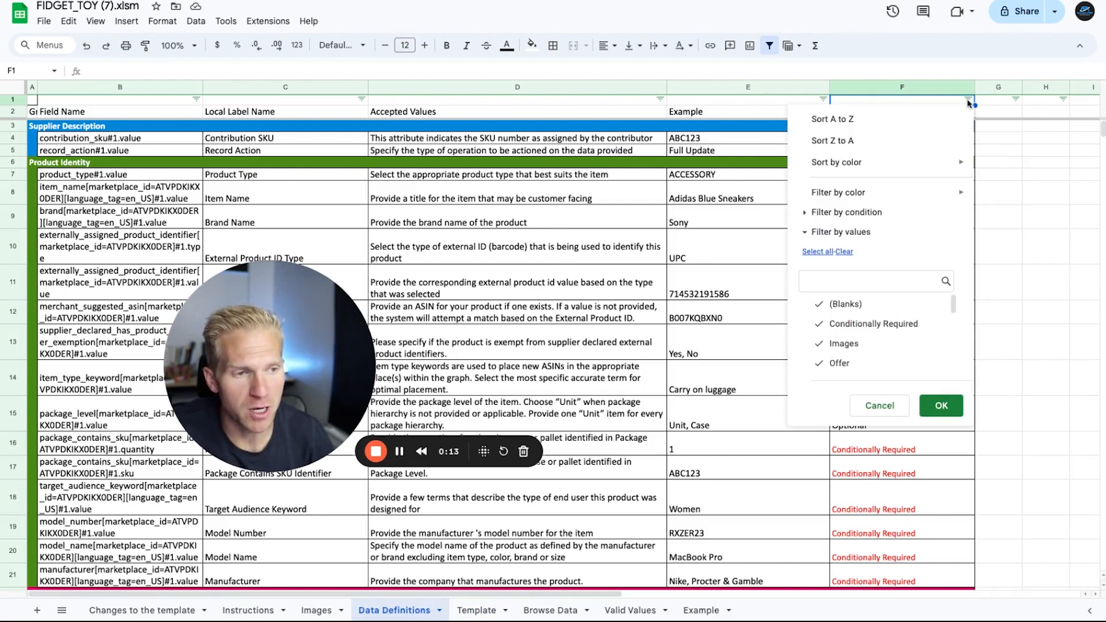
scroll(870, 323, down, 1)
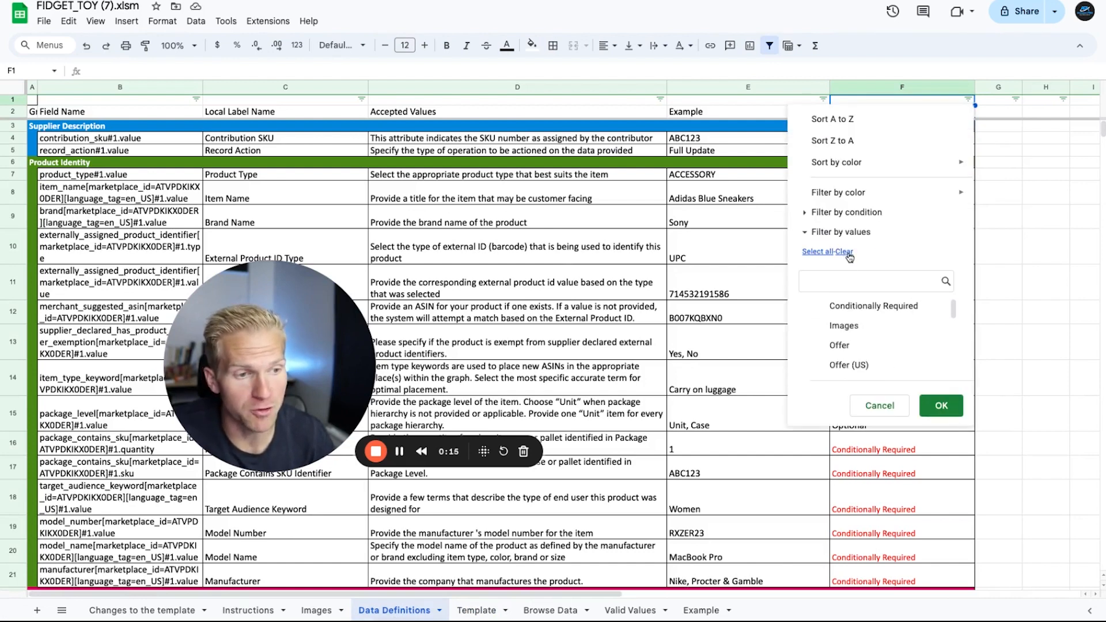
scroll(867, 323, down, 3)
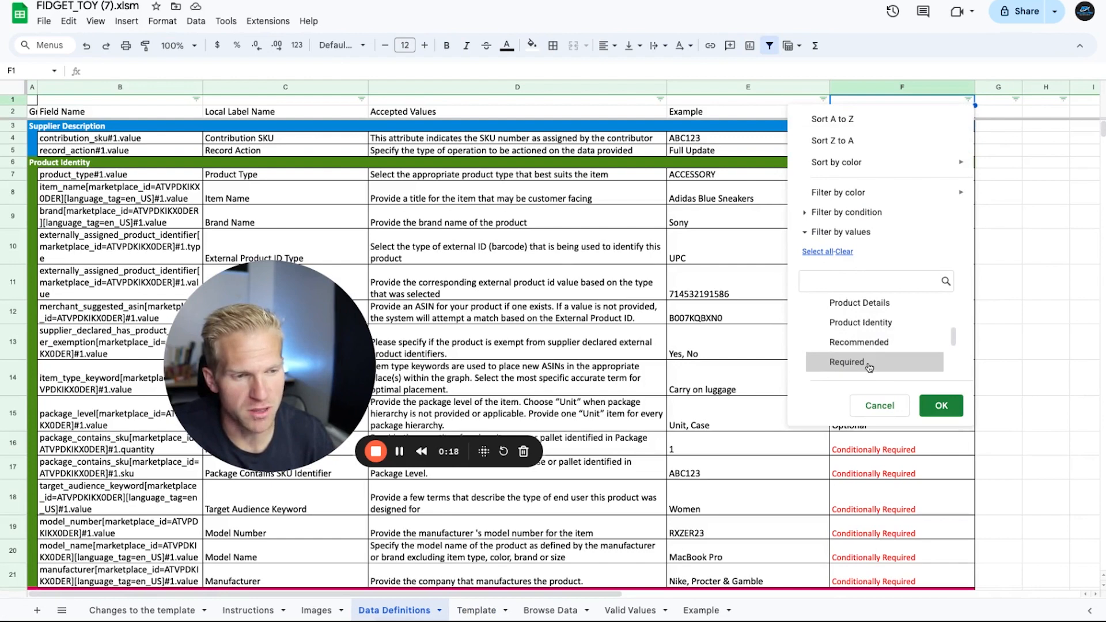
click(870, 363)
click(941, 405)
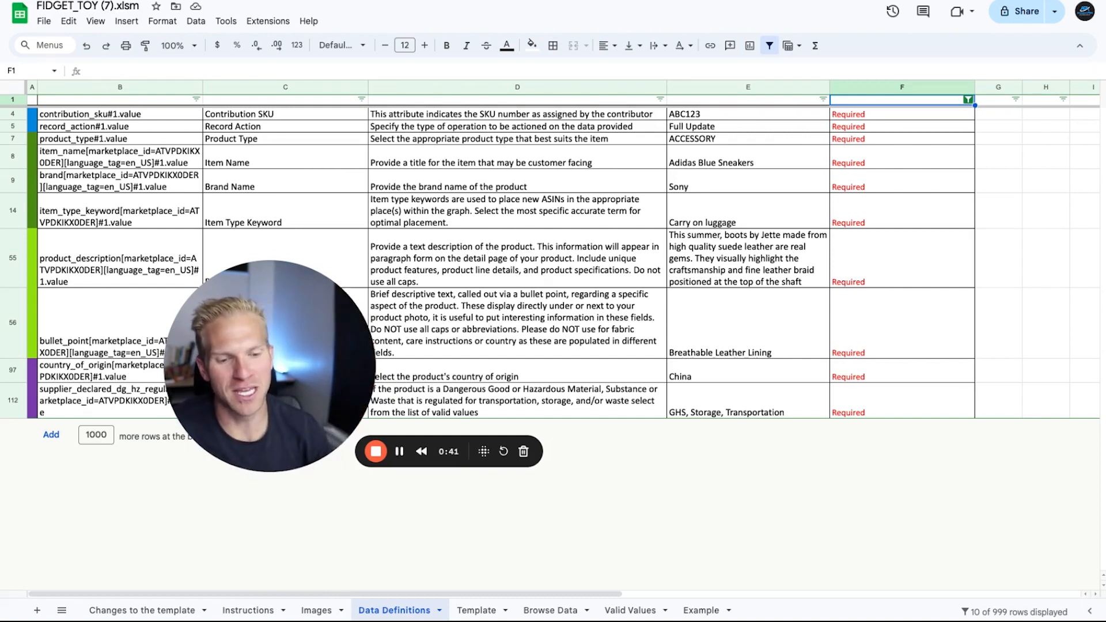
Step: Paste the SKUs fidgetgunparent, toyfidgetgun, toyfidgetgun2, toyfidgetgun3 and toyfidgetgun4 into Contribution SKU rows 7 to 11 of the Template sheet
click(477, 612)
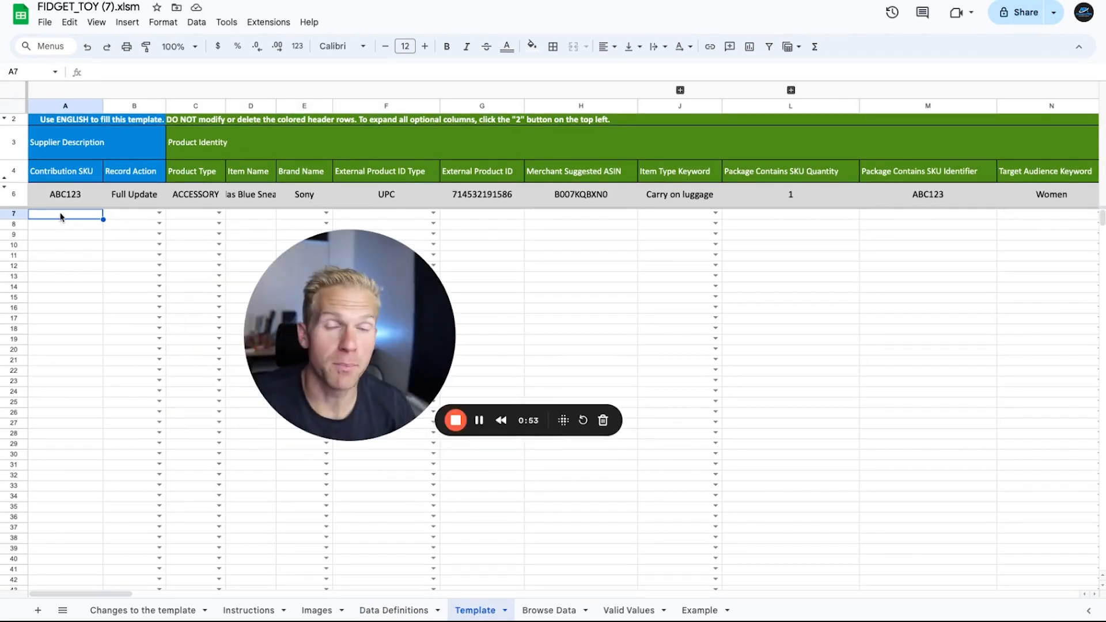
drag(65, 217, 65, 256)
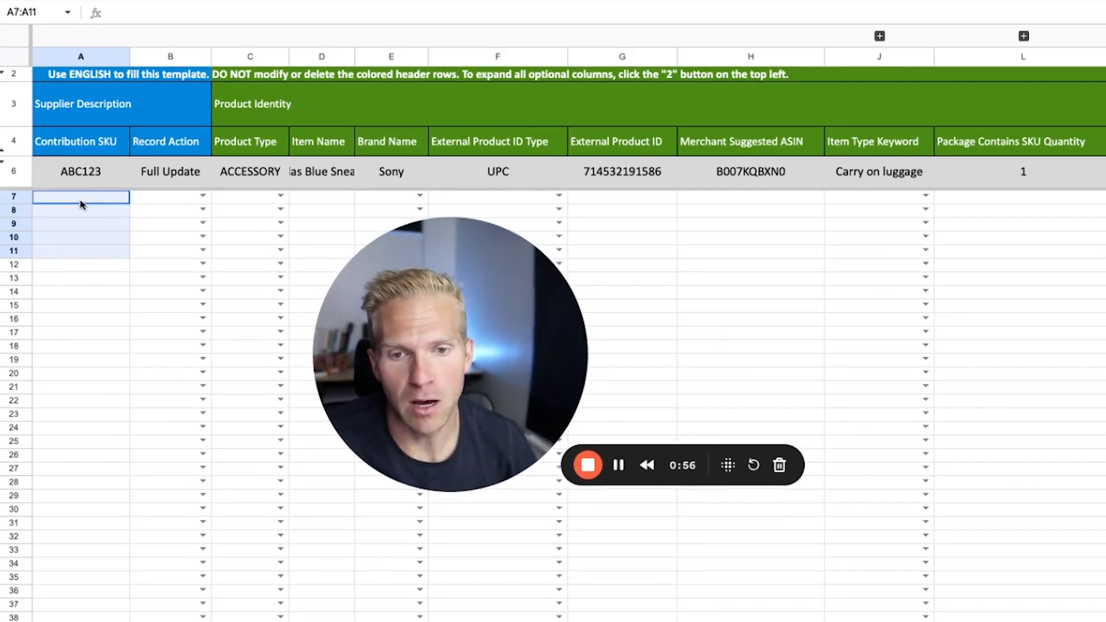
key(ctrl+v)
click(72, 198)
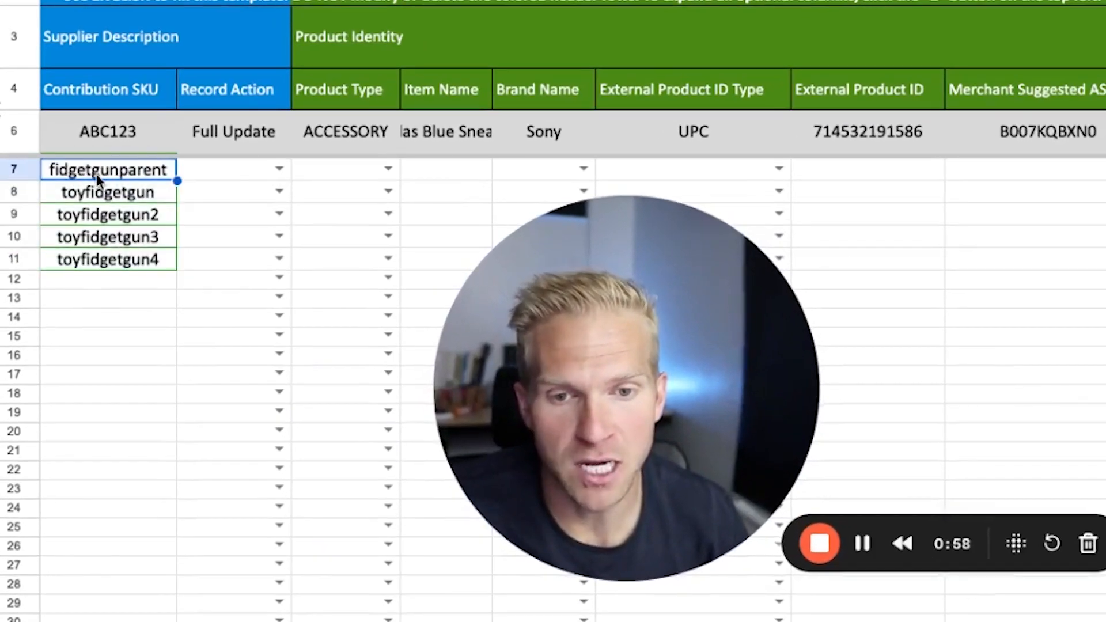
click(128, 201)
click(148, 218)
click(151, 237)
click(155, 267)
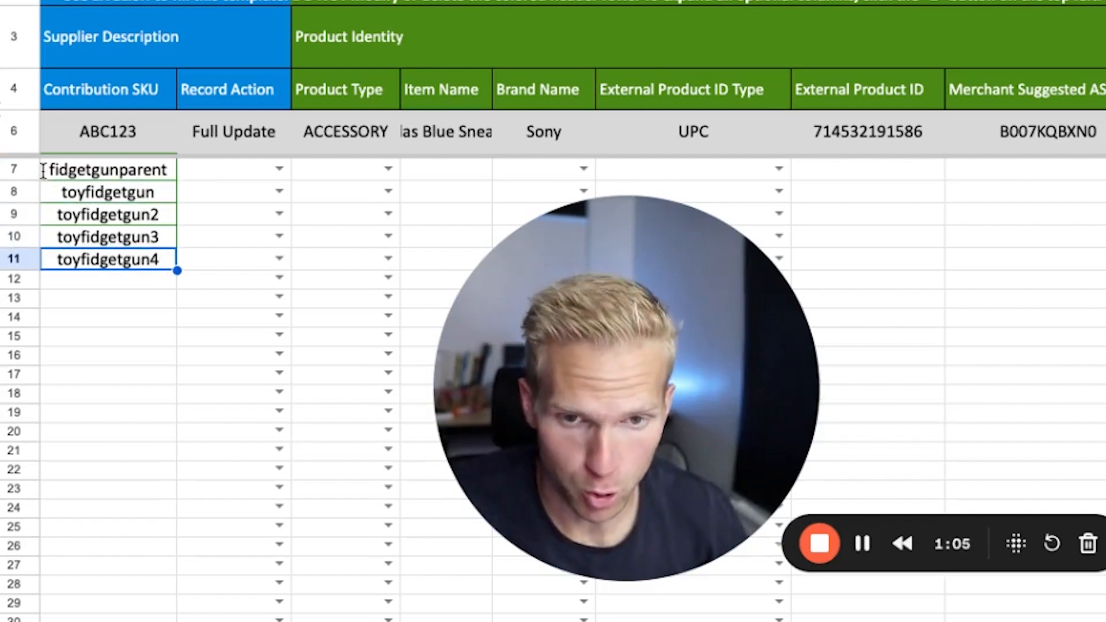
click(85, 219)
click(92, 284)
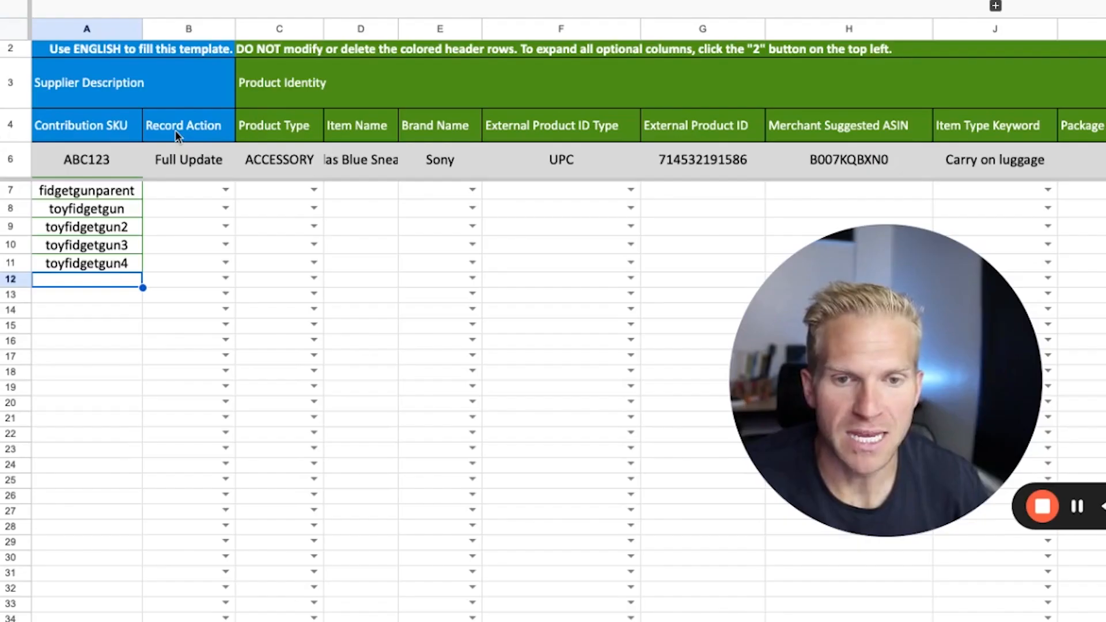
Step: Set Record Action to Full Update for the parent SKU and fill it down to row 11
click(176, 130)
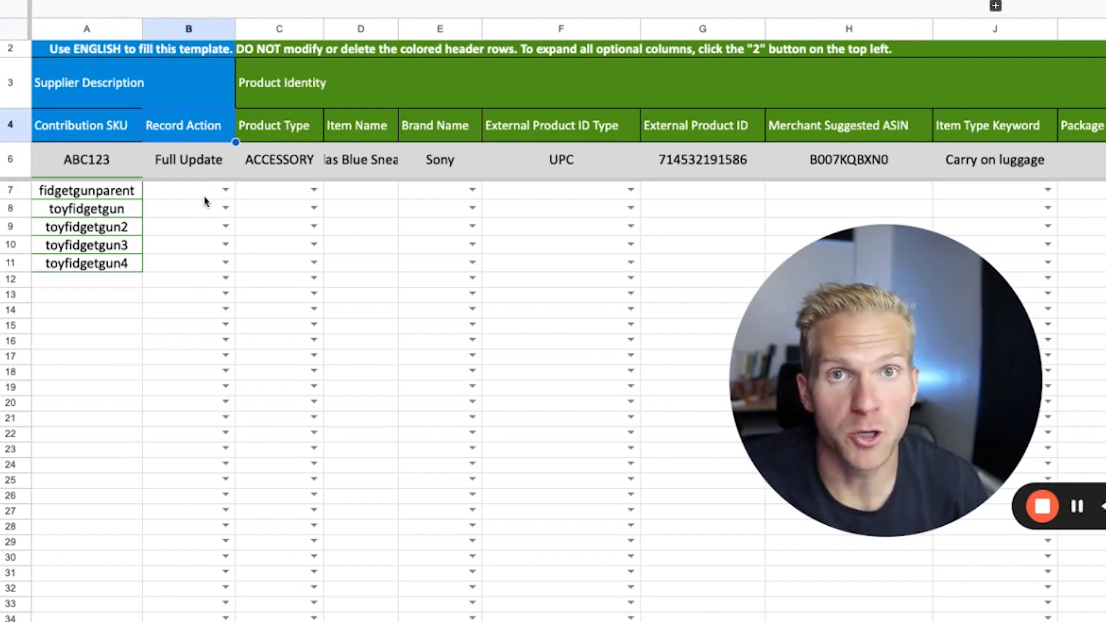
click(222, 191)
click(225, 190)
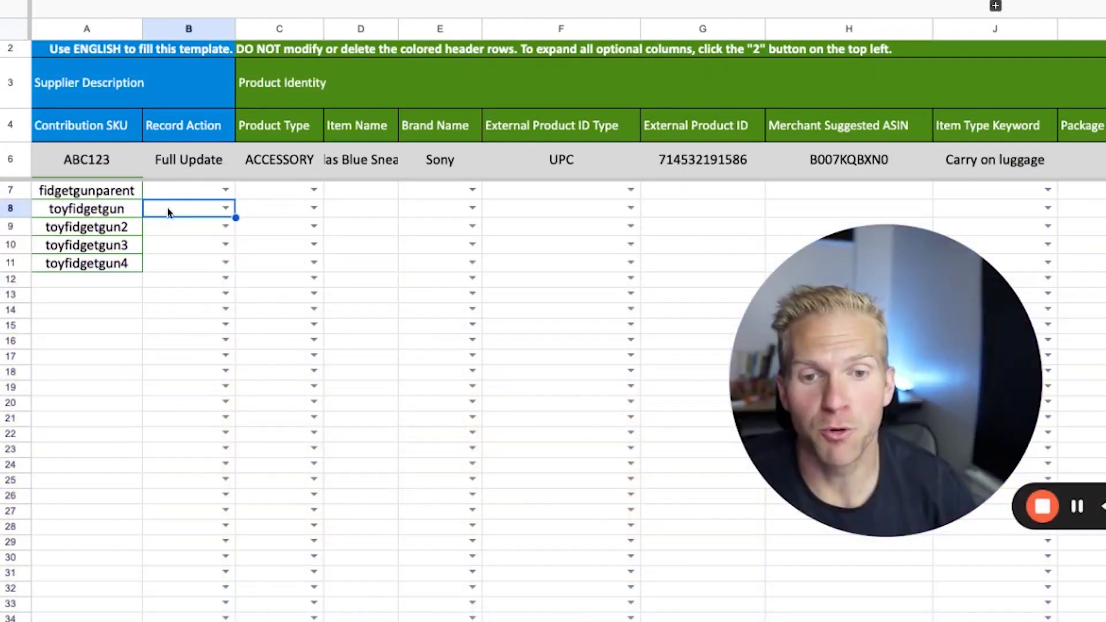
click(228, 196)
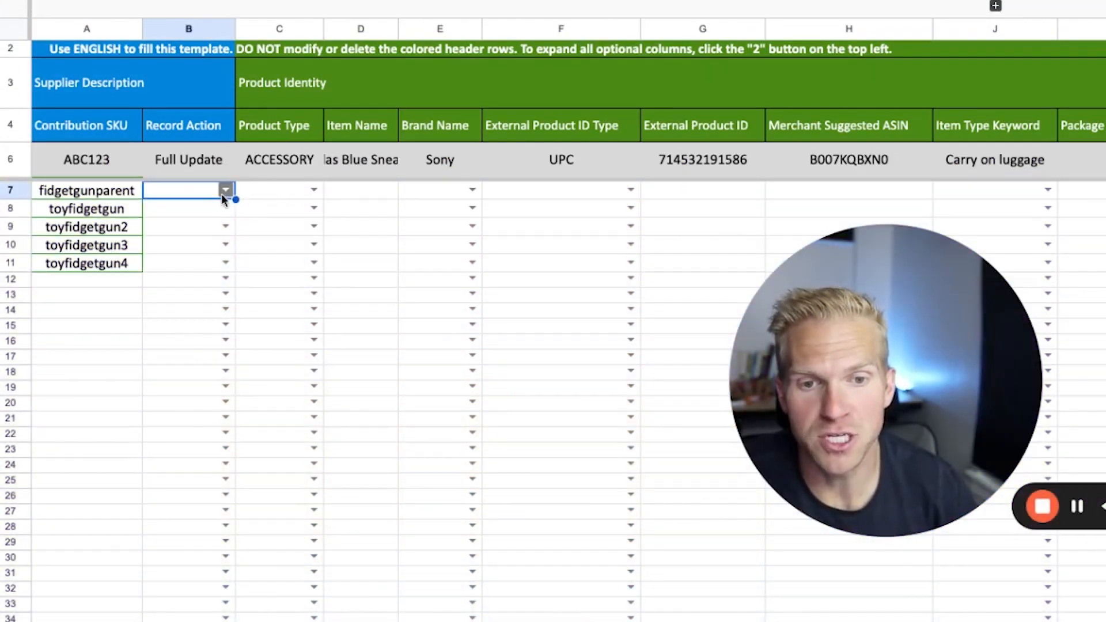
click(226, 191)
click(210, 217)
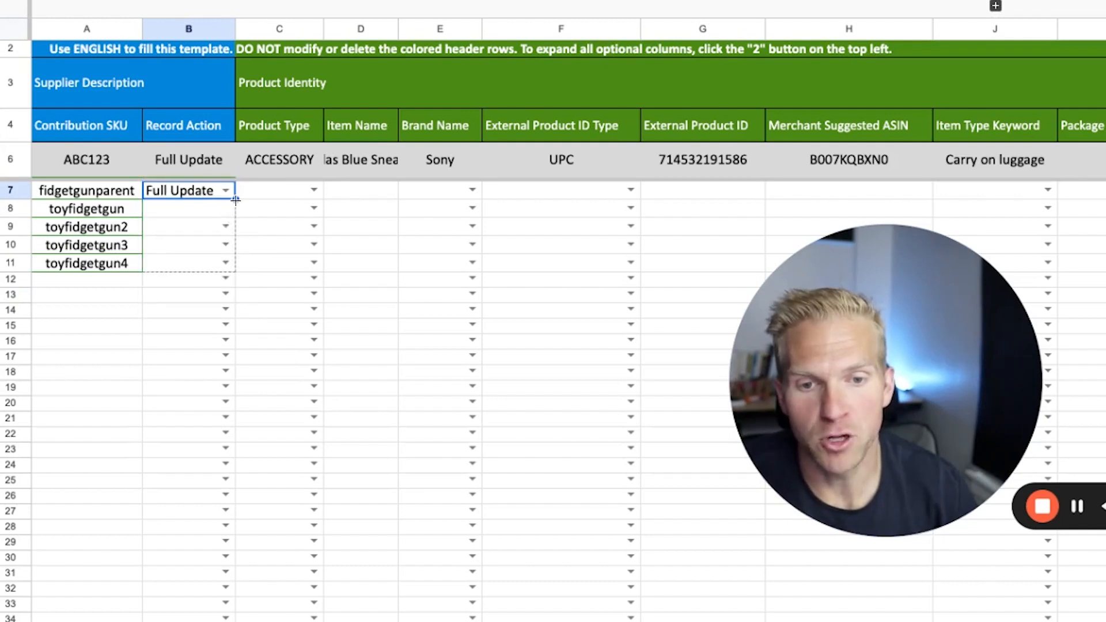
drag(236, 199, 230, 267)
click(183, 232)
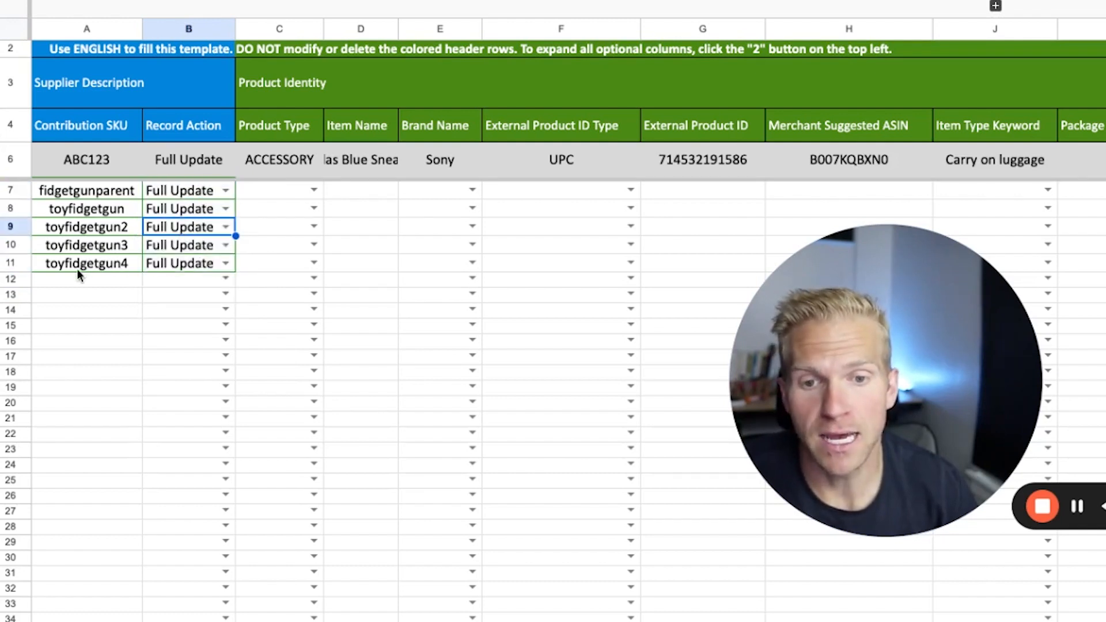
Step: Try Partial Update as the Record Action for toyfidgetgun4 and return it to Full Update
click(228, 266)
click(197, 314)
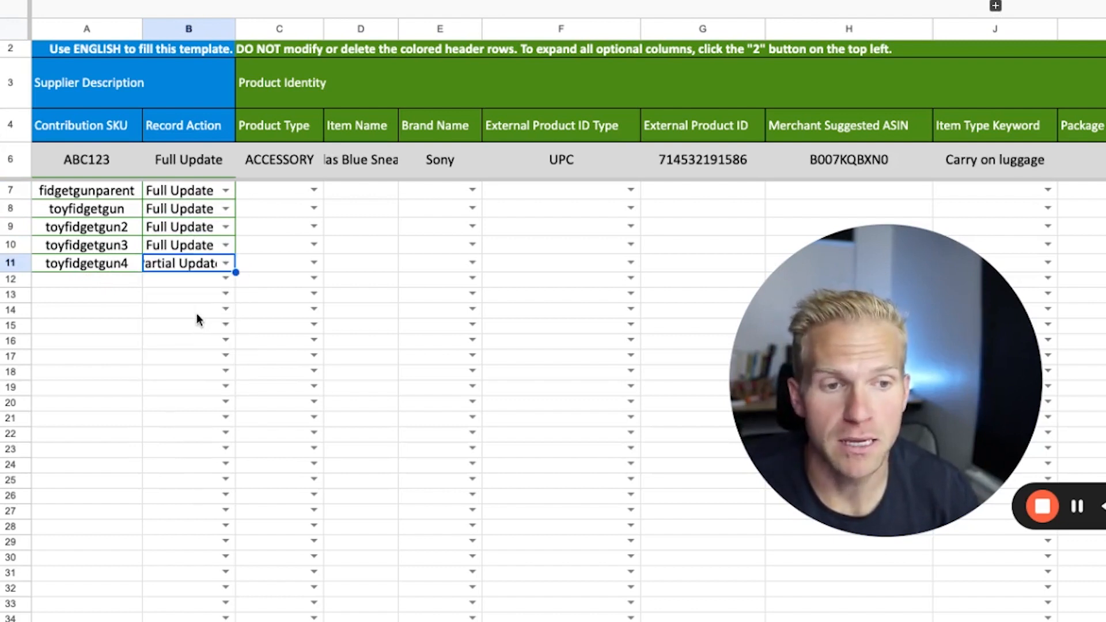
click(692, 264)
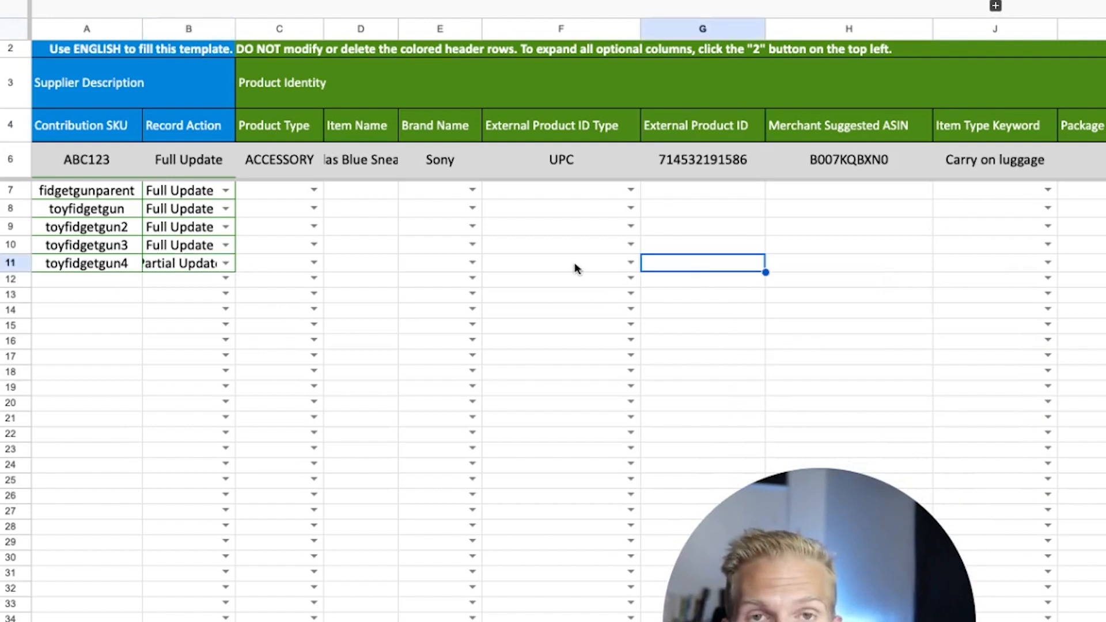
click(225, 264)
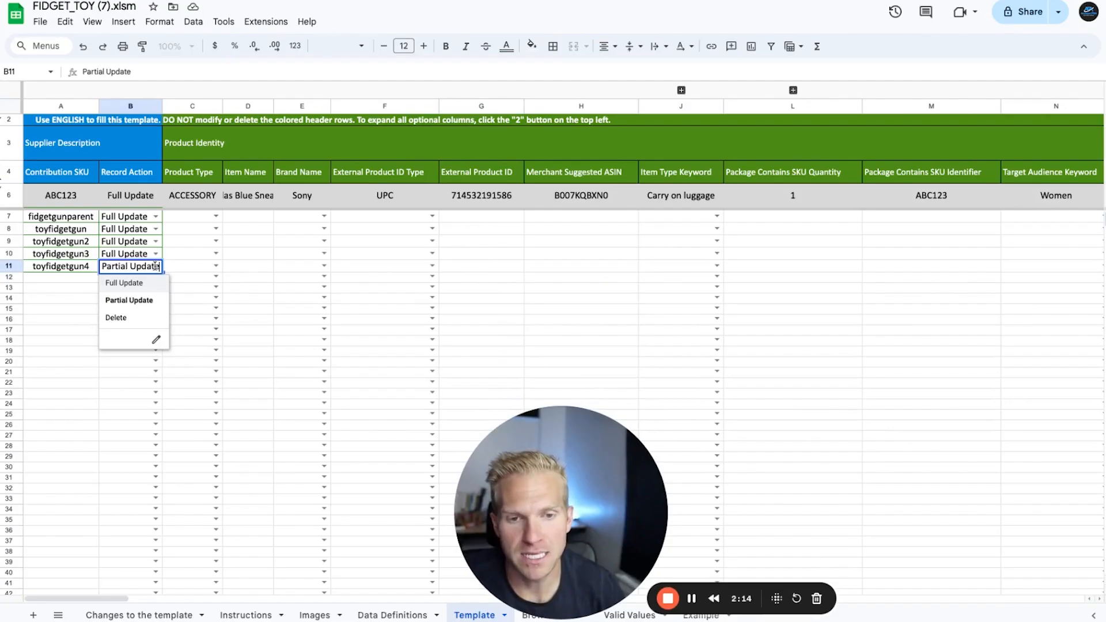
click(124, 283)
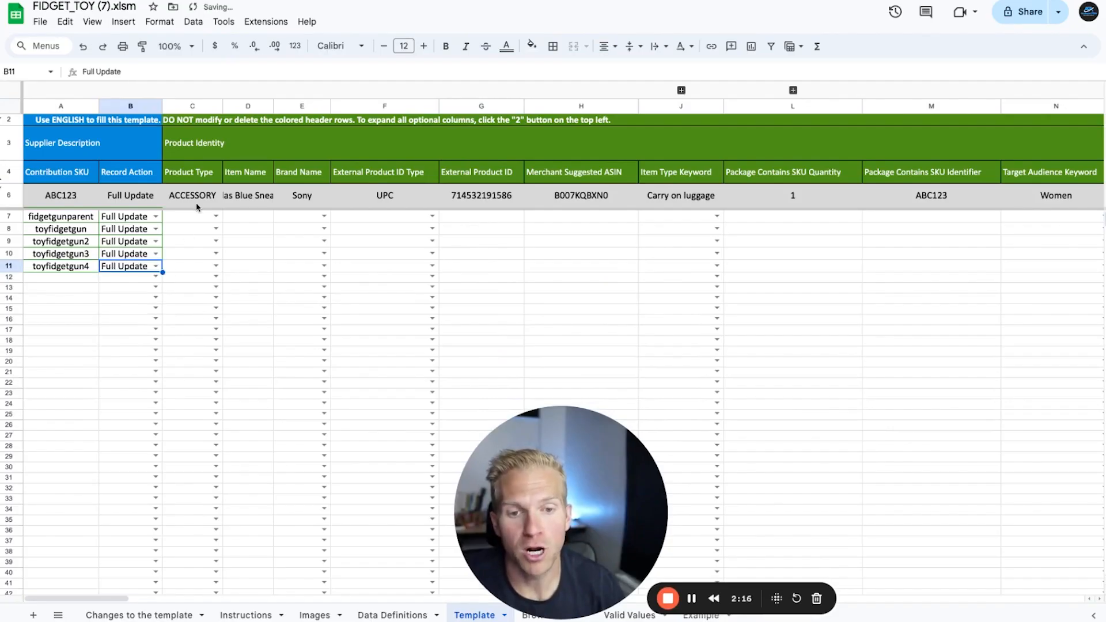
Step: Look up the product type on the Valid Values sheet and paste FIDGET_TOY into Product Type for rows 7 to 11
click(630, 616)
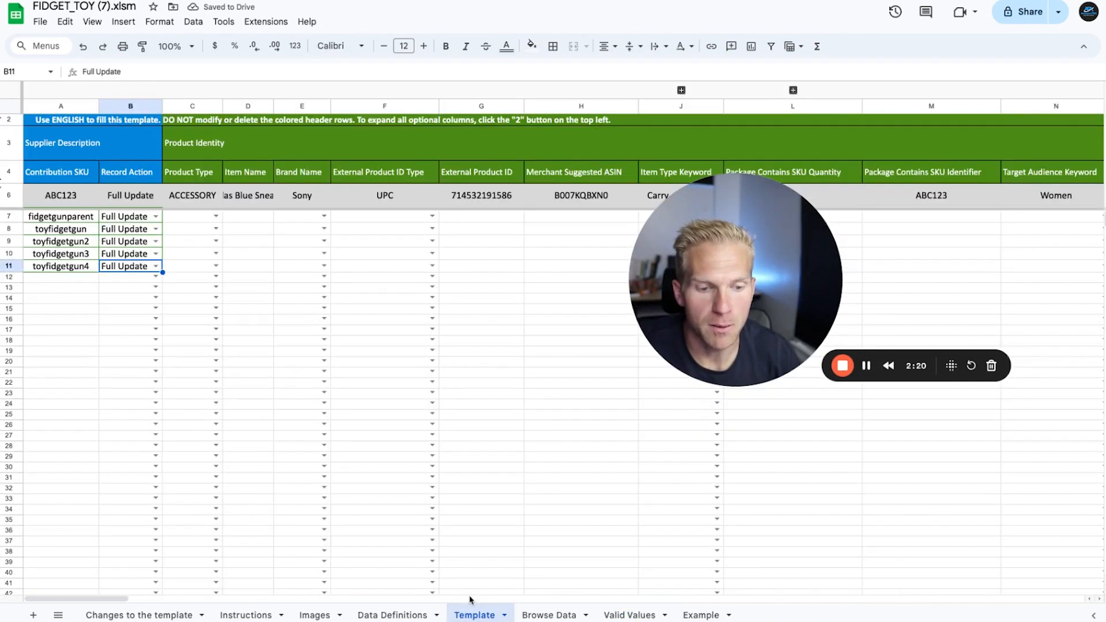
text(FIDGET_TOY)
Step: Enter "toy fidget gun" as the Item Name of the parent SKU and widen the Item Name column to fit
click(248, 215)
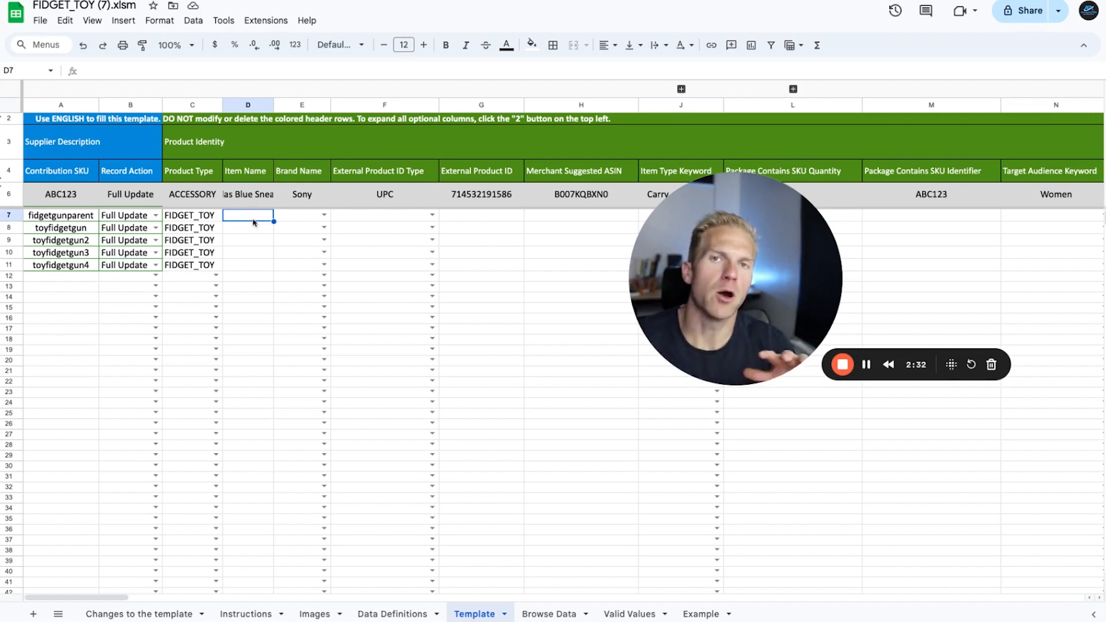
text(t)
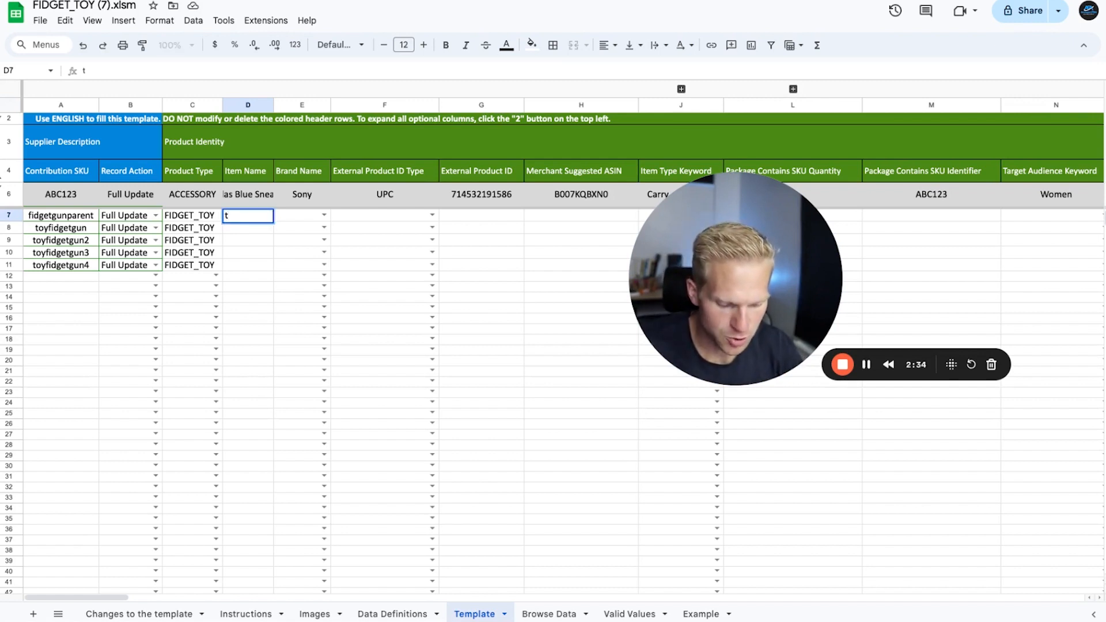
text(oy fidget)
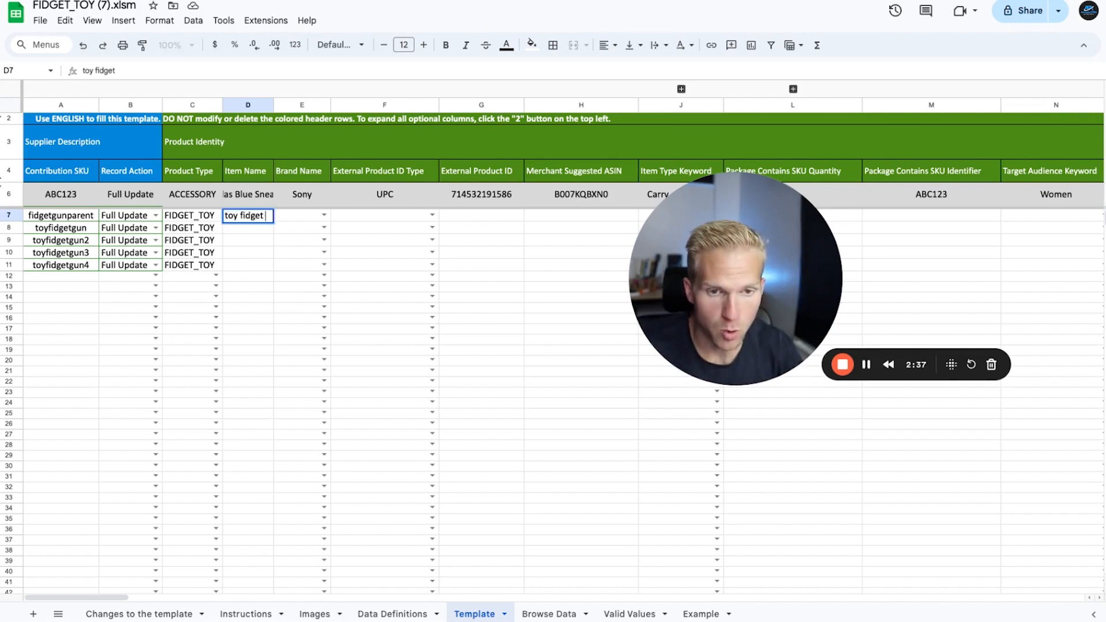
text( gun)
key(Return)
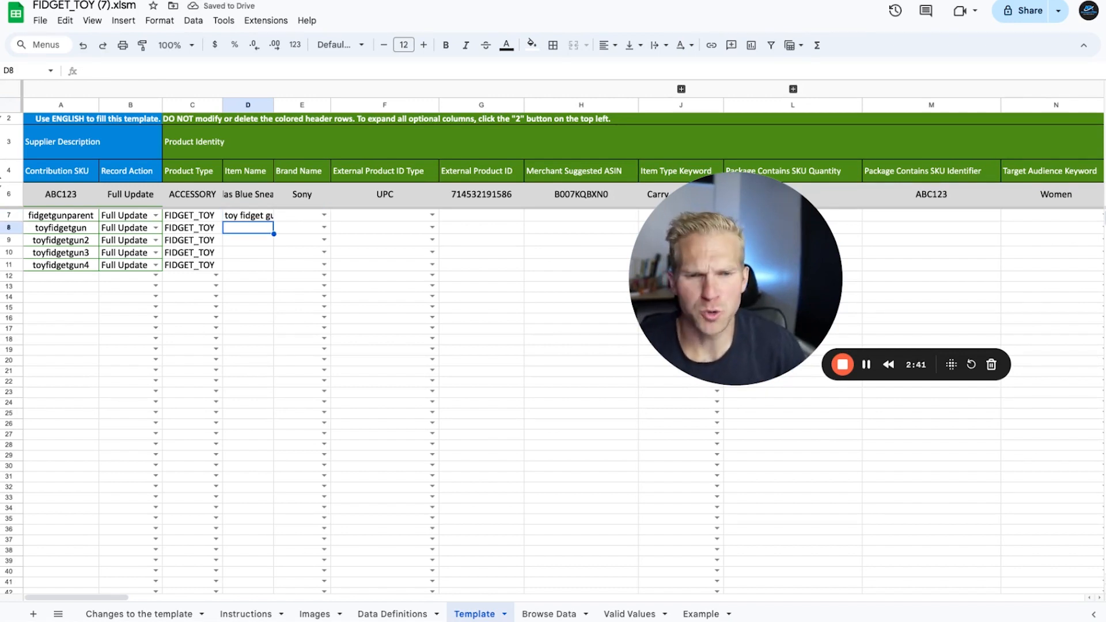
key(Up)
drag(273, 106, 293, 110)
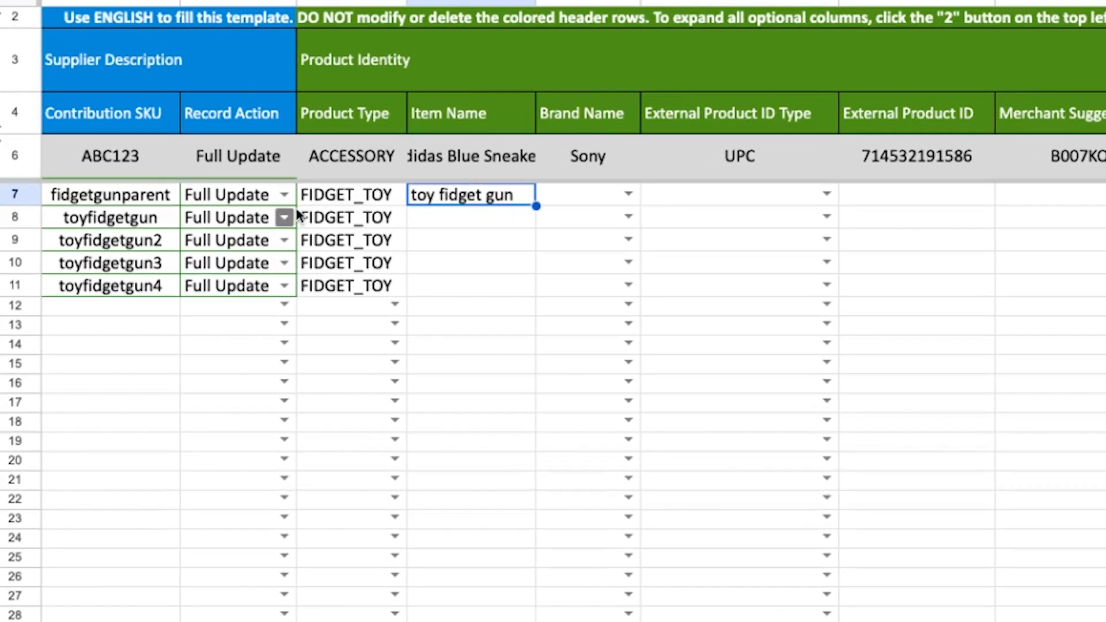
Step: Switch to the GS1 US GTIN page and copy the product description "Fidget Gun Toy" for the toyfidgetgun row
click(135, 219)
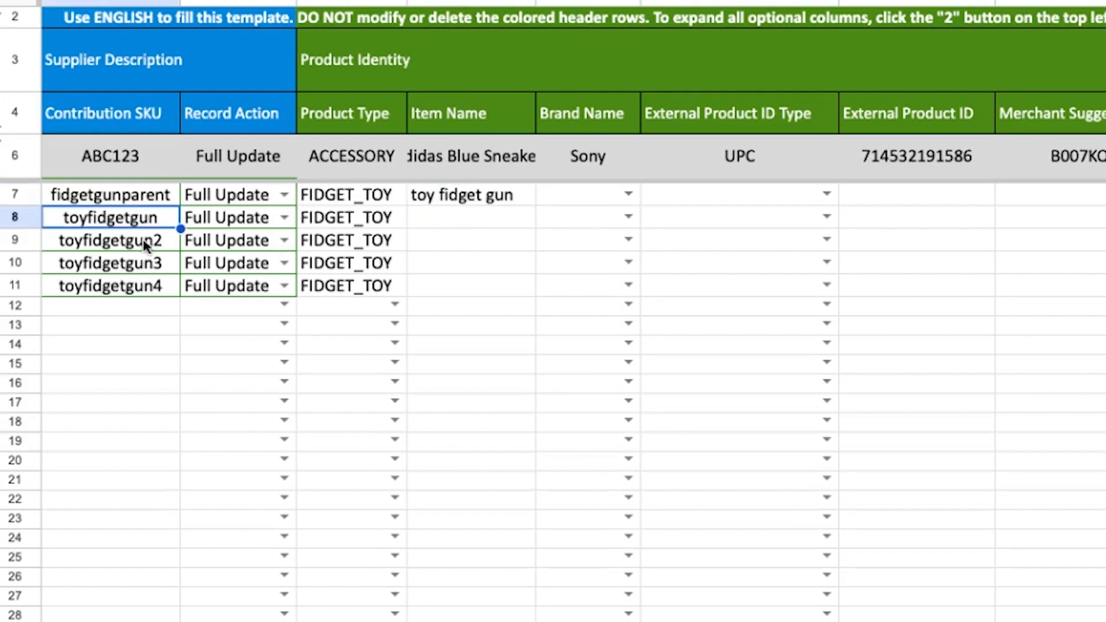
click(459, 219)
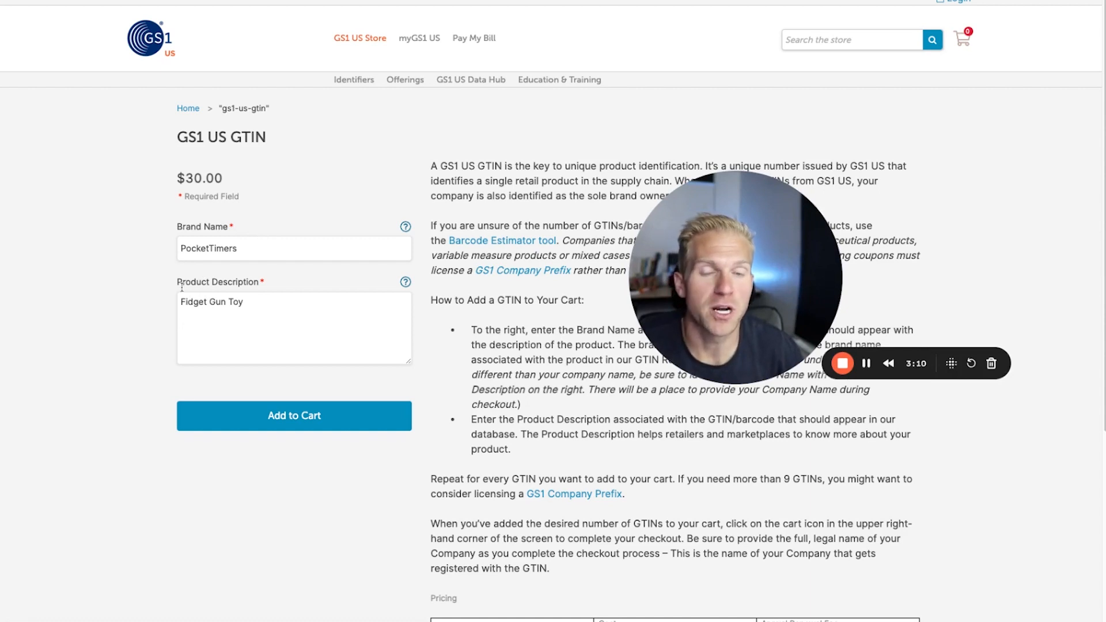
drag(243, 303, 189, 302)
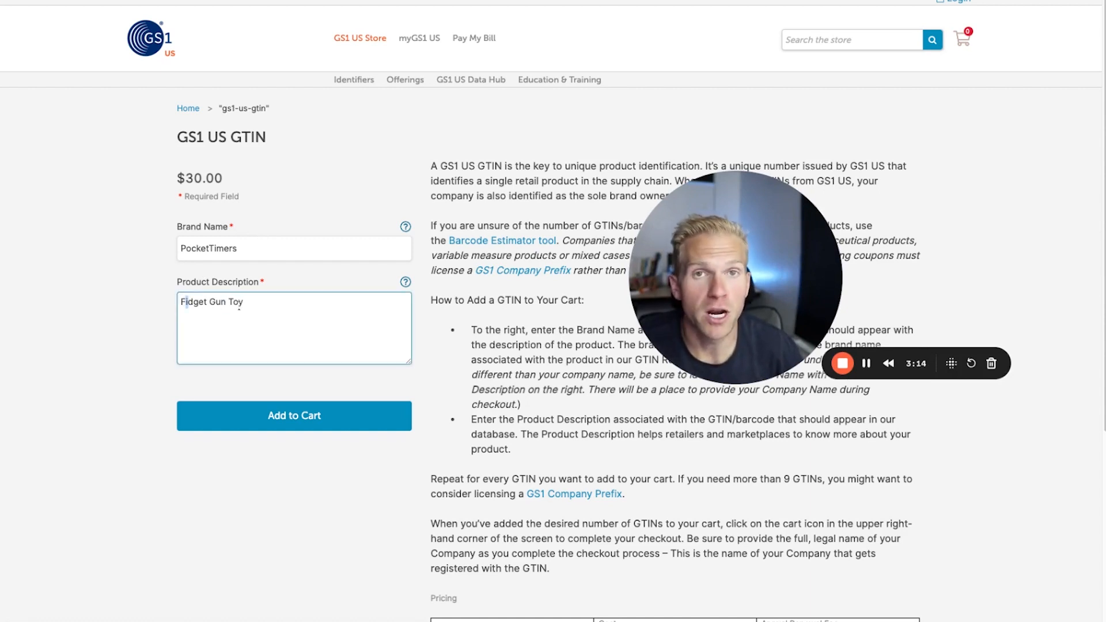
drag(259, 282, 178, 283)
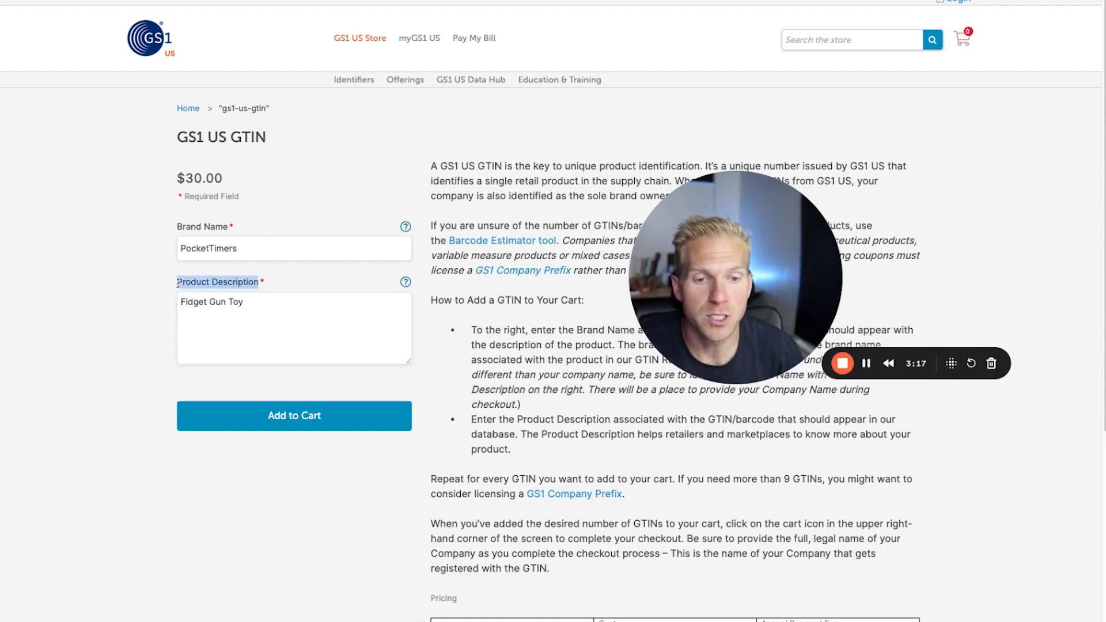
triple_click(254, 302)
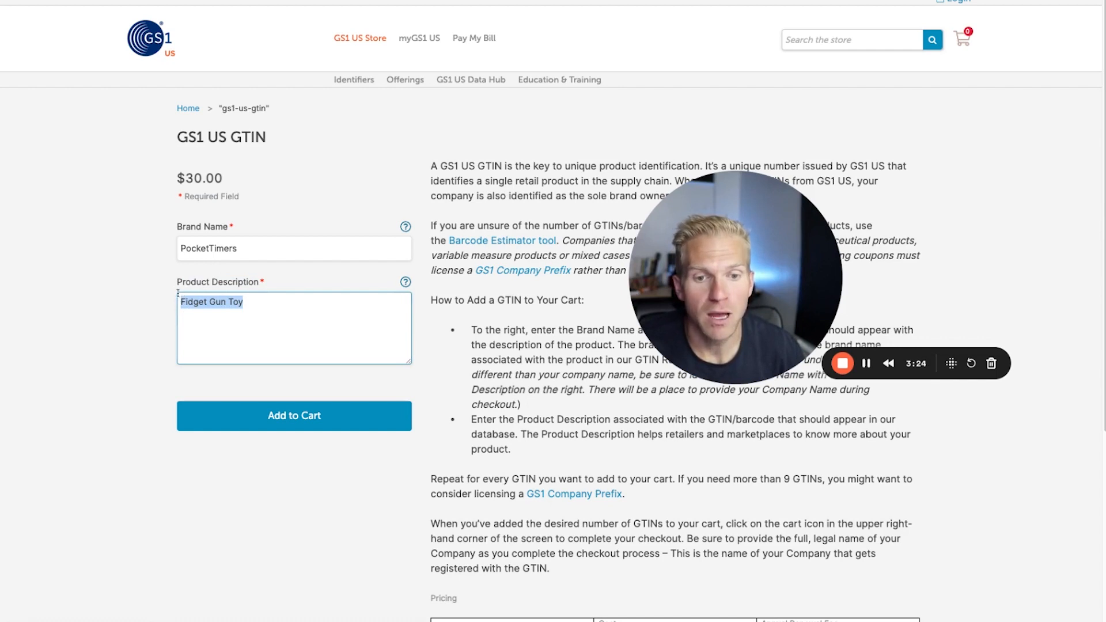
drag(177, 283, 261, 292)
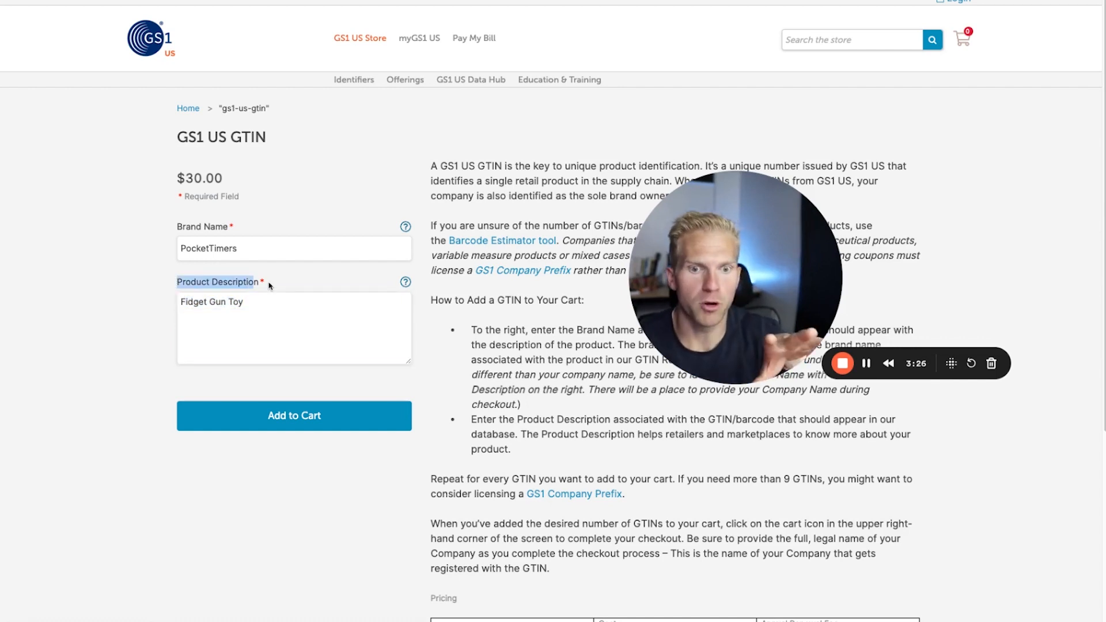
triple_click(235, 307)
key(ctrl+c)
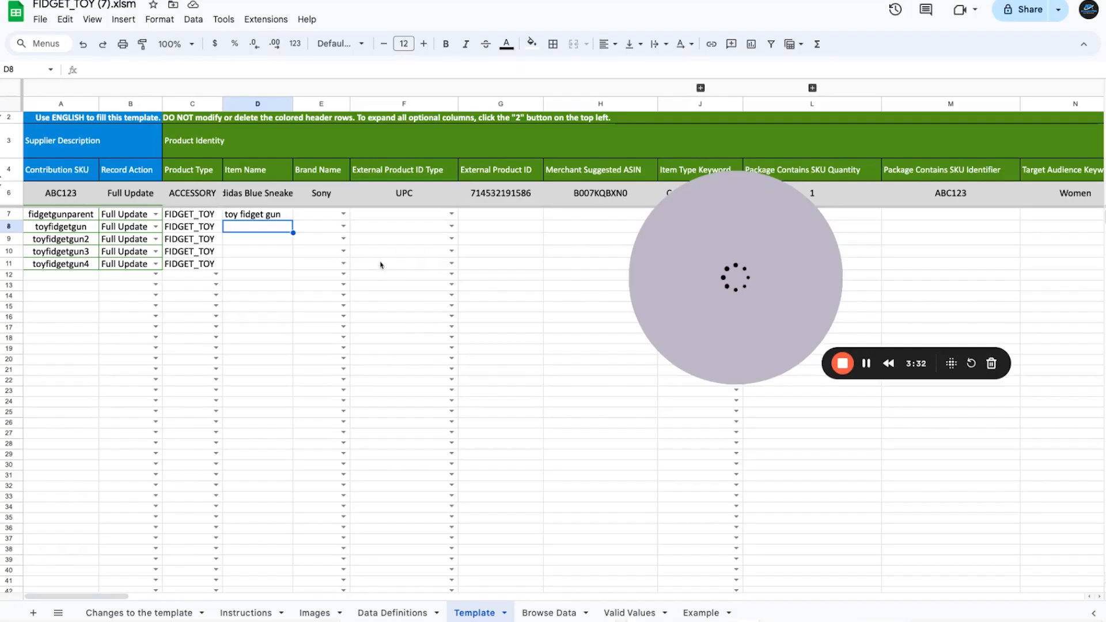
Step: Back in the Template sheet, paste "Fidget Gun Toy" as toyfidgetgun's Item Name and set its External Product ID Type to UPC
click(68, 231)
click(245, 227)
key(ctrl+v)
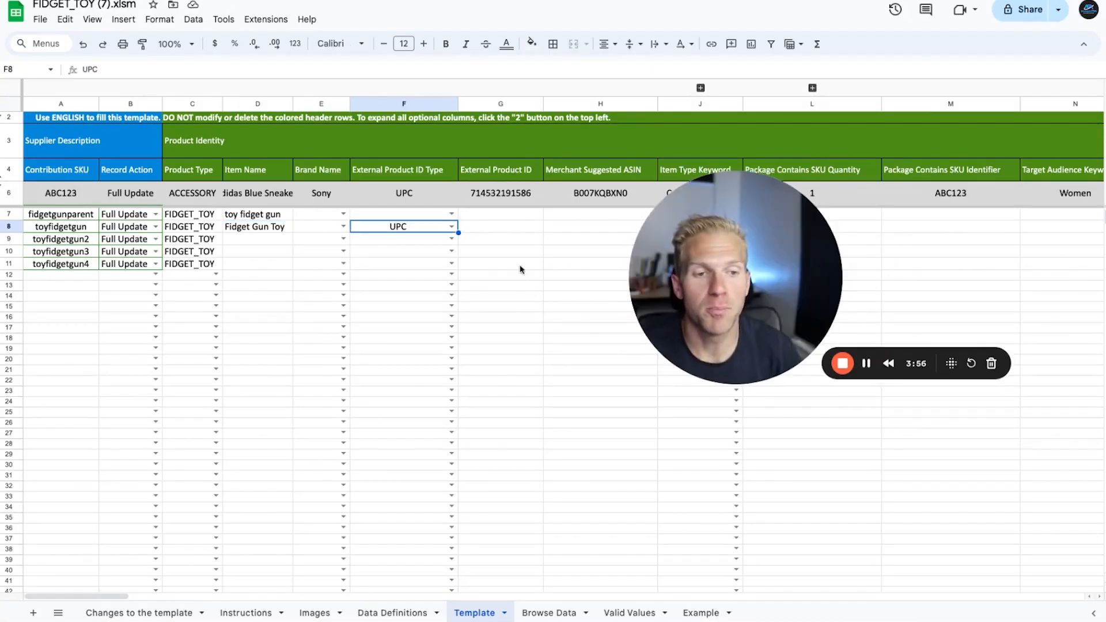
click(506, 229)
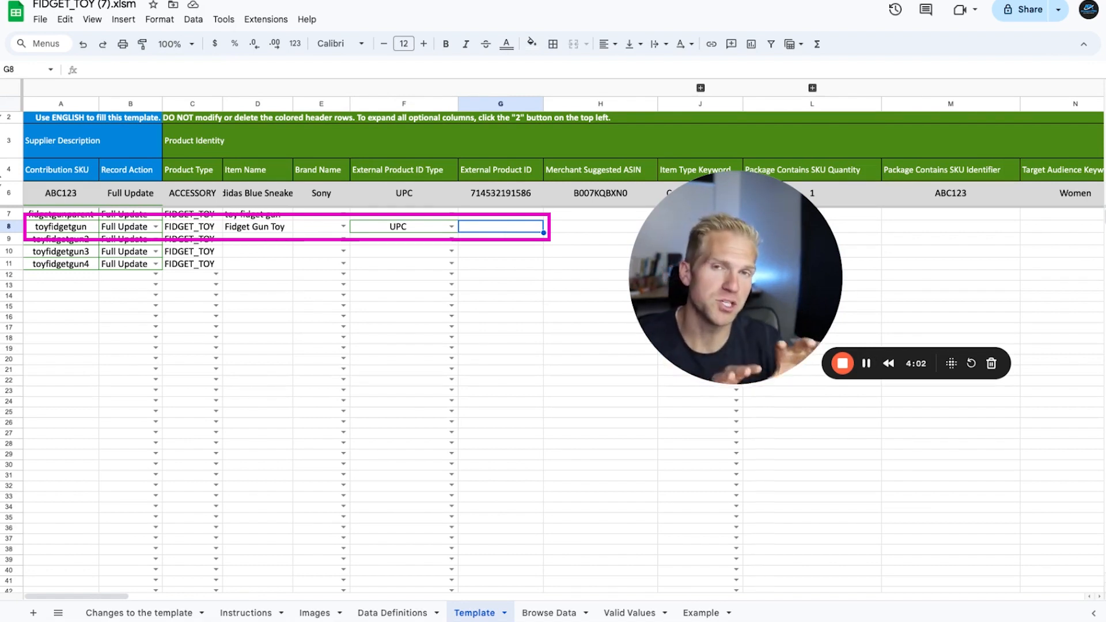
Step: Copy the brand name PocketTimers from the Valid Values sheet into toyfidgetgun's Brand Name in the Template sheet
click(343, 226)
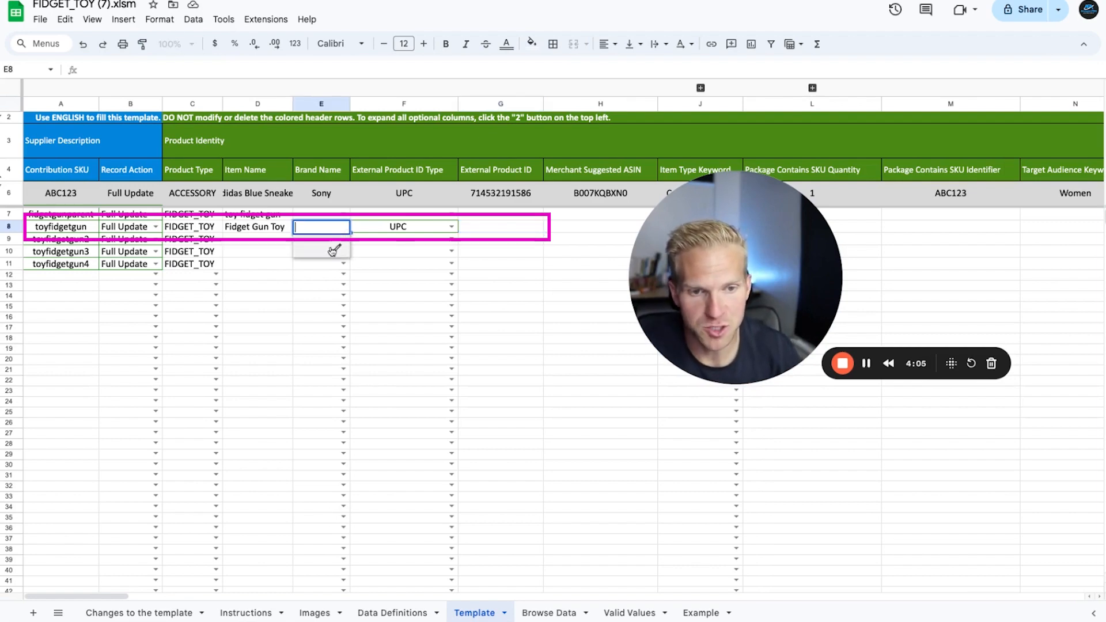
click(630, 613)
key(ctrl+c)
click(473, 616)
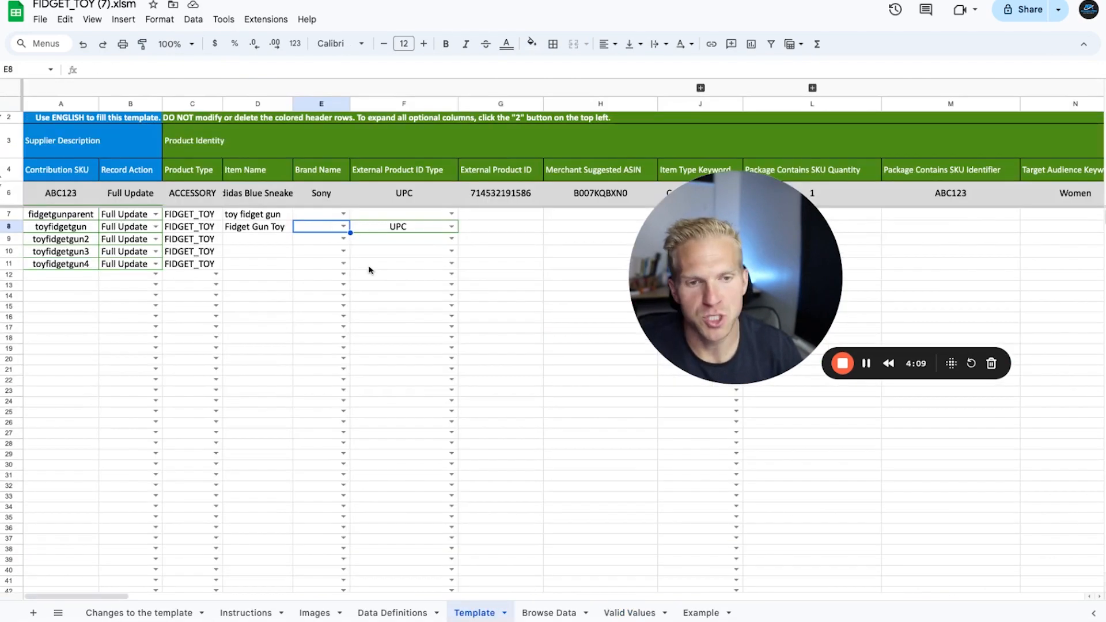
key(ctrl+v)
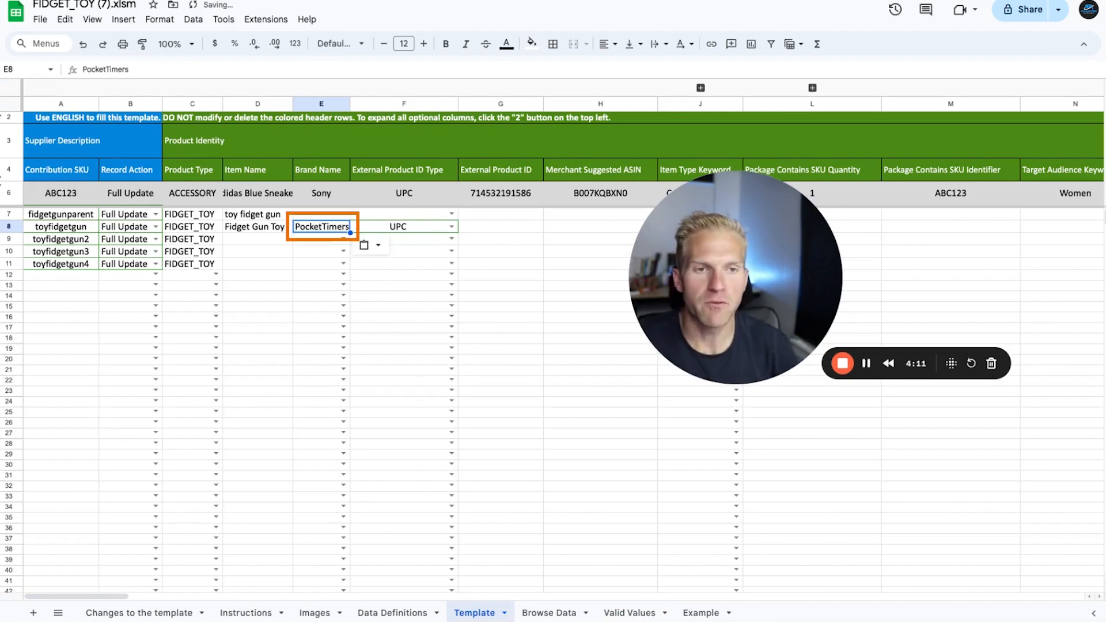
Step: Compare toyfidgetgun's Item Name with the product description on the GS1 US GTIN page and return to its External Product ID cell
click(115, 1)
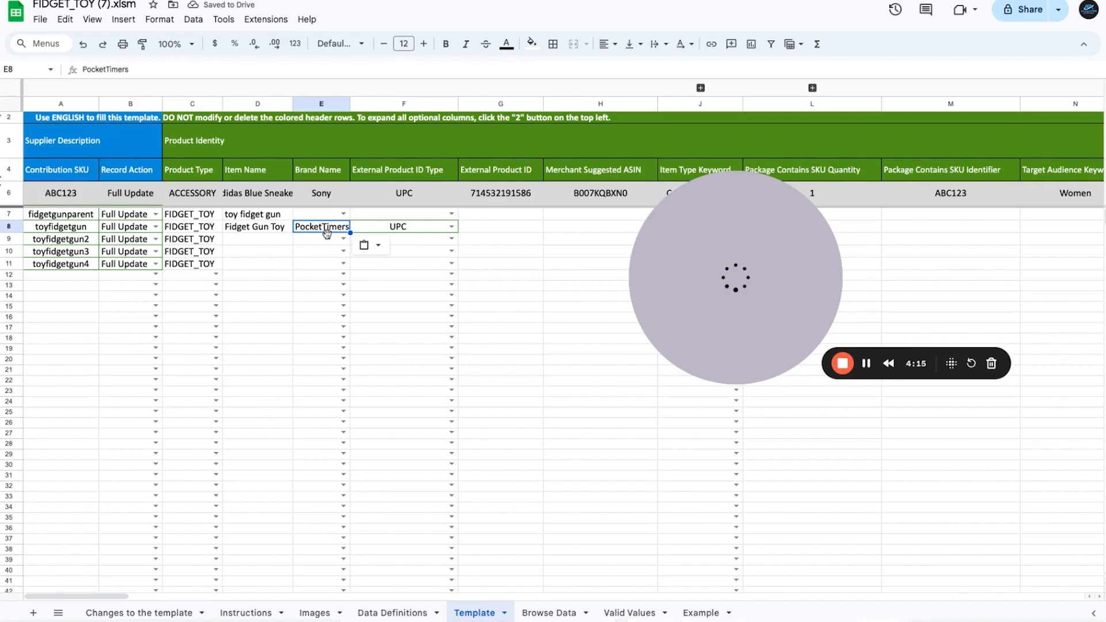
click(270, 227)
key(ctrl+c)
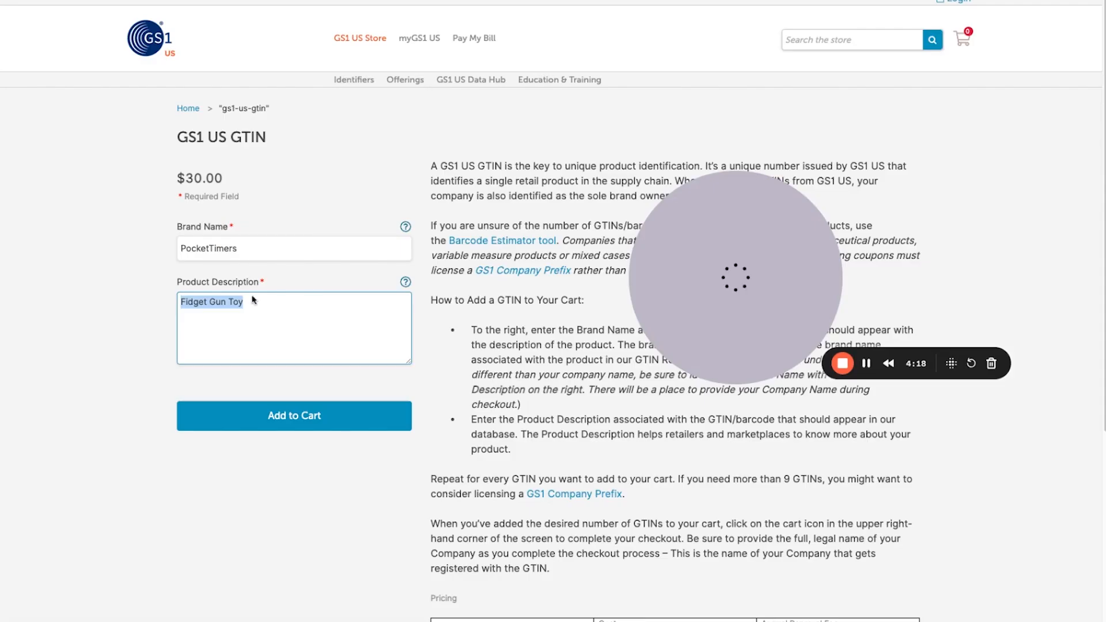
click(234, 301)
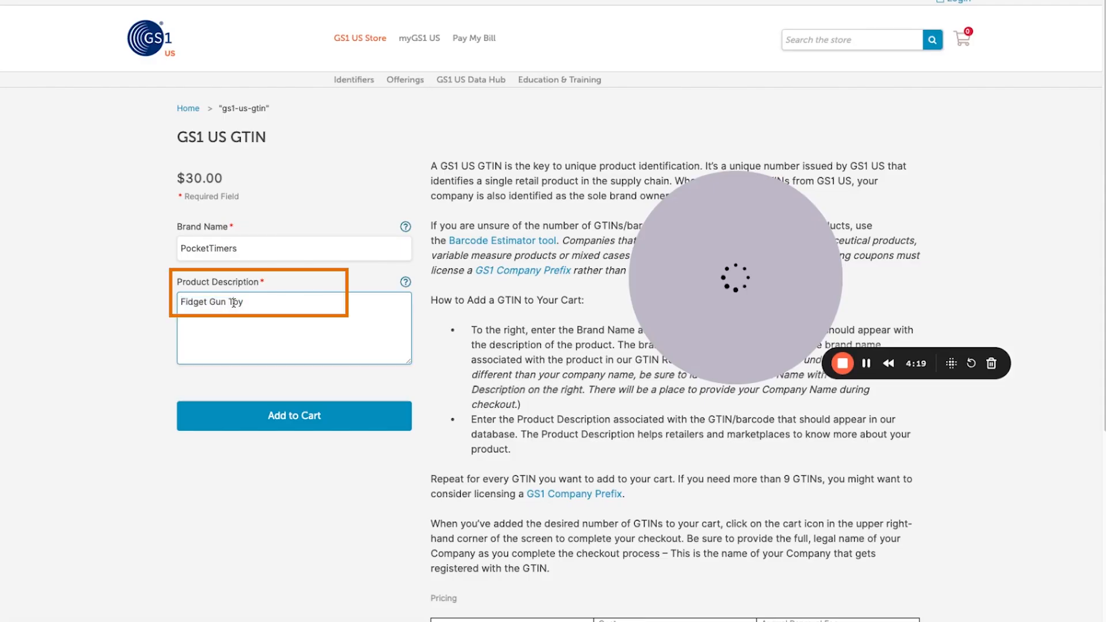
click(288, 1)
click(495, 228)
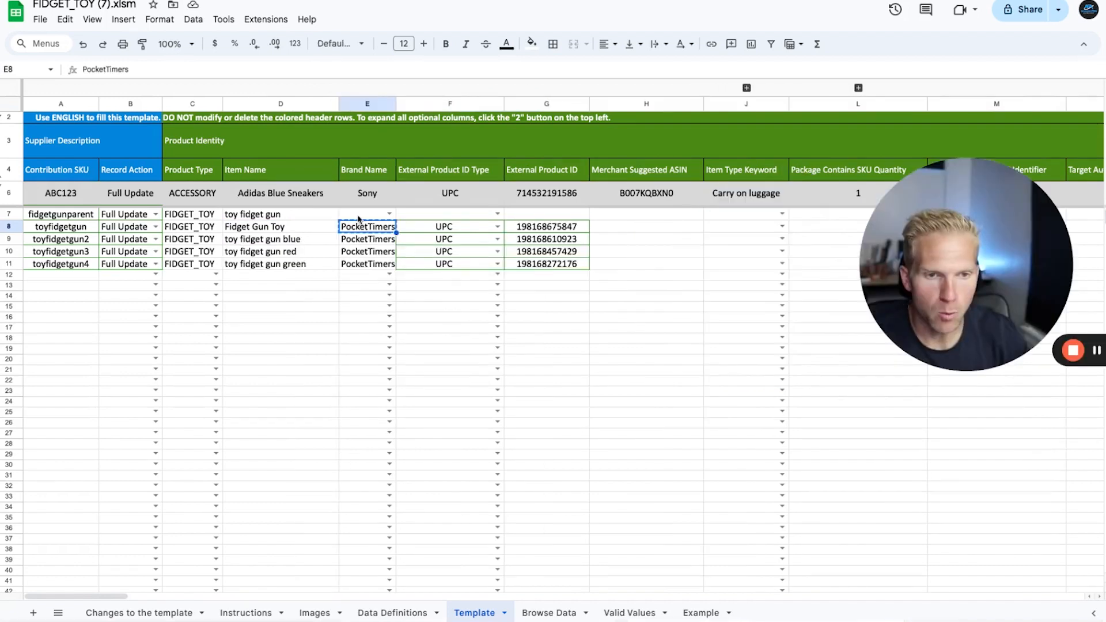
Step: Paste the brand name PocketTimers into the Brand Name of the parent SKU fidgetgunparent
click(358, 218)
key(ctrl+v)
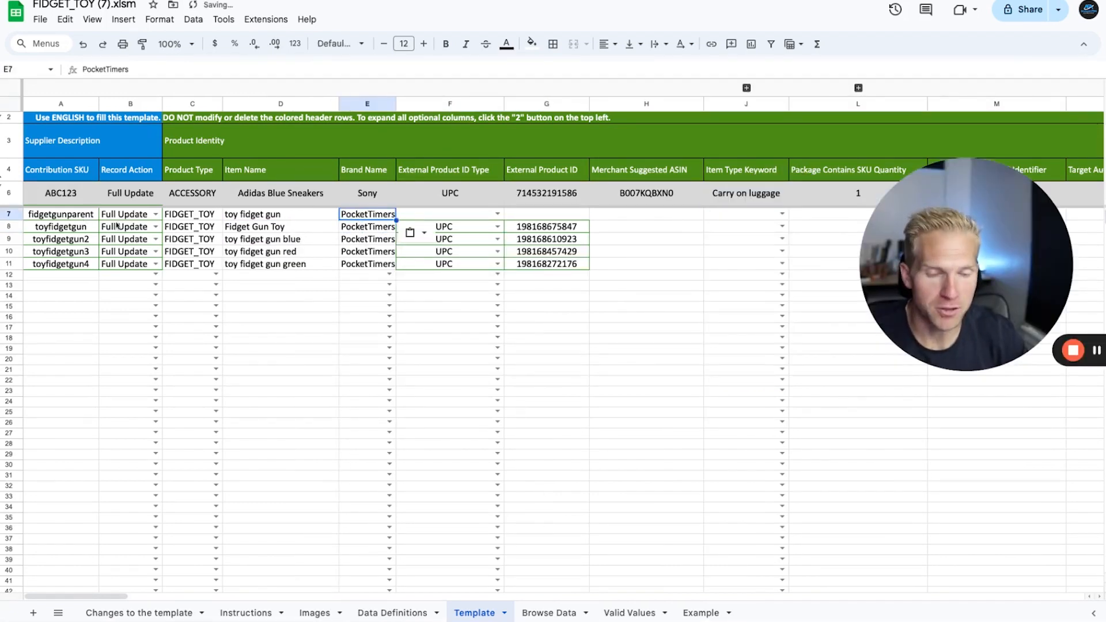
click(440, 217)
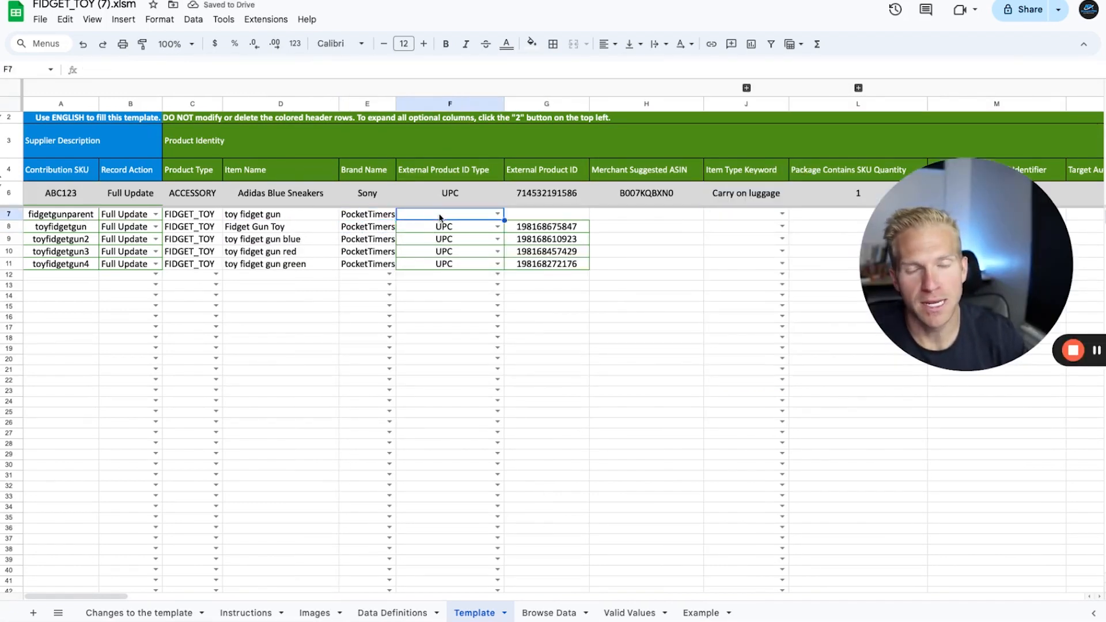
Step: Review the Item Type Keyword options on the Valid Values sheet and copy fidget-blocks
key(Right)
key(Right)
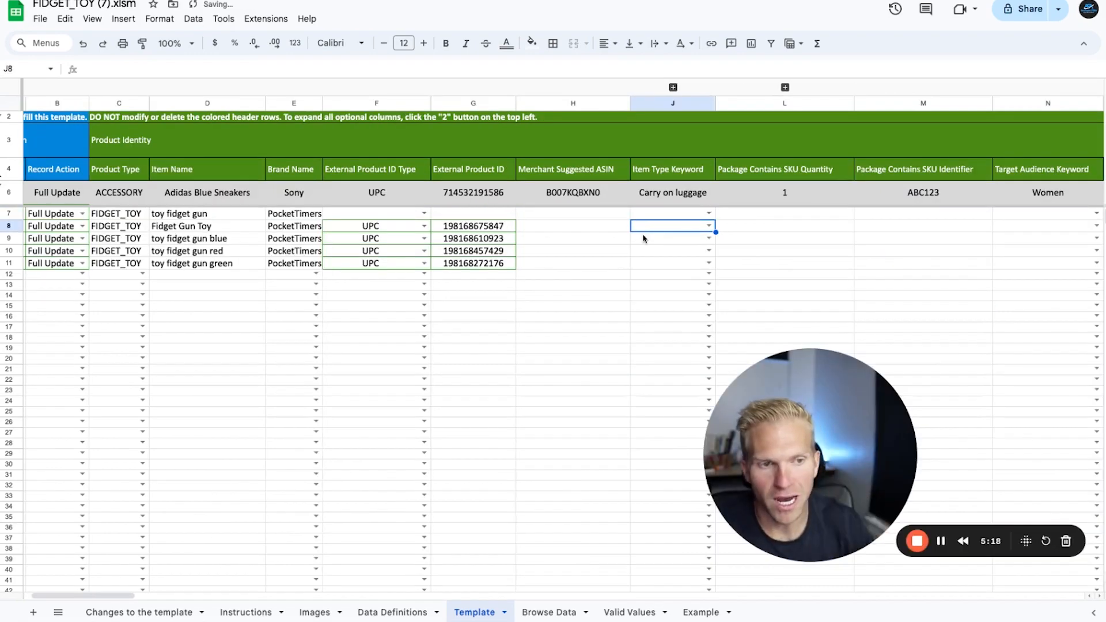
click(630, 612)
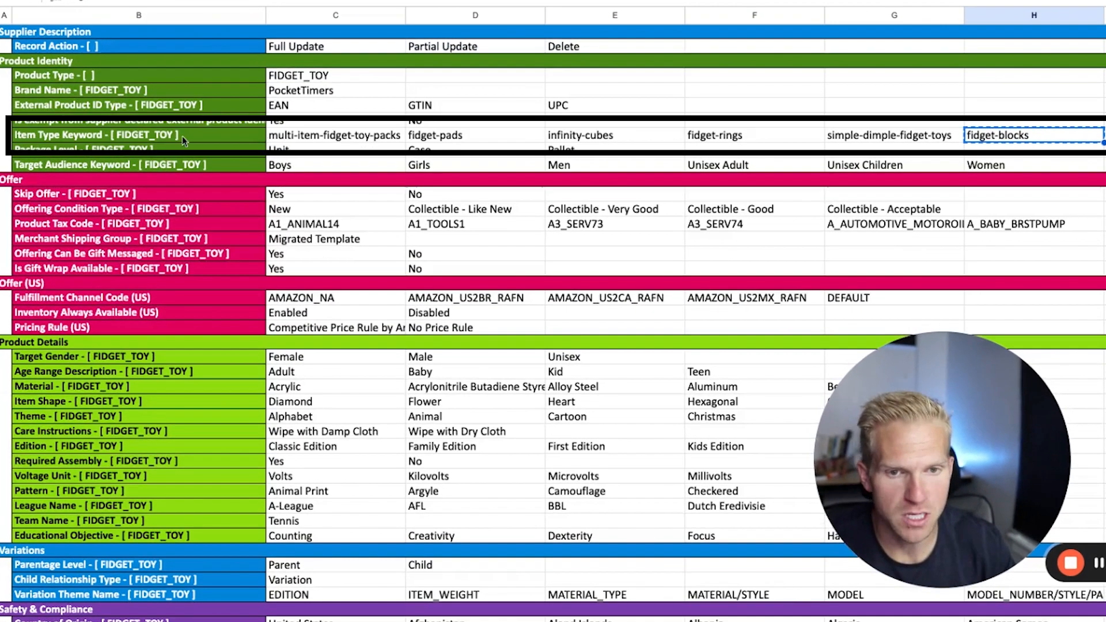
click(173, 148)
click(343, 148)
click(594, 149)
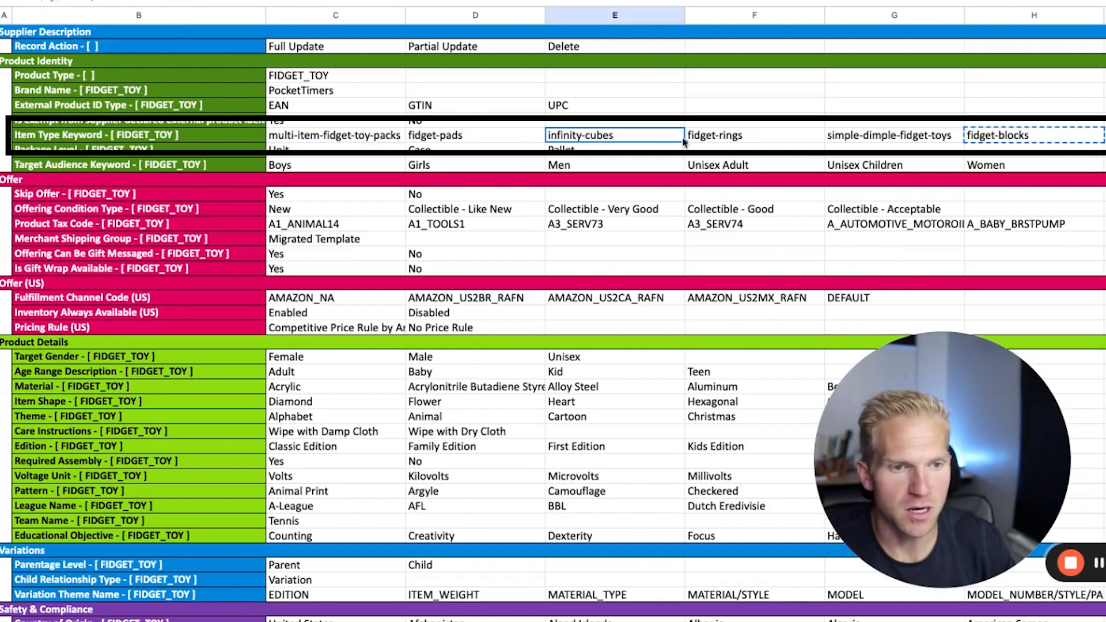
click(1058, 135)
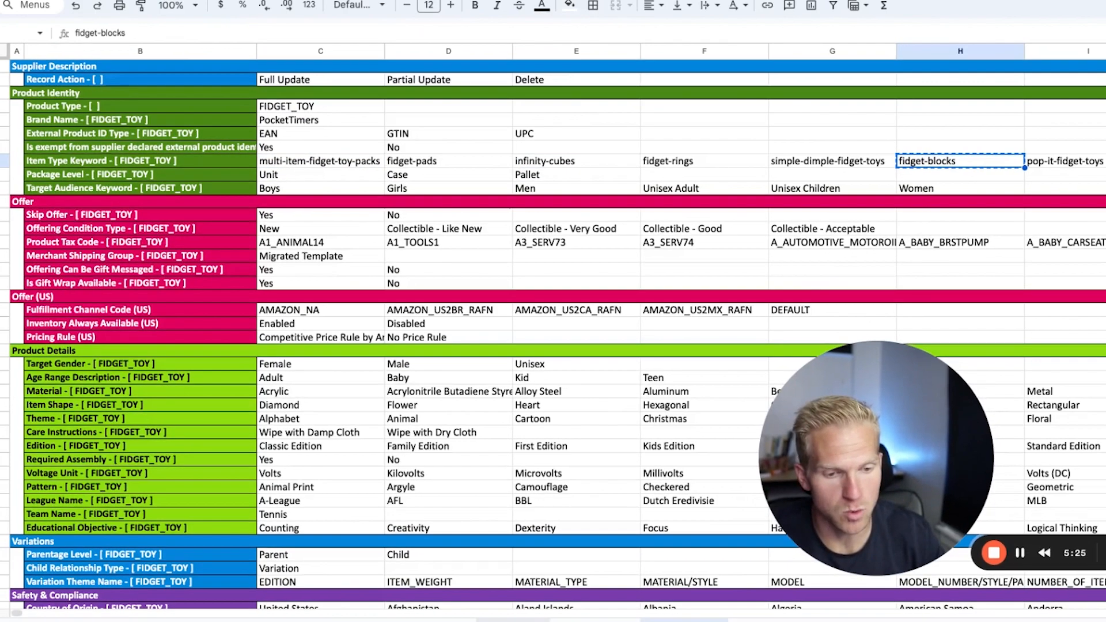
Step: Paste fidget-blocks as the Item Type Keyword of the parent SKU in the Template sheet and fill it down to row 11
click(475, 612)
click(709, 215)
key(ctrl+v)
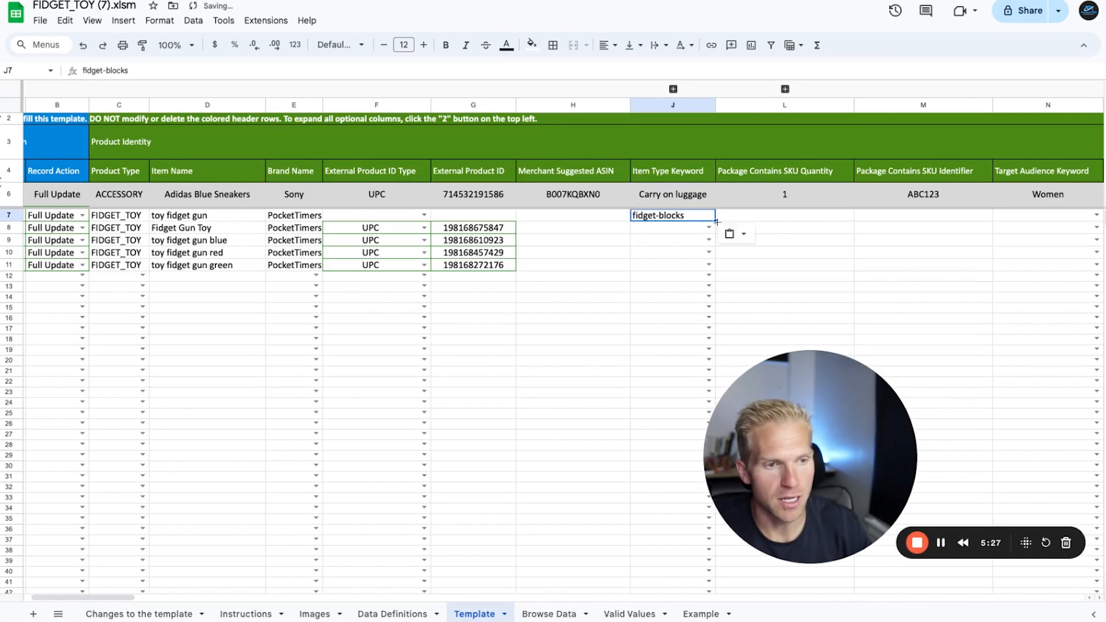
double_click(716, 222)
Step: Enter Ningbo Toy as the Manufacturer for rows 7 to 11
key(Right)
key(Right)
key(Right)
key(Right)
key(Right)
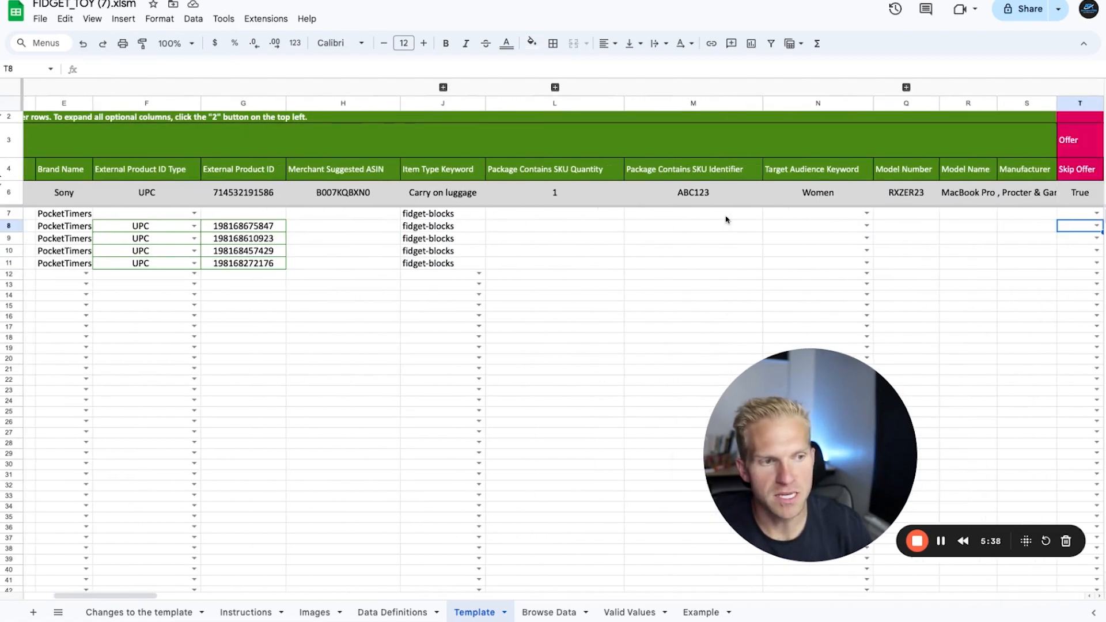
key(Right)
key(Right)
key(Right)
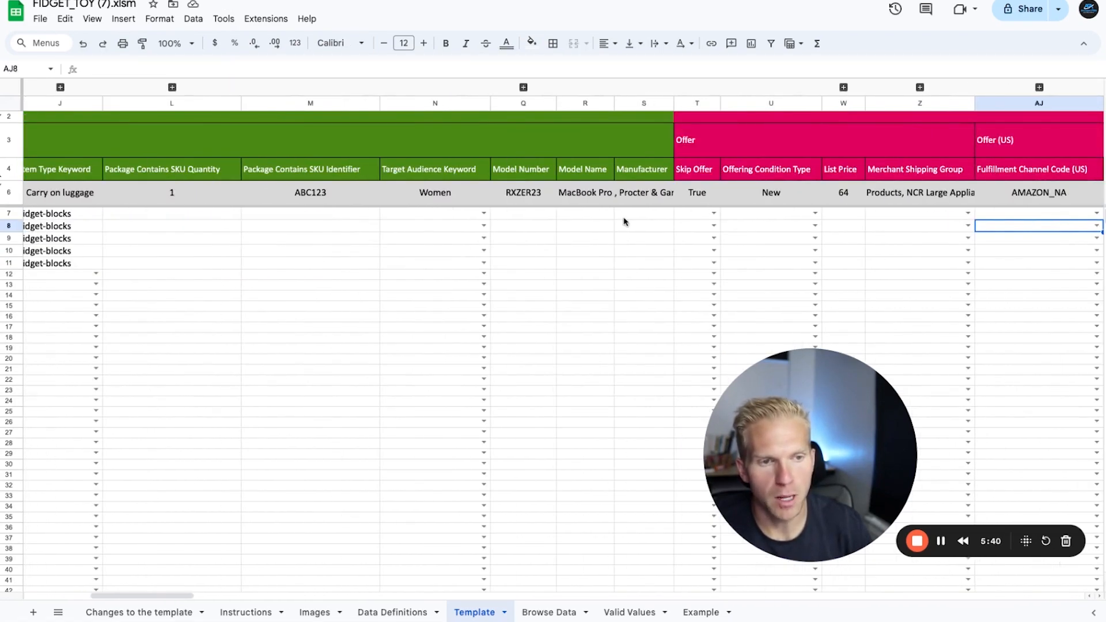
click(633, 215)
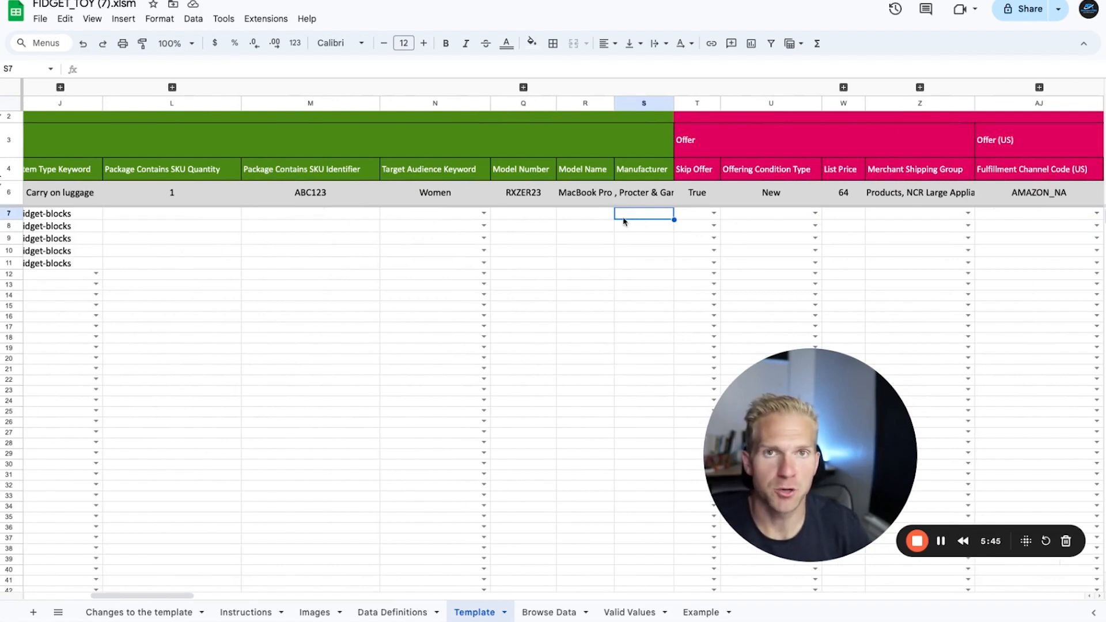
click(661, 171)
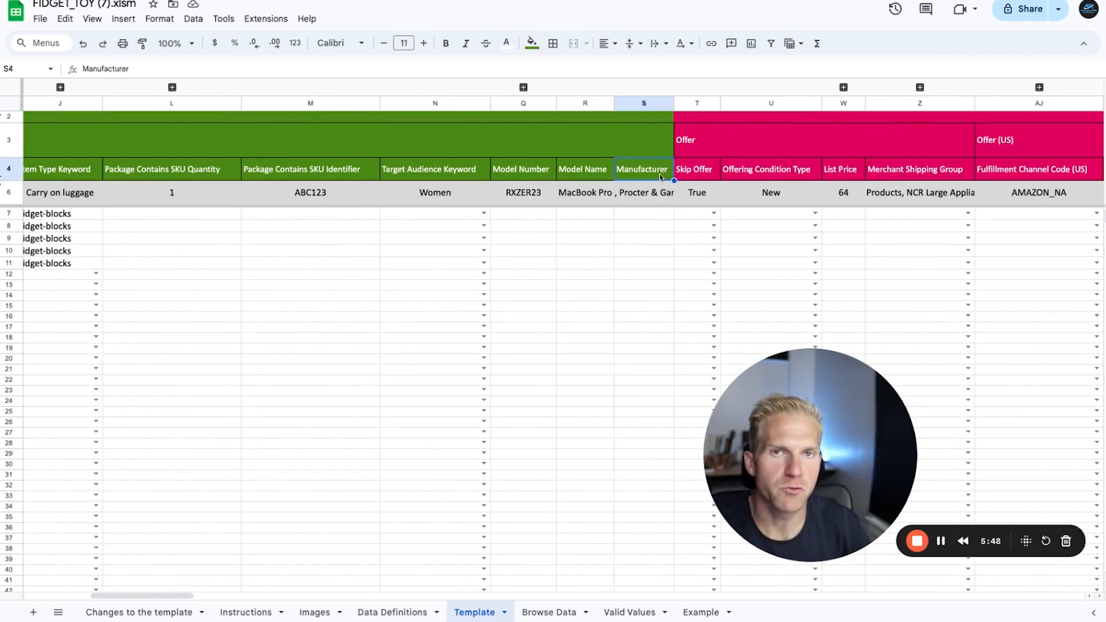
click(641, 220)
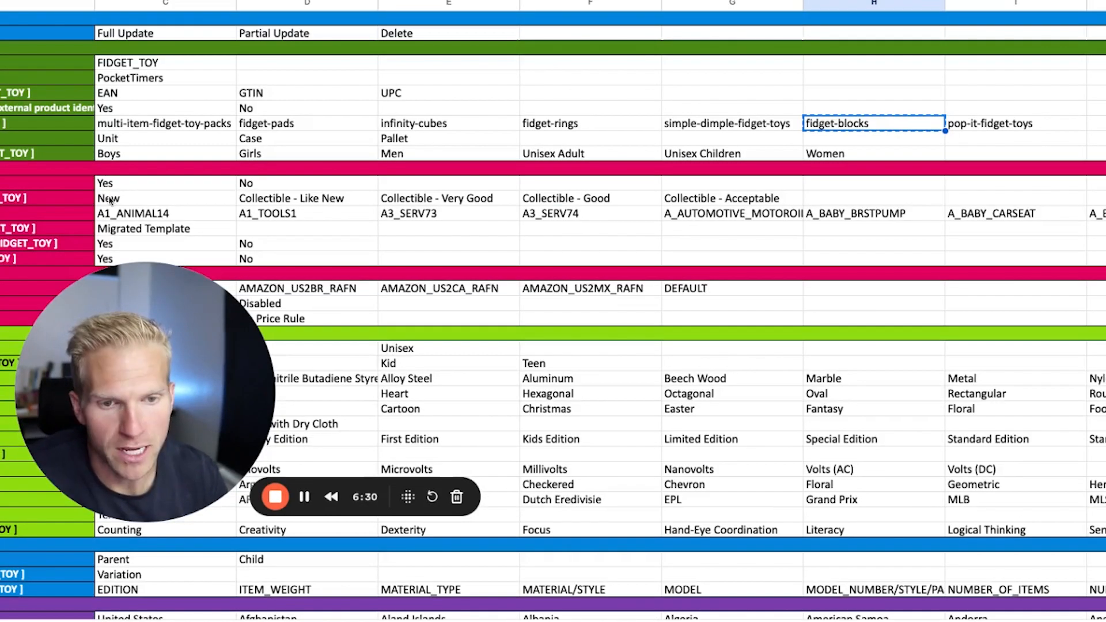
Step: Copy New from the Valid Values sheet into Offering Condition Type and set List Price to 9.99 for rows 7 to 11
click(110, 201)
key(super+c)
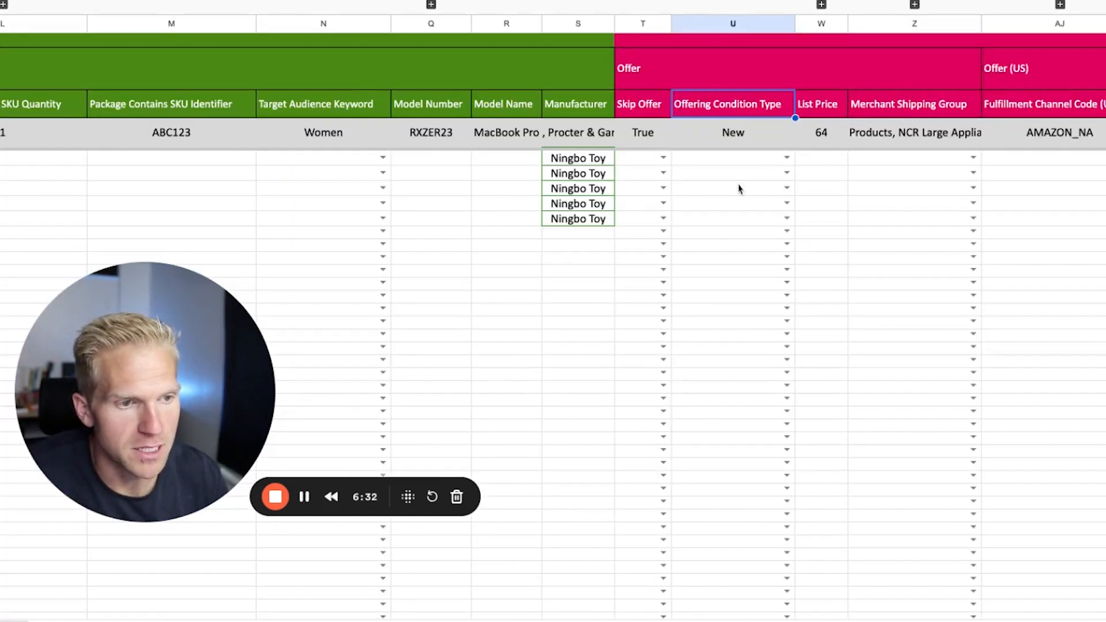
click(732, 158)
key(super+v)
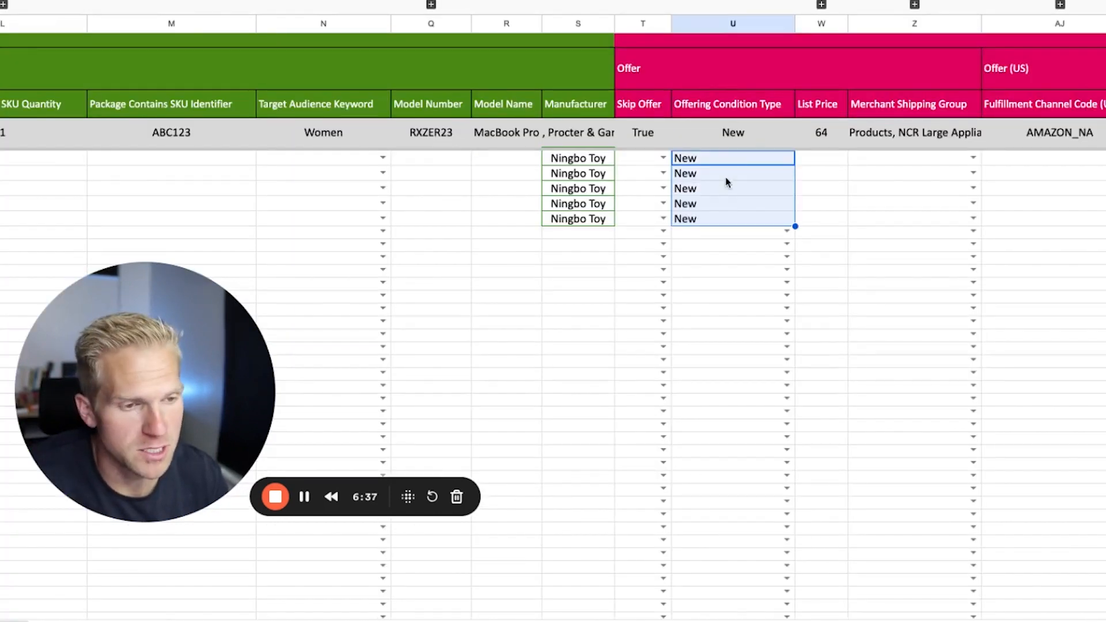
click(725, 173)
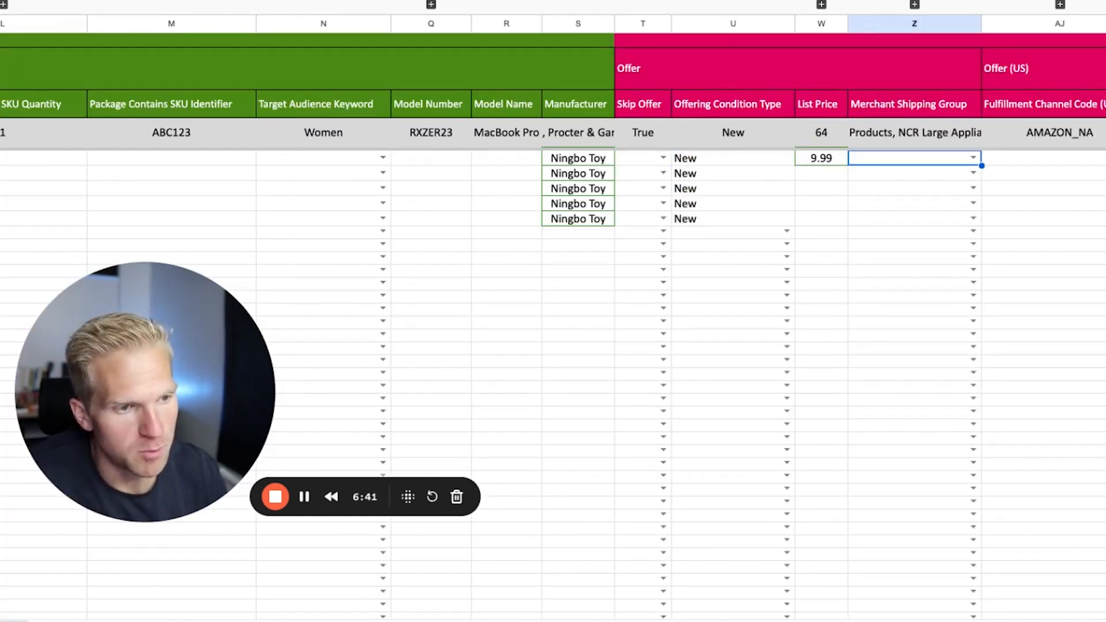
click(821, 158)
drag(849, 166, 849, 220)
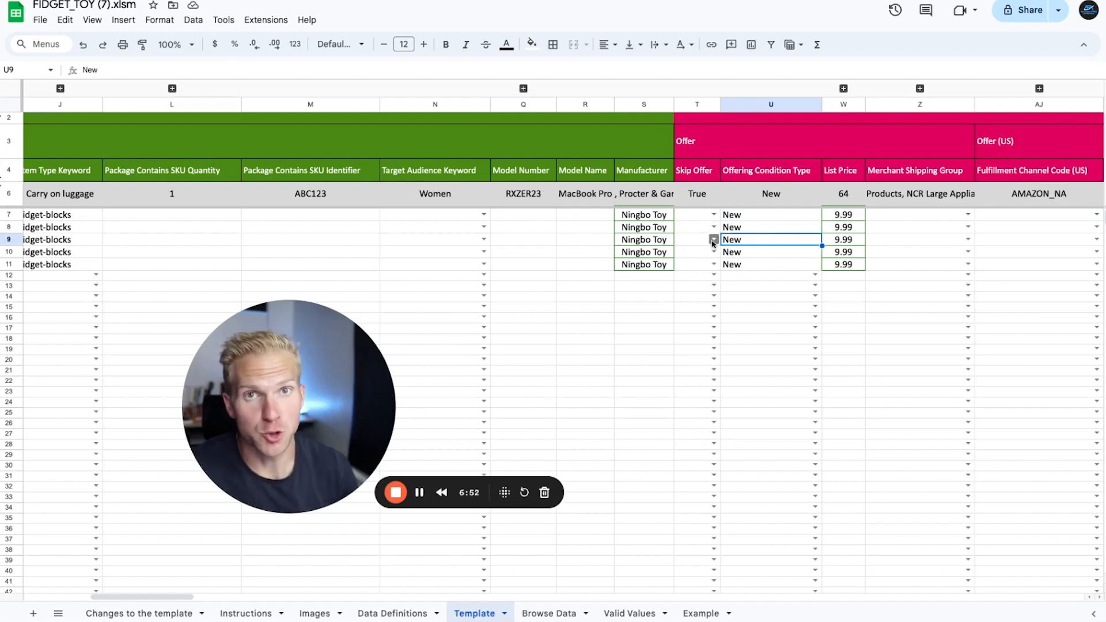
Step: Search the Template sheet for "produ" and go to the Product Description column
key(ctrl+f)
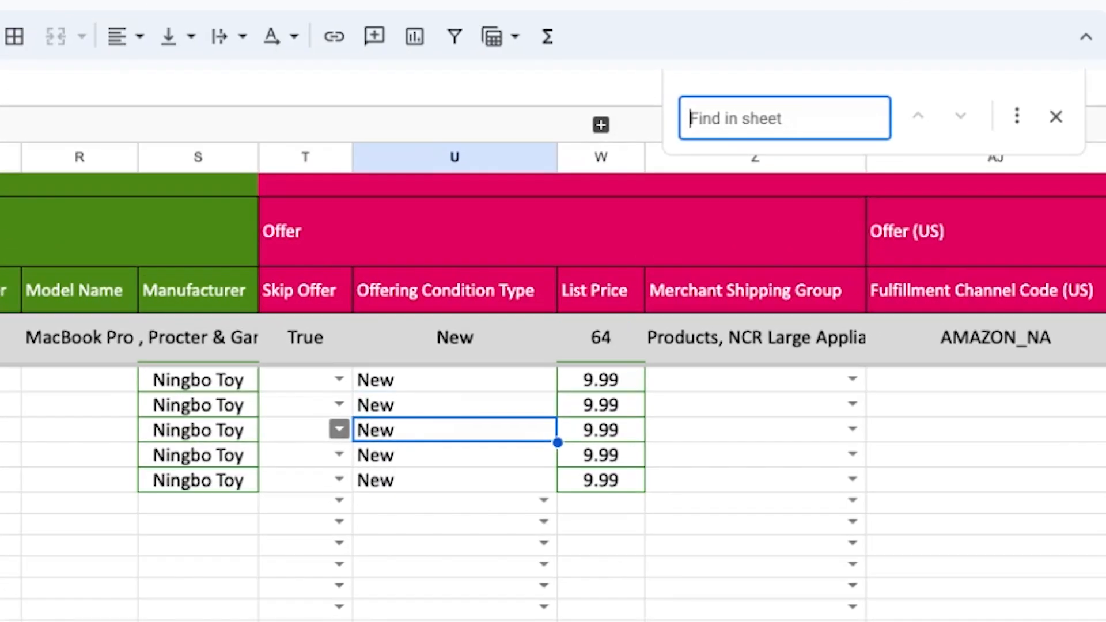
text(produ)
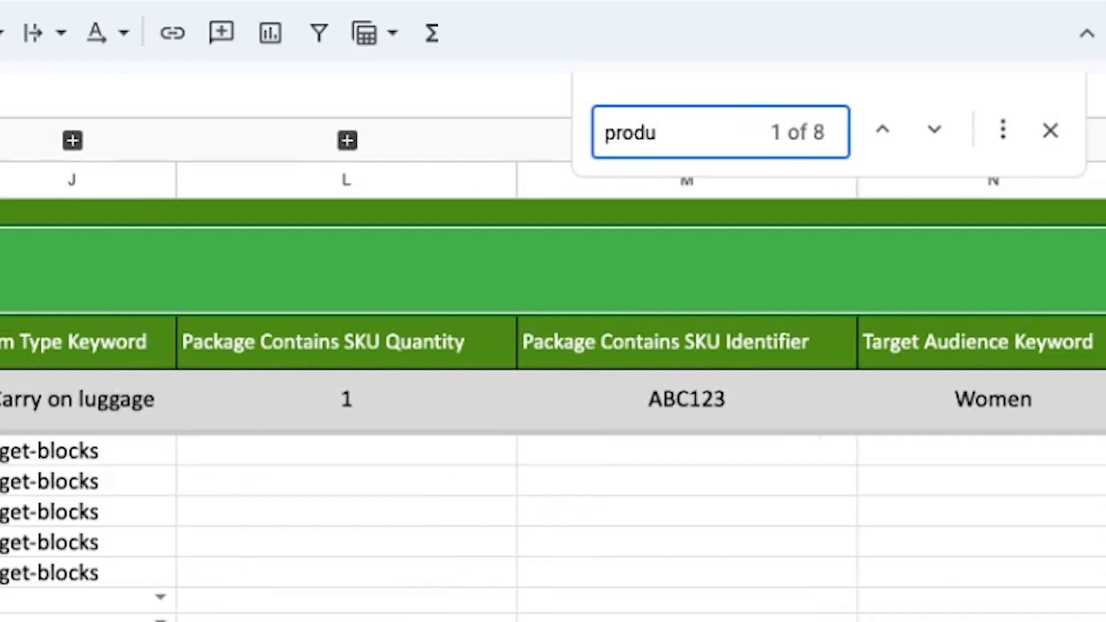
click(940, 133)
click(940, 132)
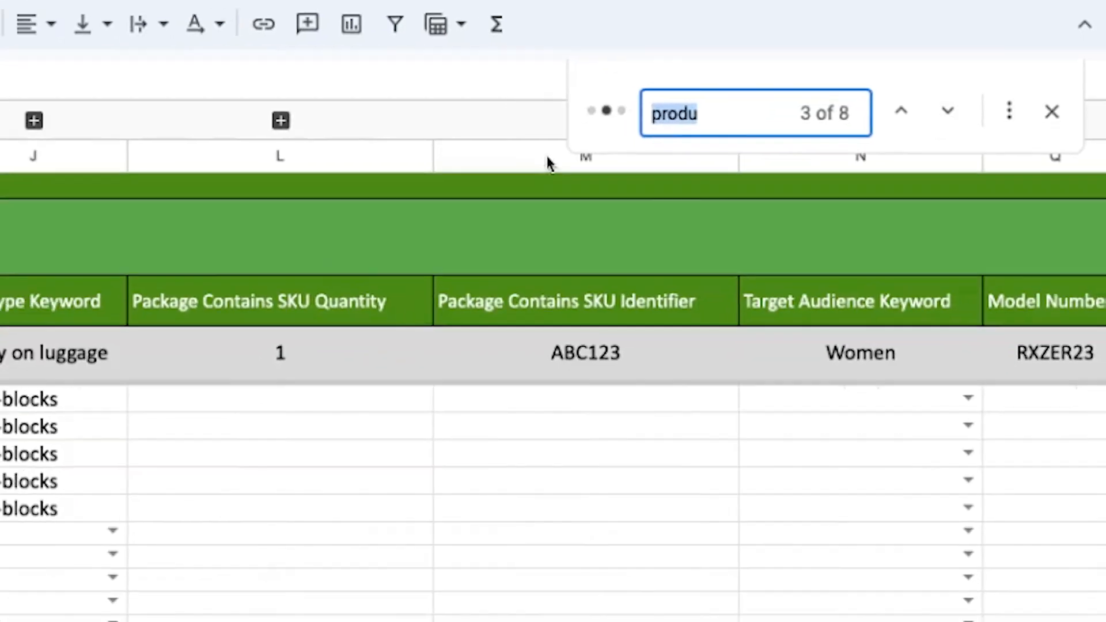
click(883, 131)
click(1050, 130)
key(Right)
key(Right)
key(Right)
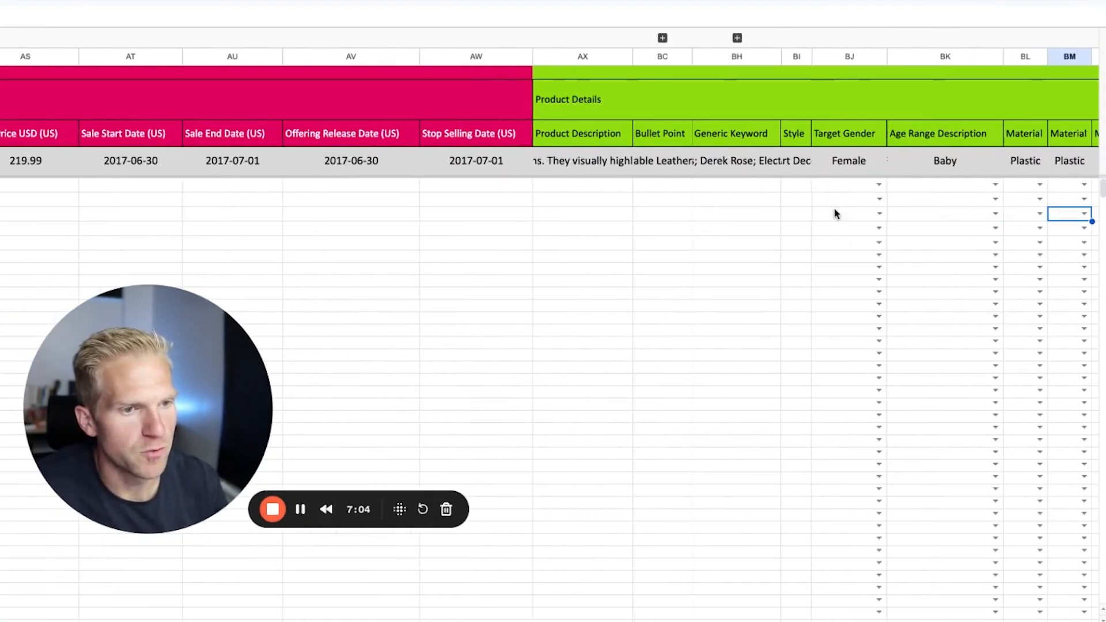
Step: Enter "toy fidget gun" as the Product Description of the parent SKU and fill it down to row 11
click(582, 185)
text(p)
key(BackSpace)
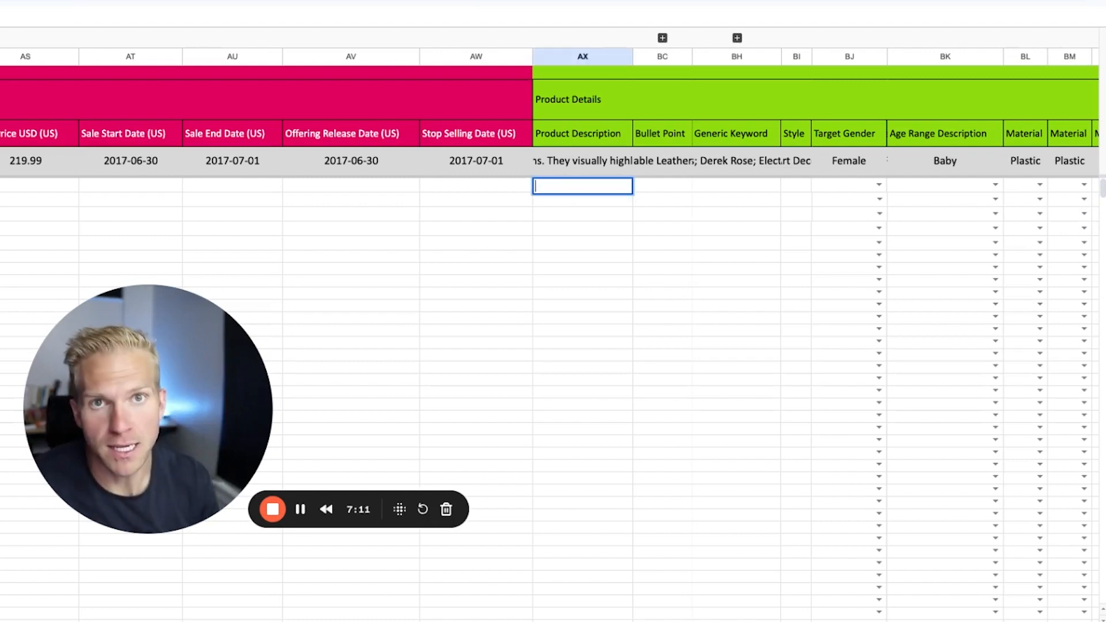
text(toy fidget gun)
drag(633, 194, 633, 249)
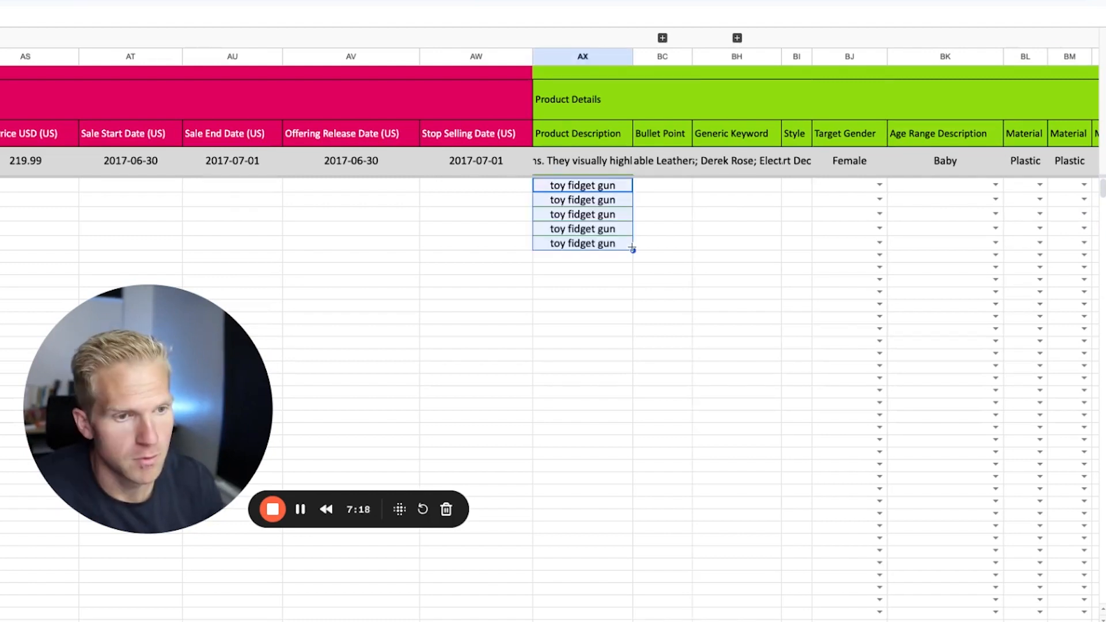
Step: Expand the hidden Bullet Point columns BD to BG next to the first Bullet Point column
click(642, 130)
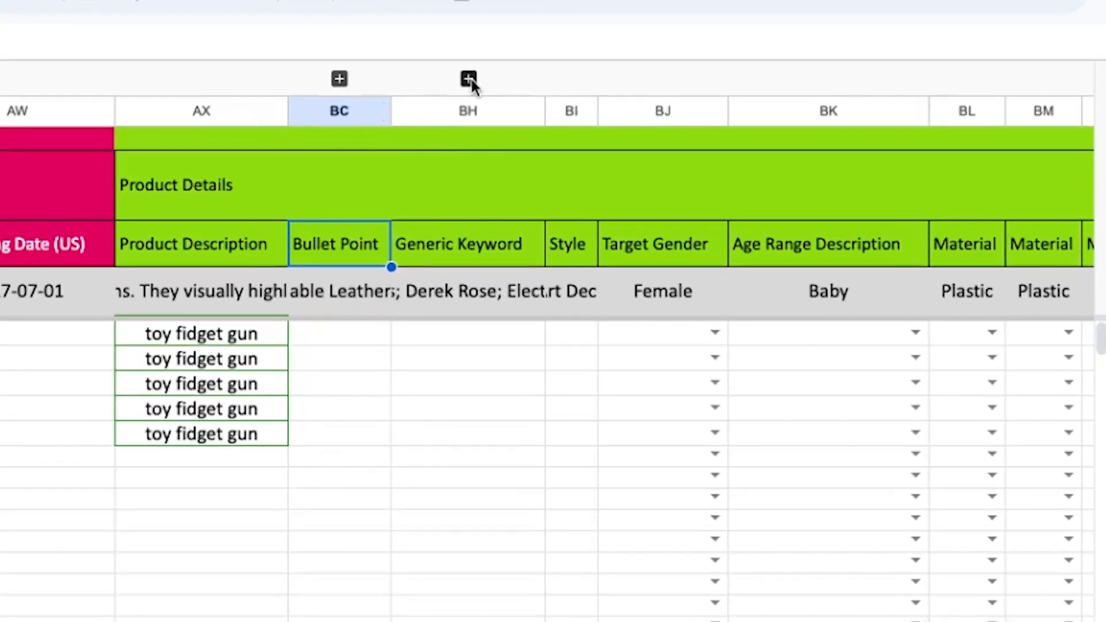
click(469, 79)
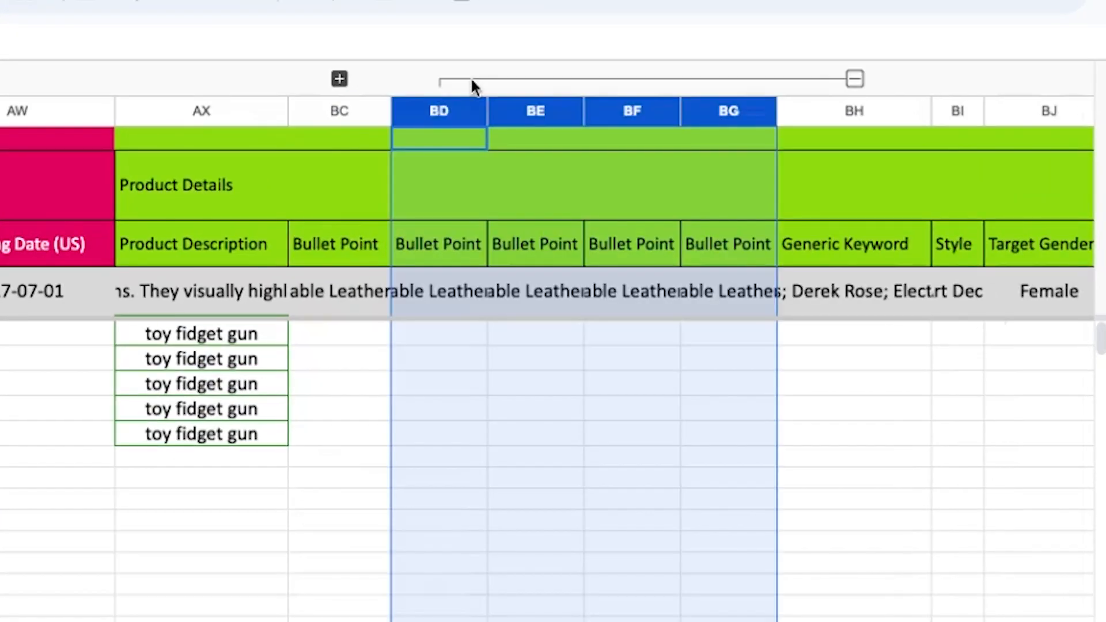
click(420, 383)
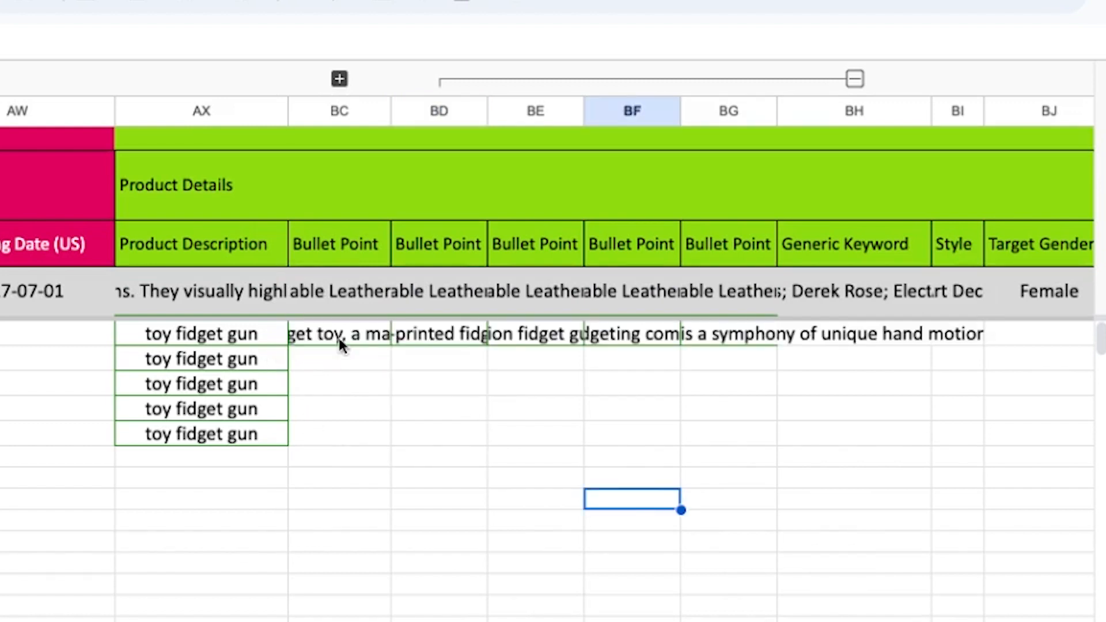
Step: Fill the five Bullet Point columns of the parent SKU with the fidget toy's feature texts and copy them down to row 11
click(341, 335)
key(shift+Right)
key(shift+Right)
key(shift+Right)
key(shift+Right)
key(shift+Right)
key(shift+Left)
drag(777, 346, 775, 445)
click(509, 545)
Step: Enter "Here" as the Generic Keyword for rows 7 to 11
click(866, 340)
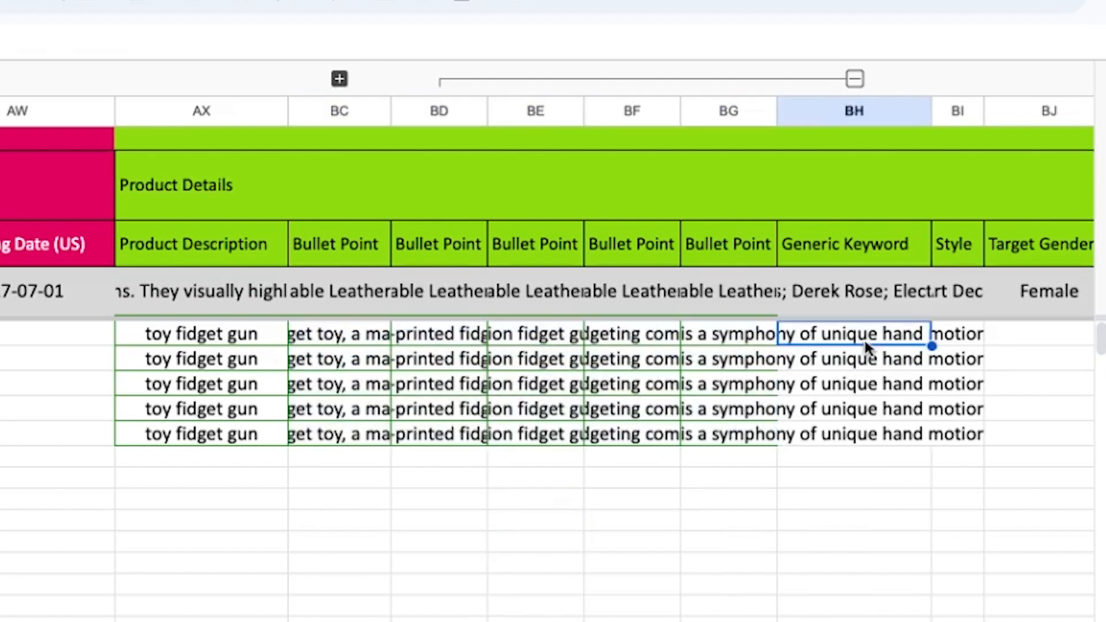
text(Here)
key(Return)
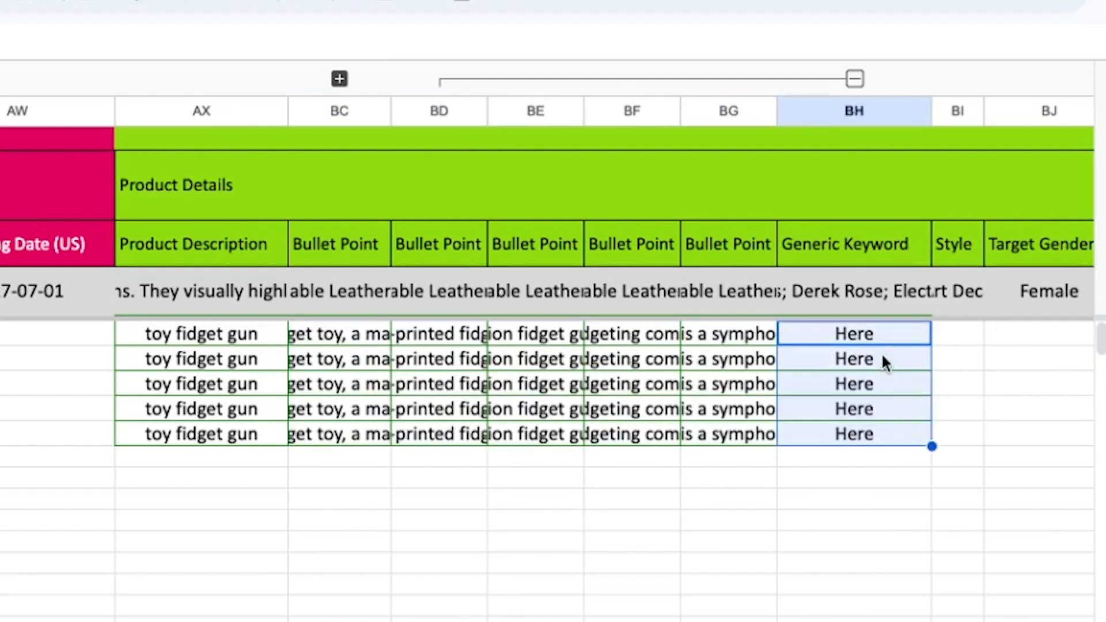
click(880, 334)
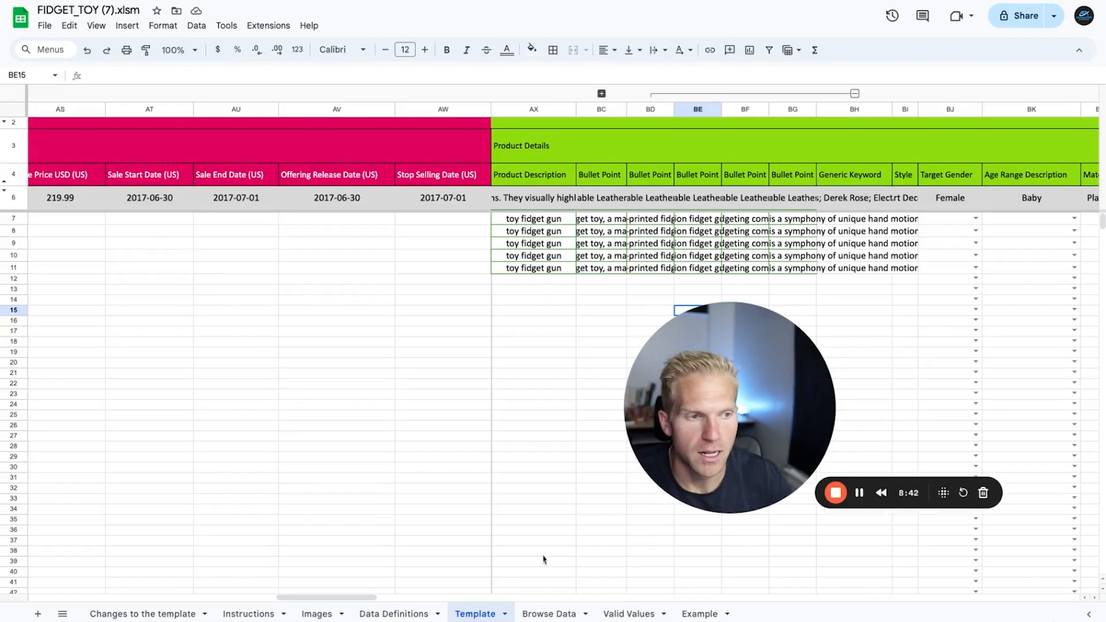
Step: Check the remaining required fields Country of Origin and Dangerous Goods Regulations on the Data Definitions sheet
click(403, 614)
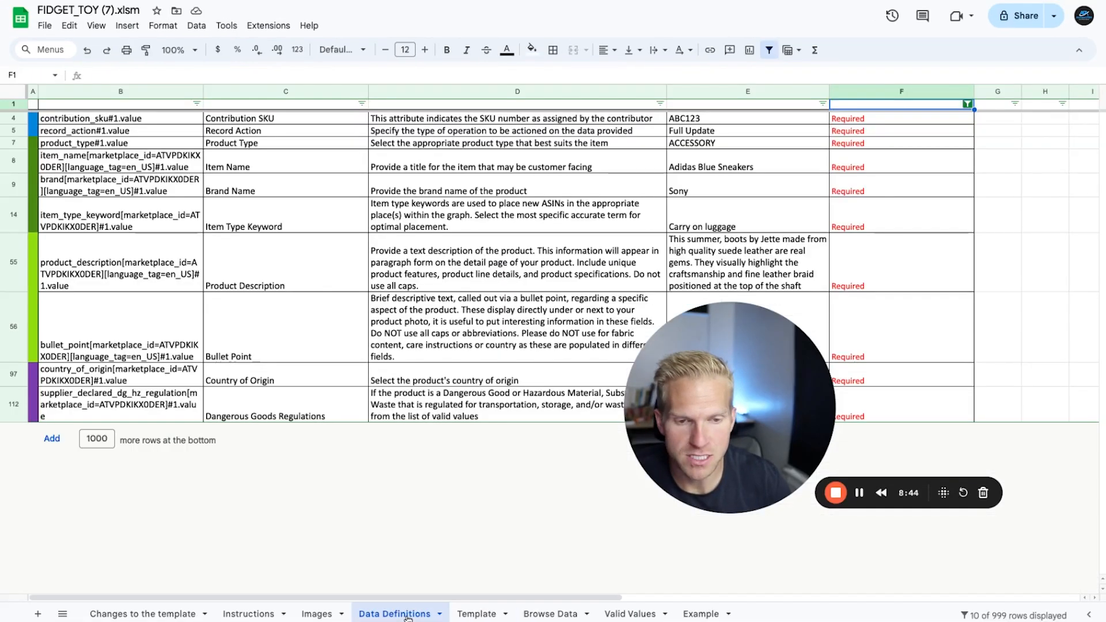
click(278, 384)
click(272, 419)
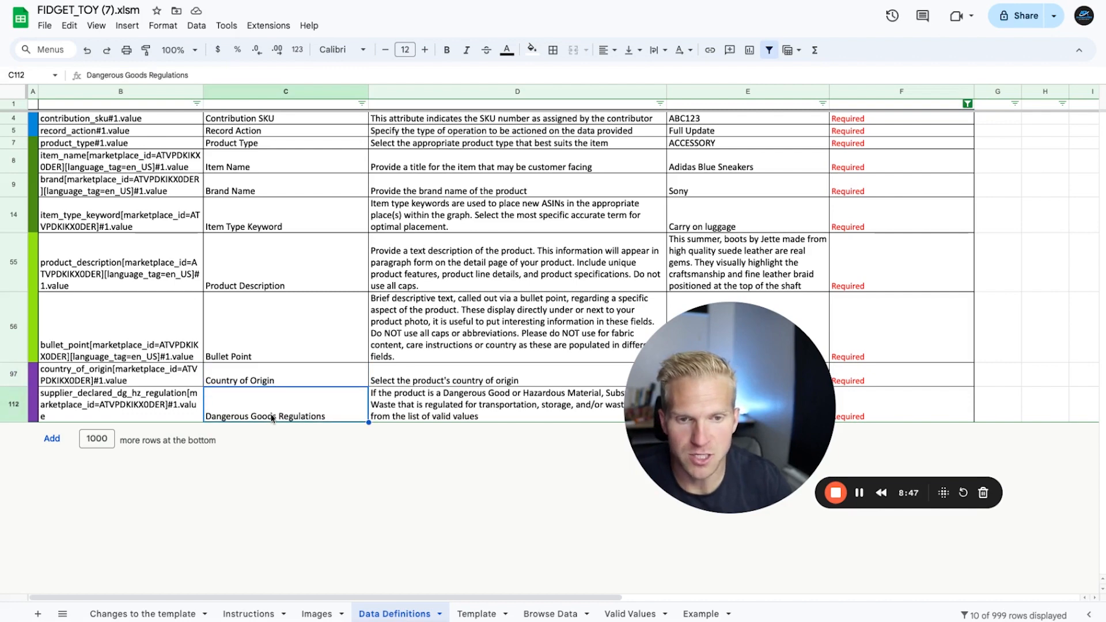
Step: Find the Country of Origin column on the Template sheet and enter China for rows 7 to 11
click(476, 614)
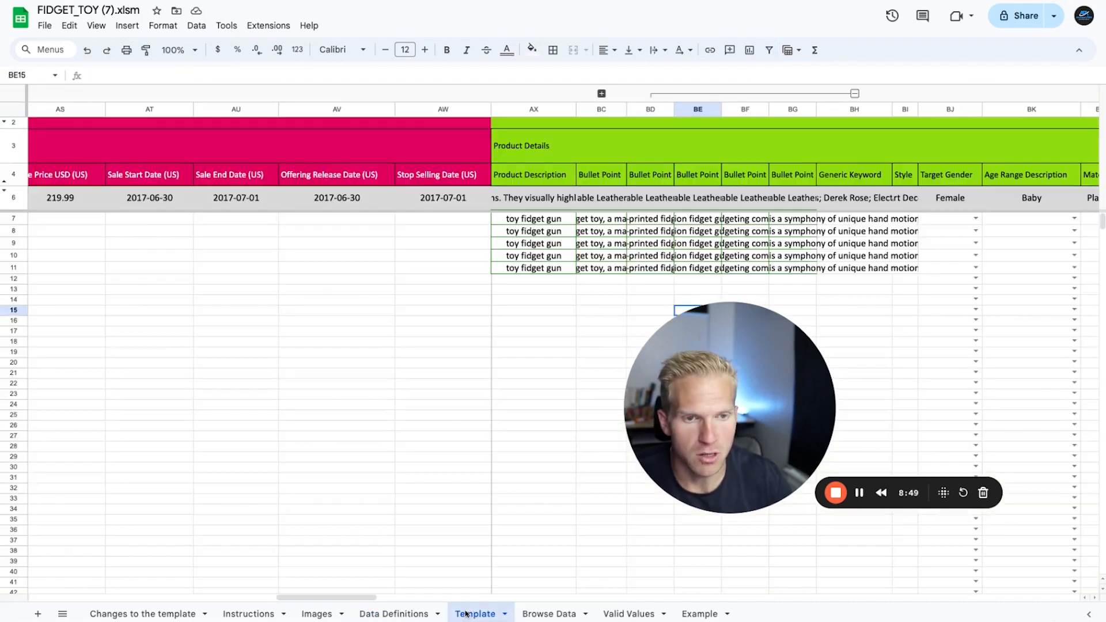
key(ctrl+f)
text(coun)
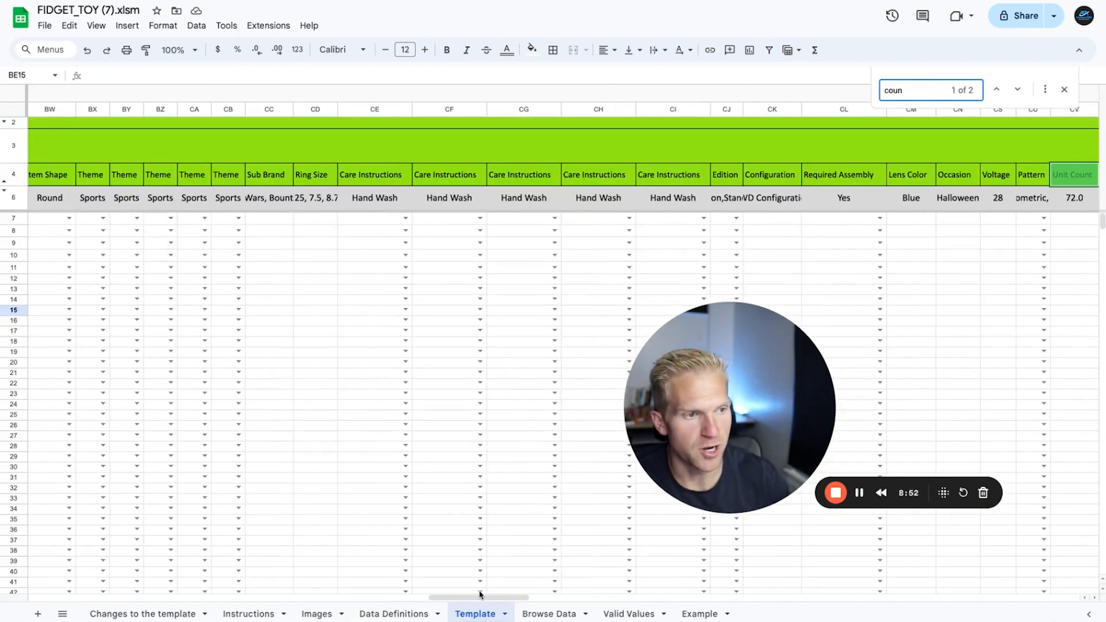
click(1018, 90)
click(1032, 219)
text(China)
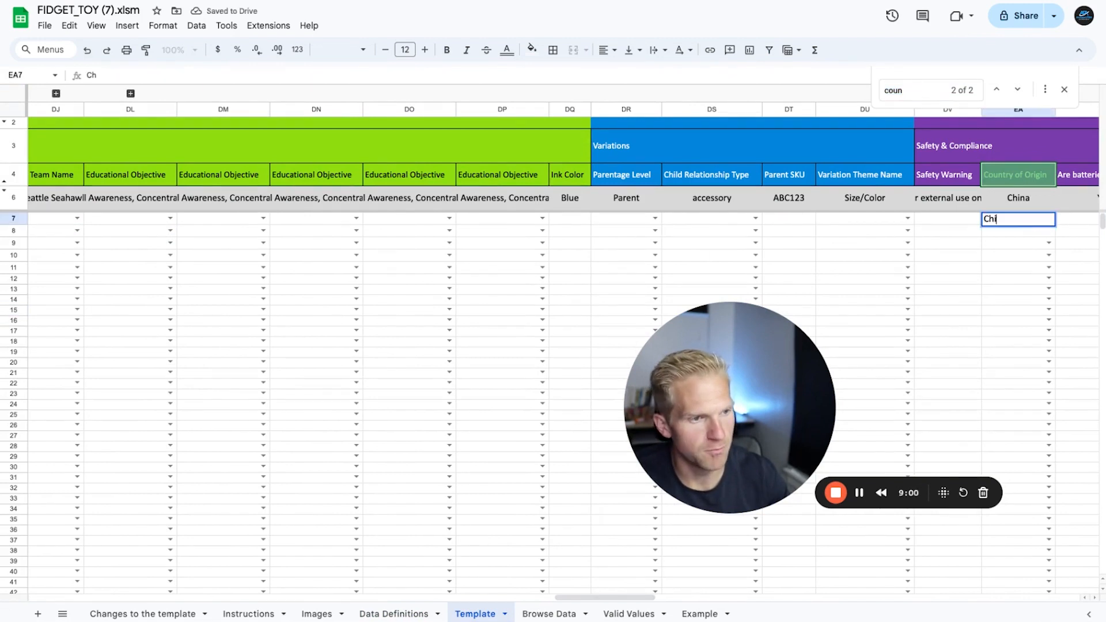
key(Return)
click(1031, 219)
drag(1056, 224, 1055, 271)
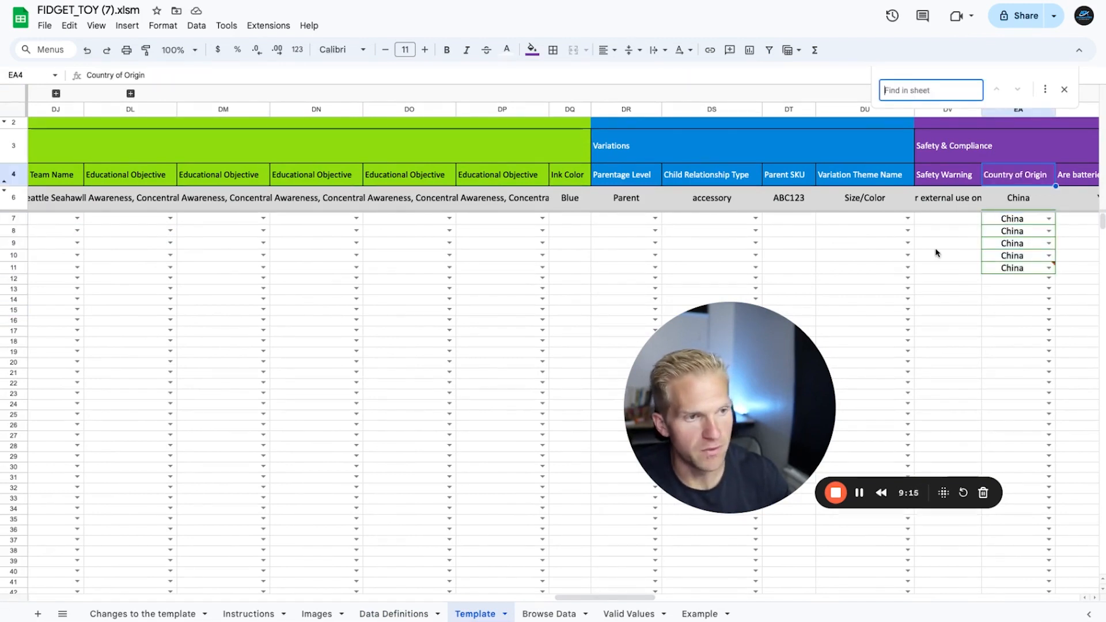
Step: Find the Dangerous Goods Regulations column and fill rows 7 to 11 with Not Applicable, copied from the Valid Values sheet
text(dang)
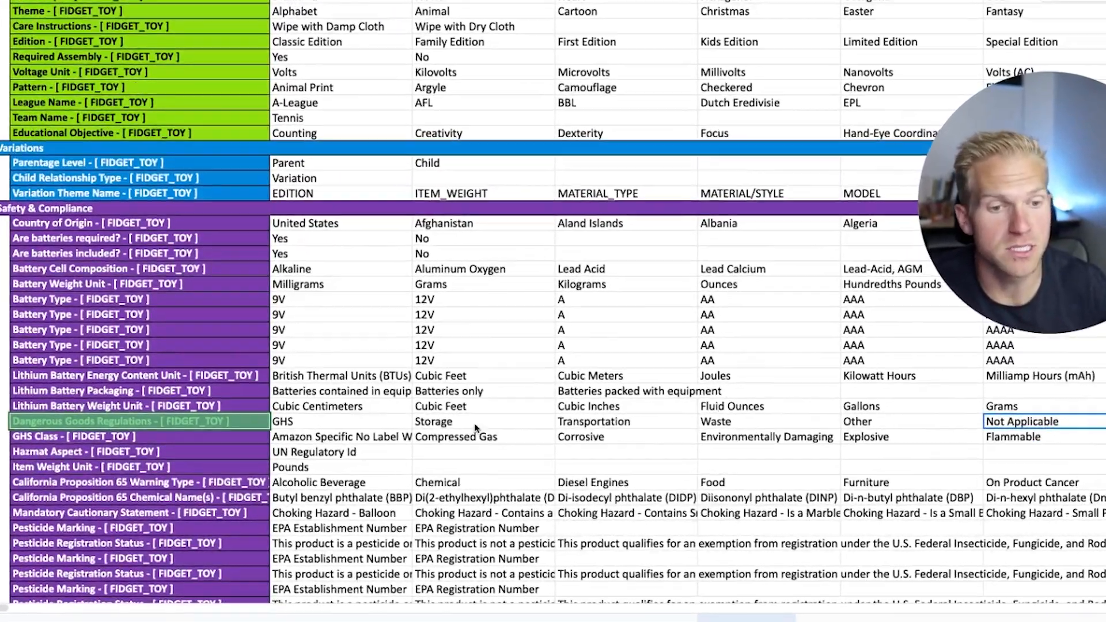
key(ctrl+c)
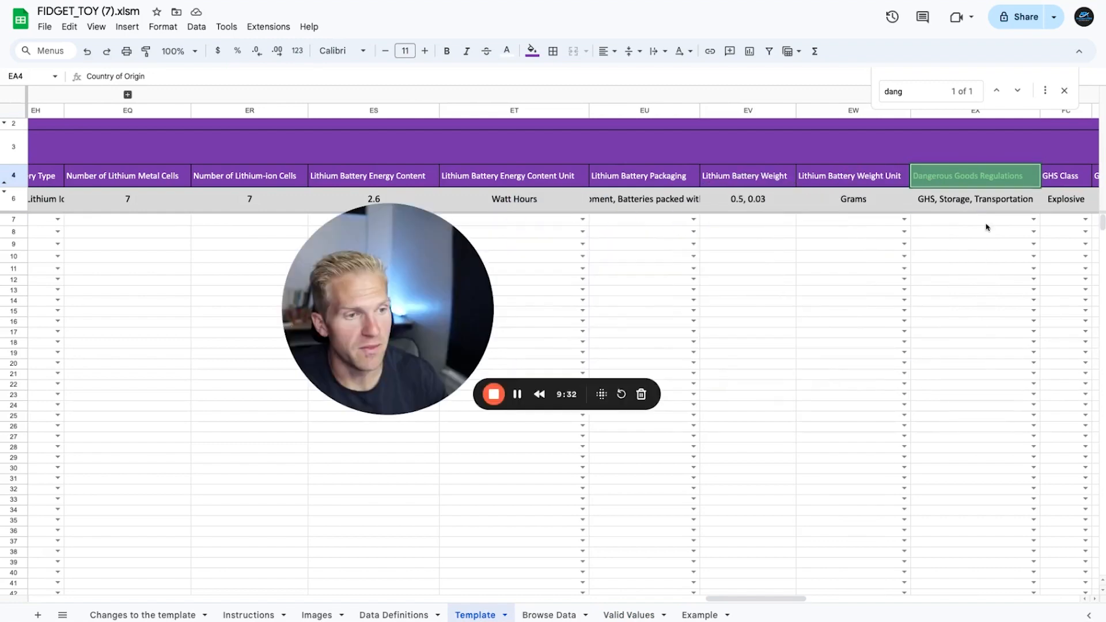
click(987, 220)
key(ctrl+v)
drag(987, 220, 986, 269)
key(ctrl+v)
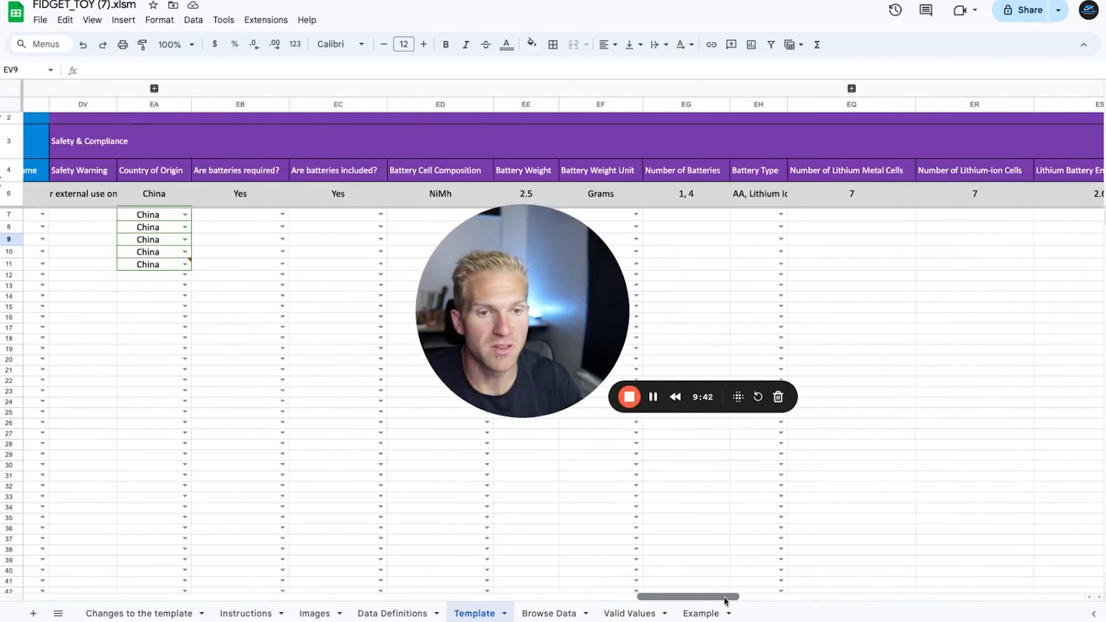
Step: Set the Parentage Level in row 7 to Parent, copied from the Valid Values sheet
scroll(725, 601, left, 10)
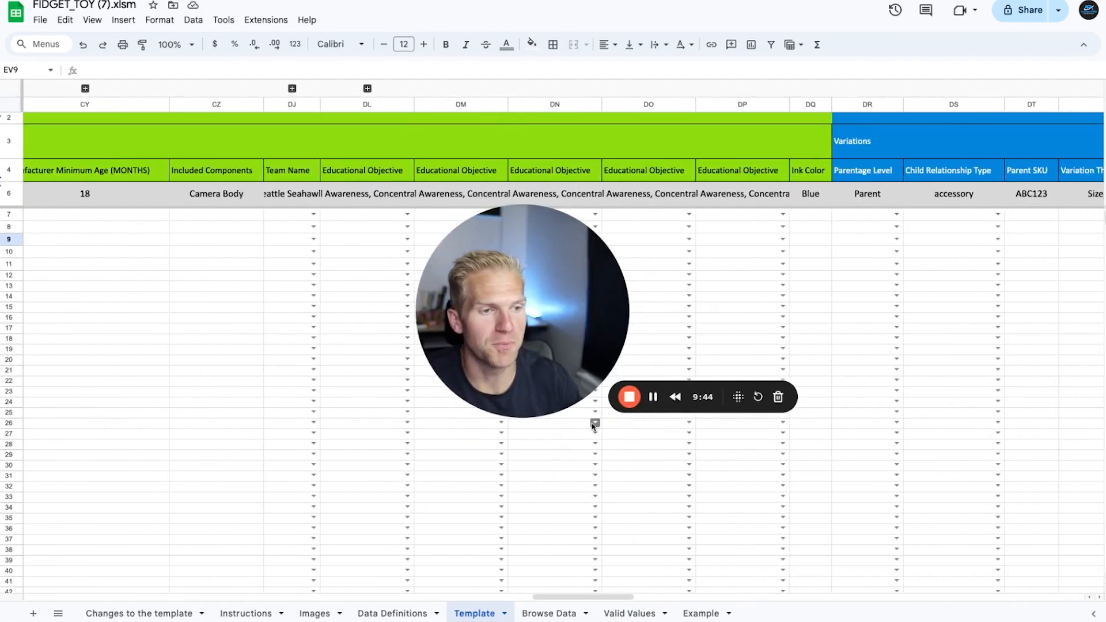
scroll(594, 427, right, 3)
click(682, 171)
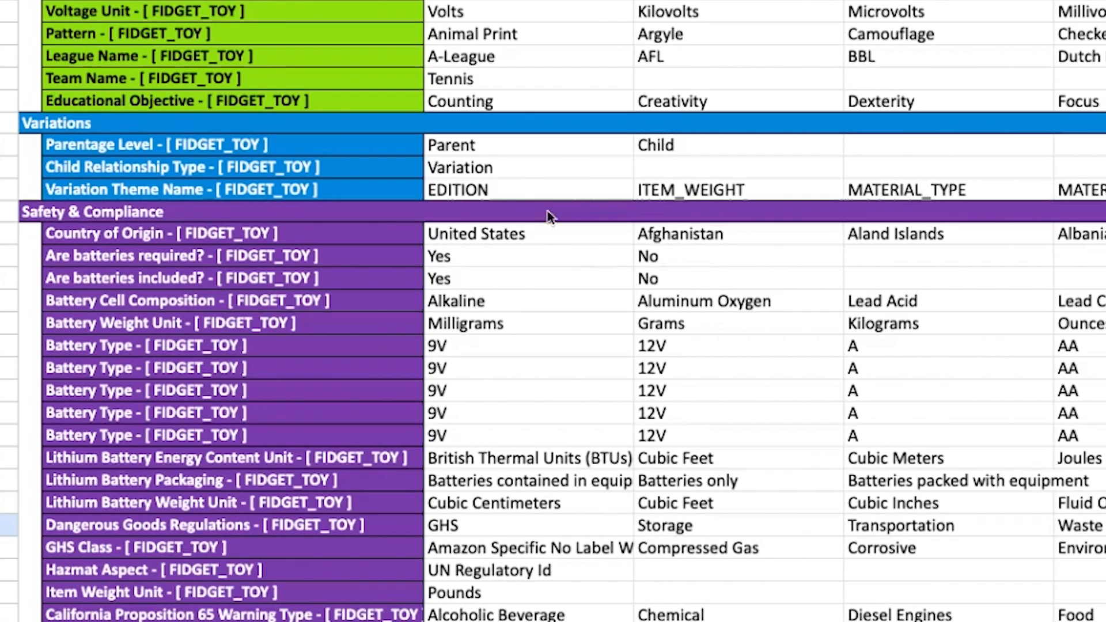
click(519, 145)
key(ctrl+c)
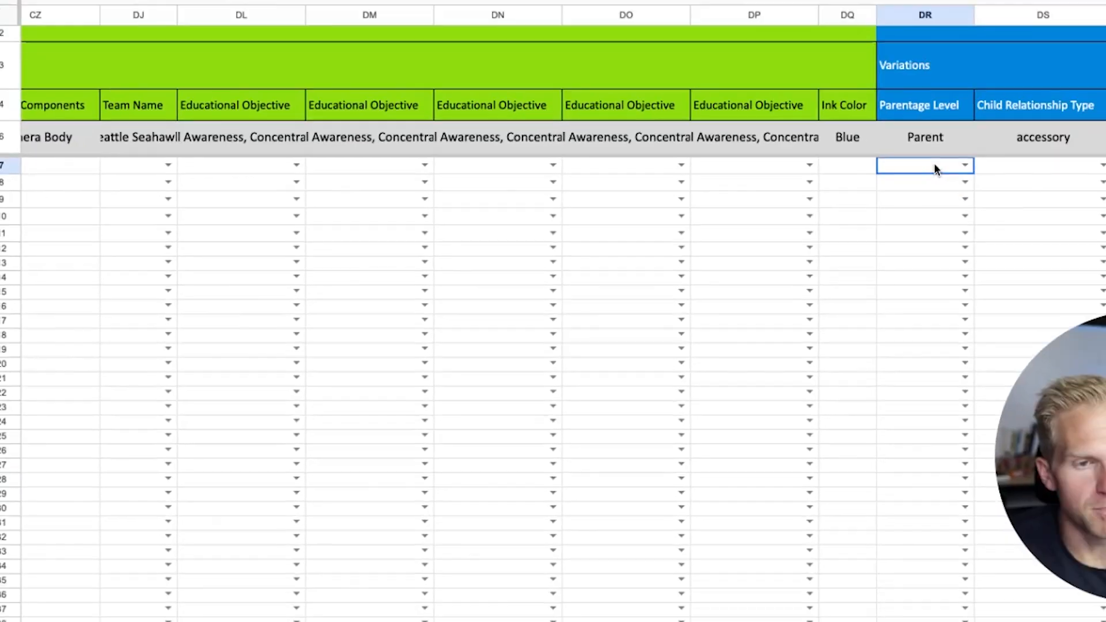
key(ctrl+v)
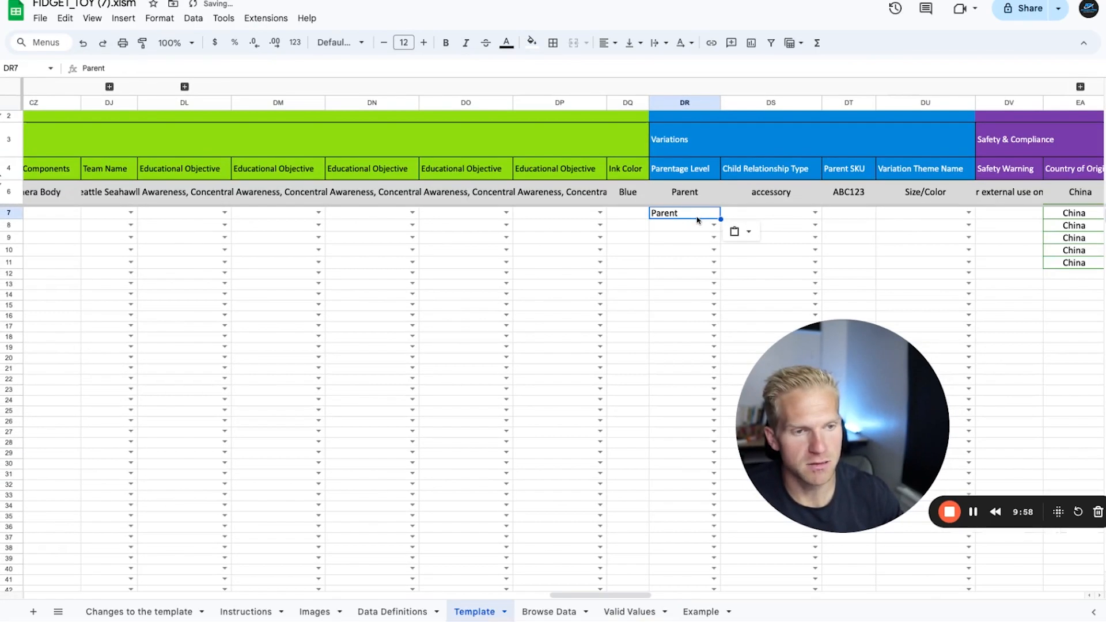
Step: Enter Child as the Parentage Level in row 8 and fill it down to row 11
click(689, 227)
text(Child)
key(Return)
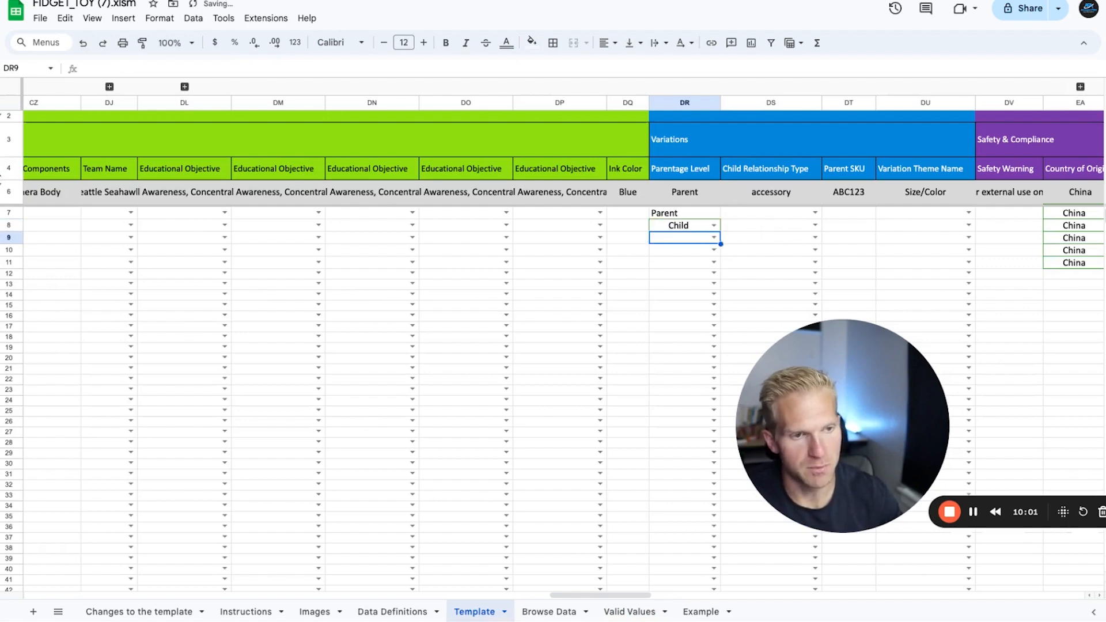
click(690, 225)
drag(720, 231, 721, 263)
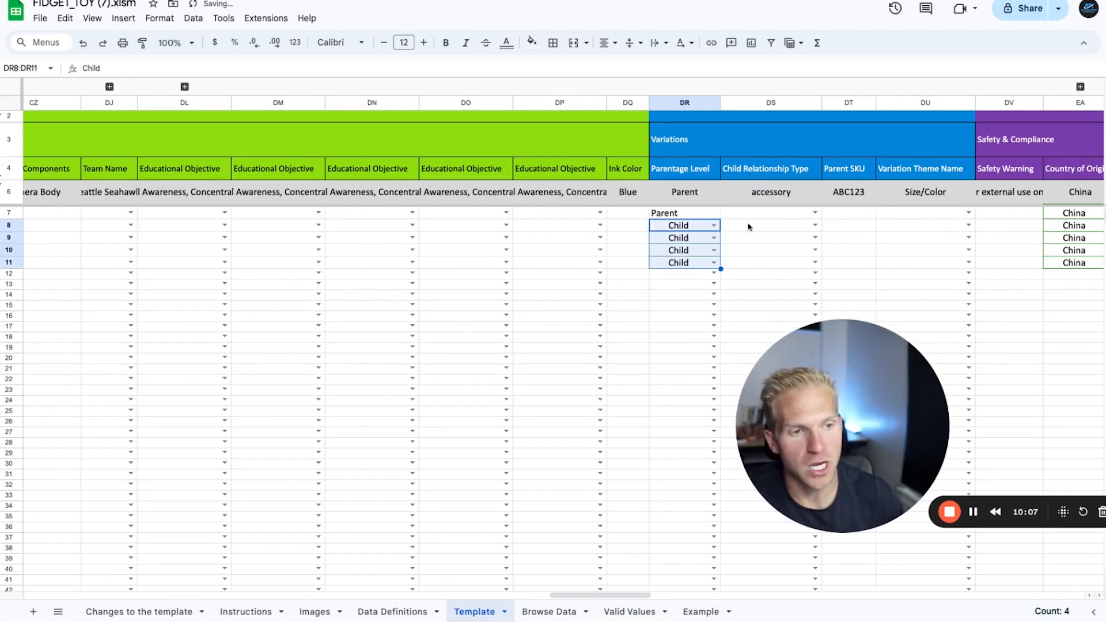
Step: Copy Variation from the Valid Values sheet into the Child Relationship Type of rows 8 to 11, leaving parent row 7 empty
click(612, 614)
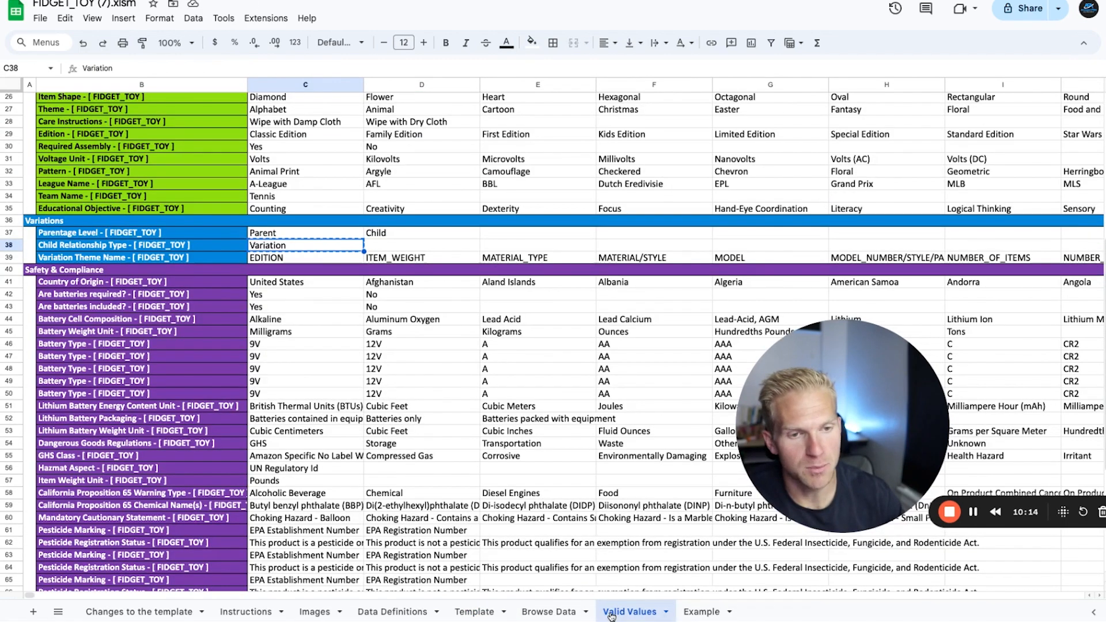
click(474, 612)
click(770, 226)
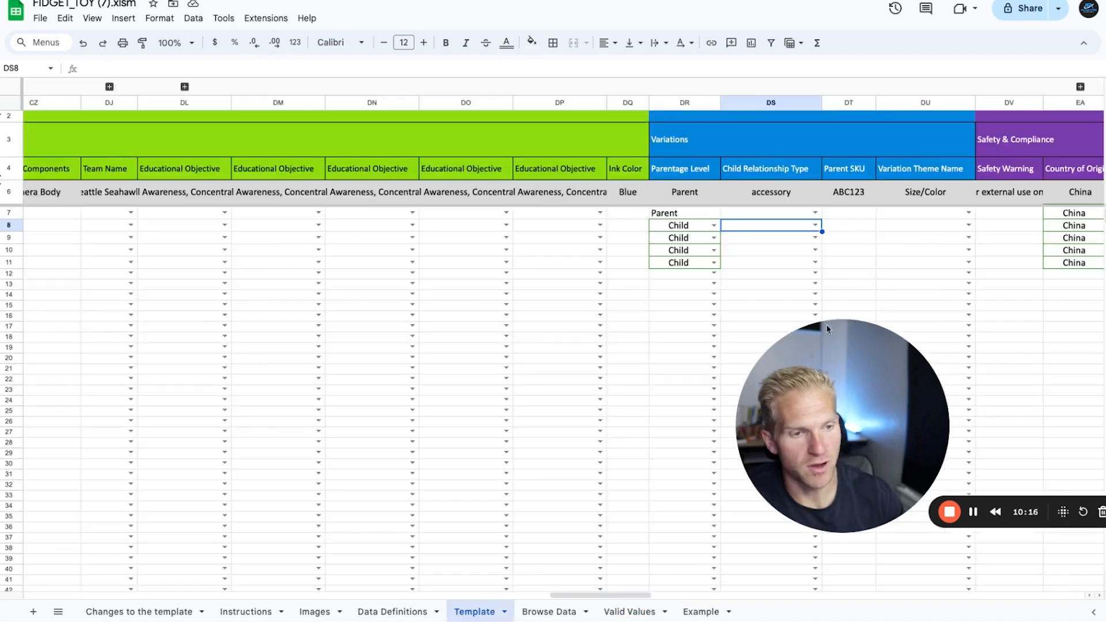
key(super+v)
click(824, 230)
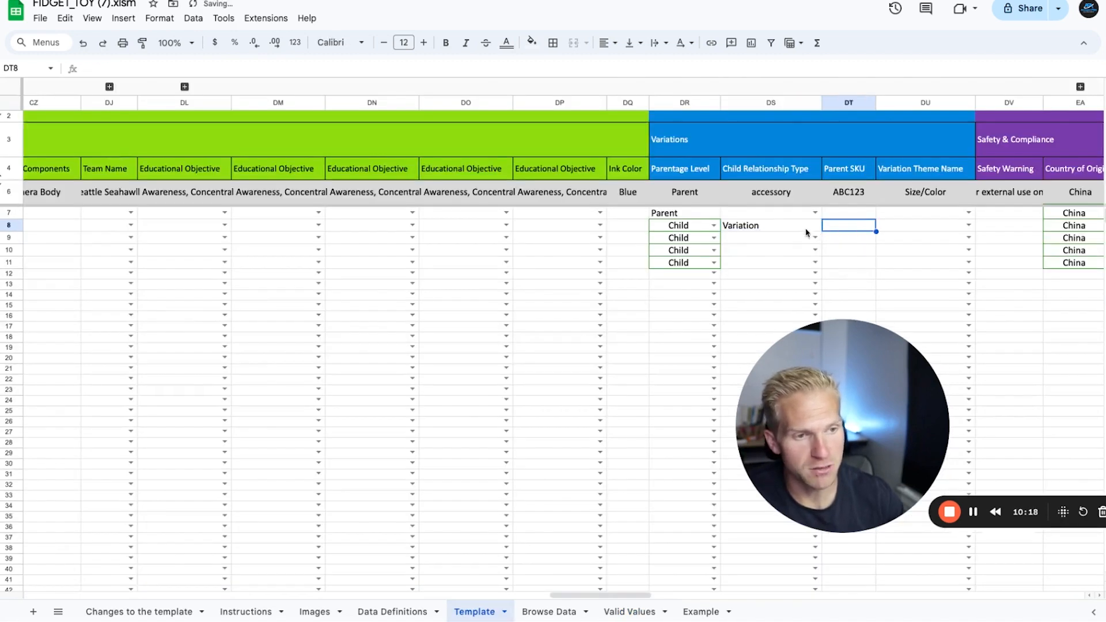
click(806, 227)
drag(823, 231, 822, 266)
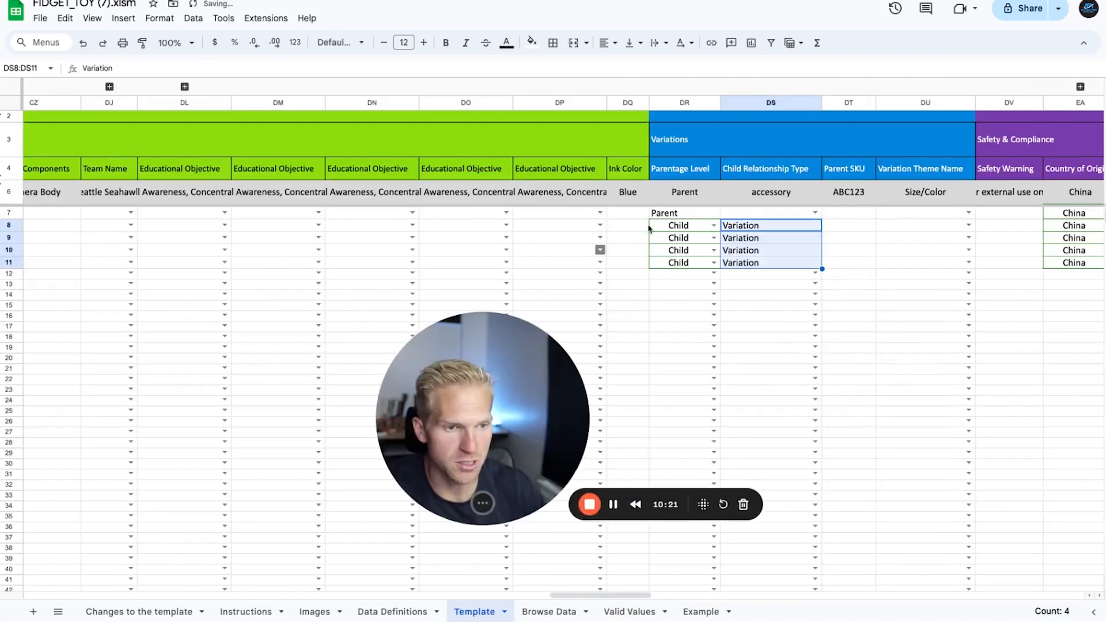
click(723, 213)
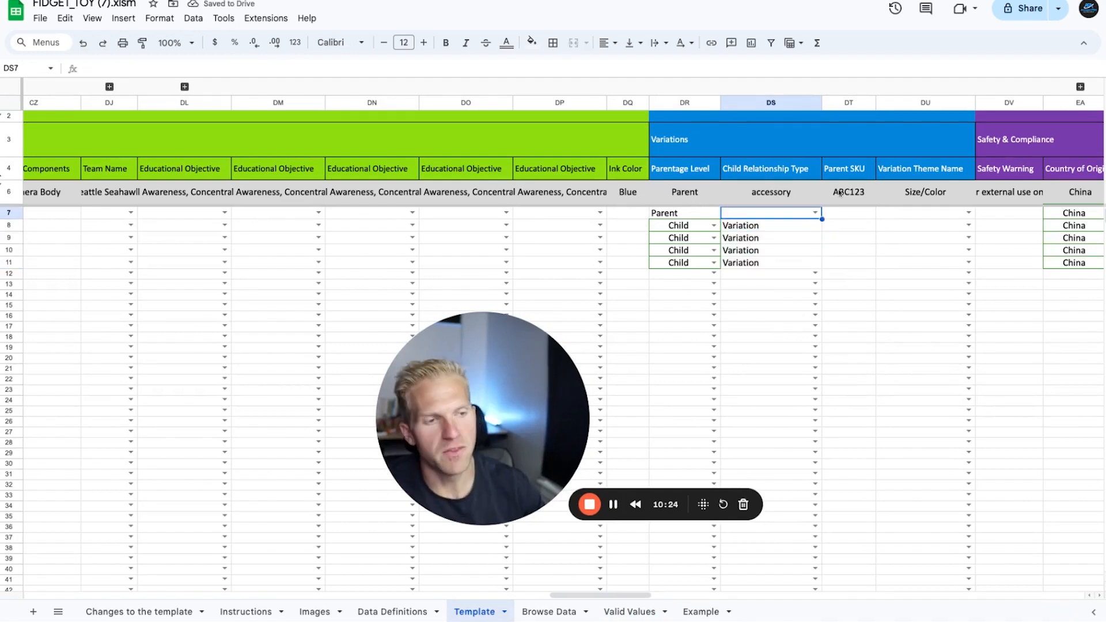
Step: Copy the Contribution SKU fidgetgunparent from cell A7 into the Parent SKU column at row 7
drag(567, 596, 42, 596)
click(66, 217)
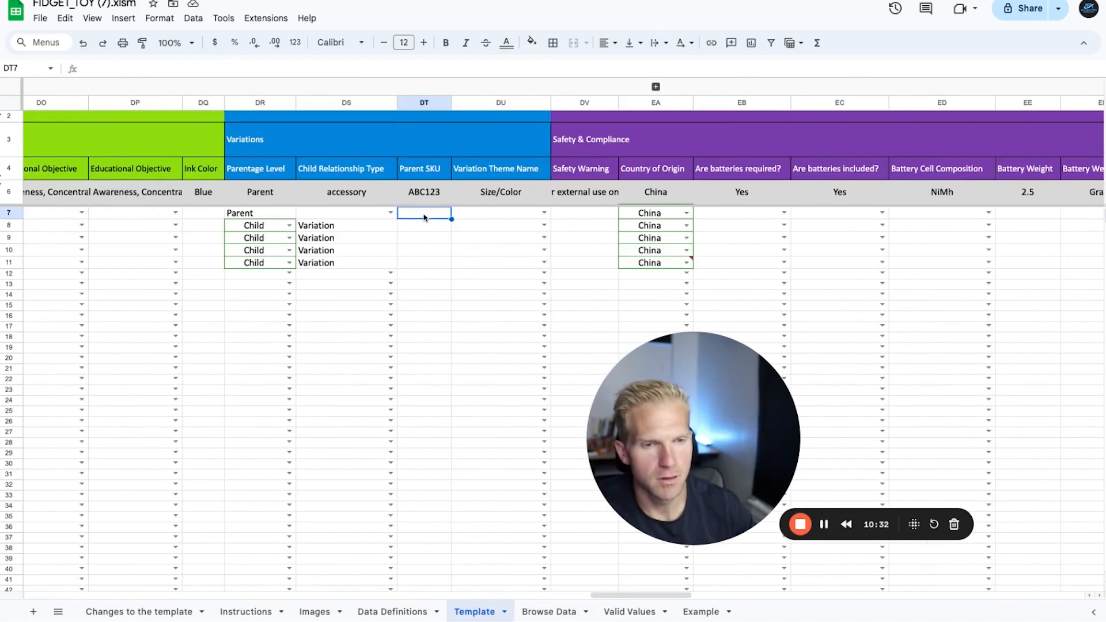
key(ctrl+v)
key(Down)
key(Down)
key(Down)
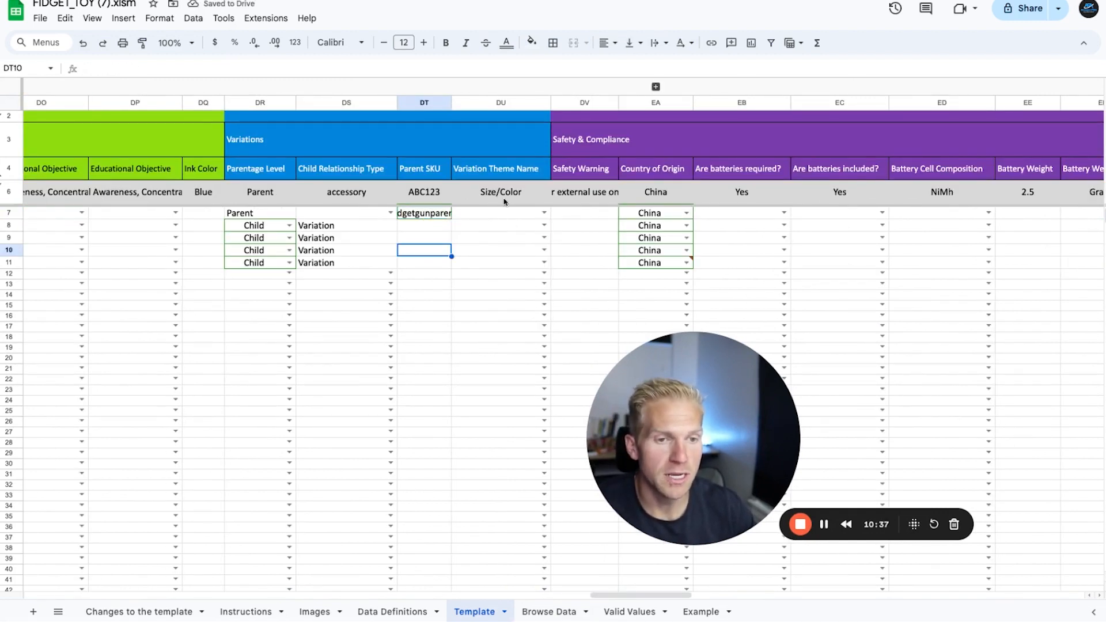
Step: Review the Variation Theme Name options on the Valid Values sheet and return to the Template sheet
click(624, 612)
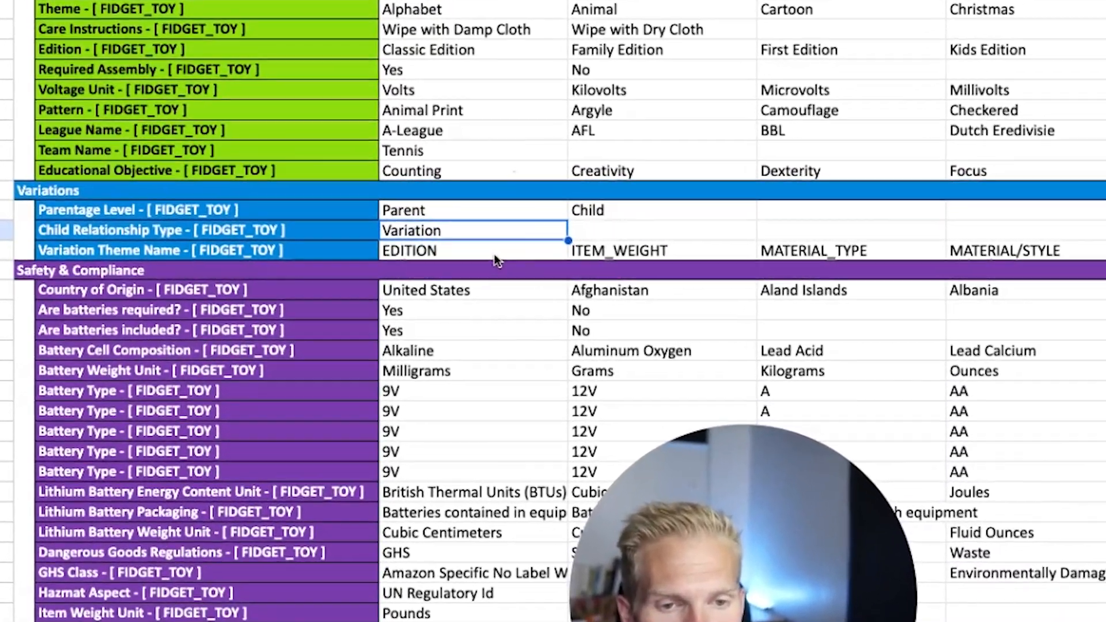
click(416, 257)
click(446, 253)
click(668, 253)
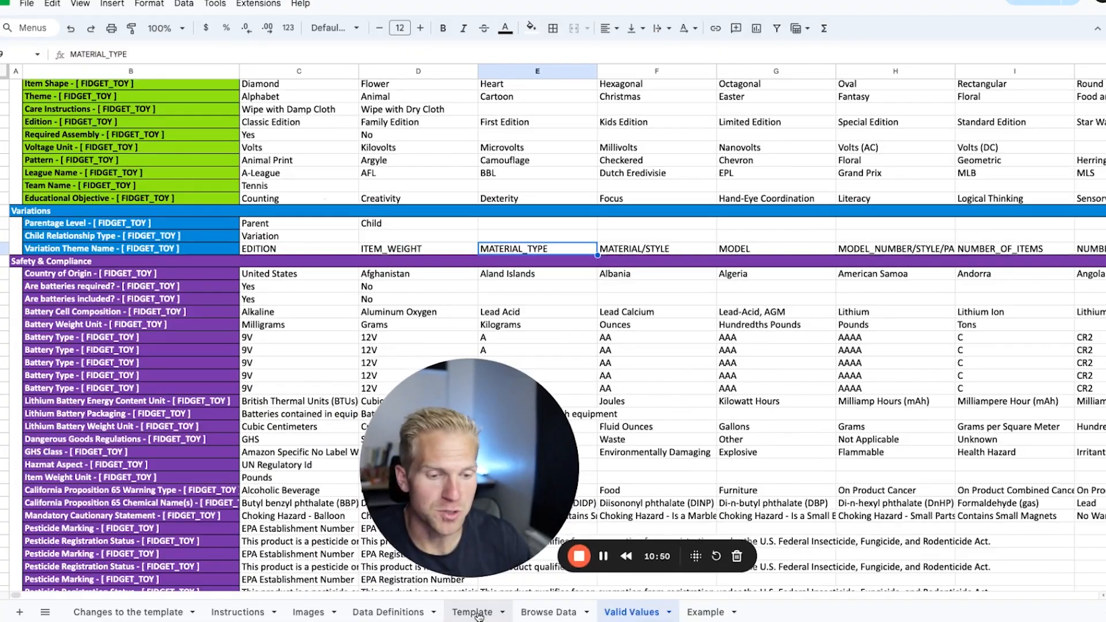
click(475, 613)
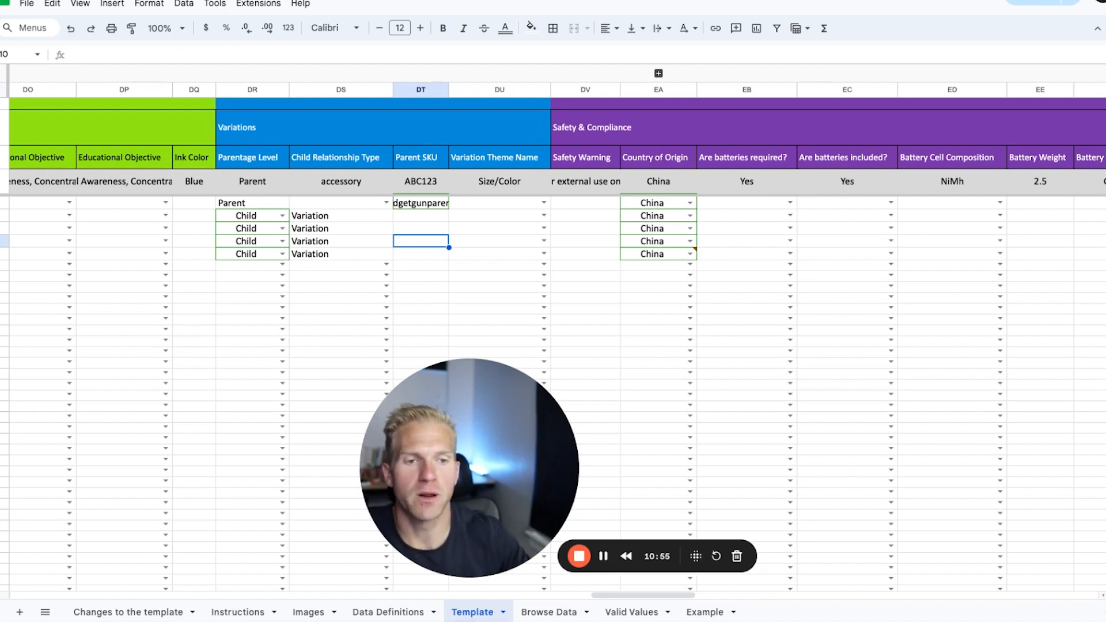
Step: Try to enter Size/Color as the Variation Theme Name in row 7
click(496, 204)
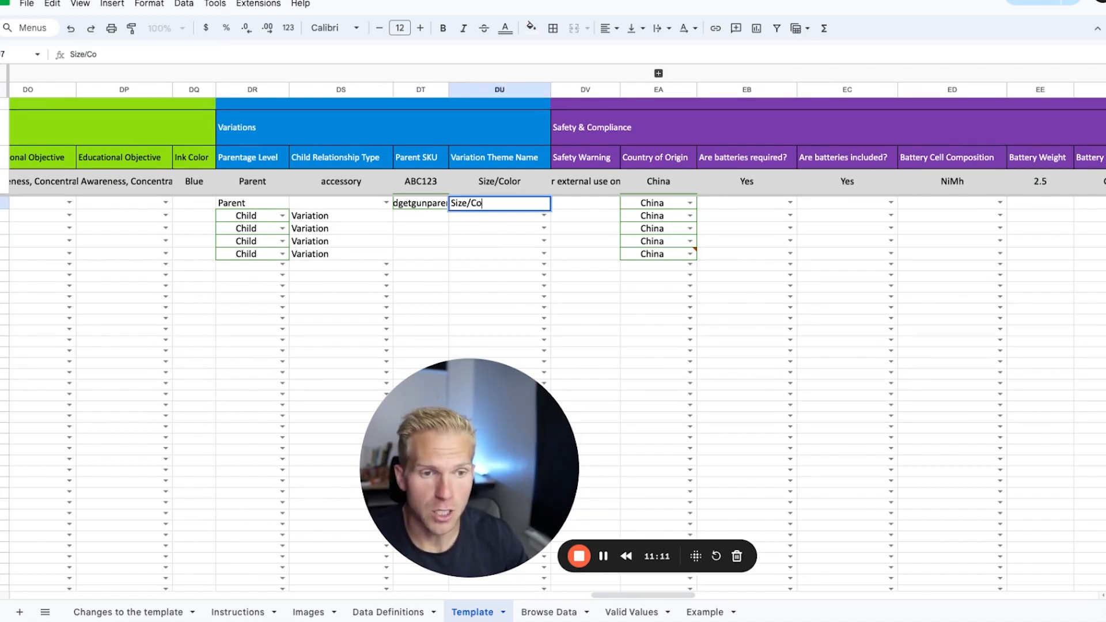
key(Tab)
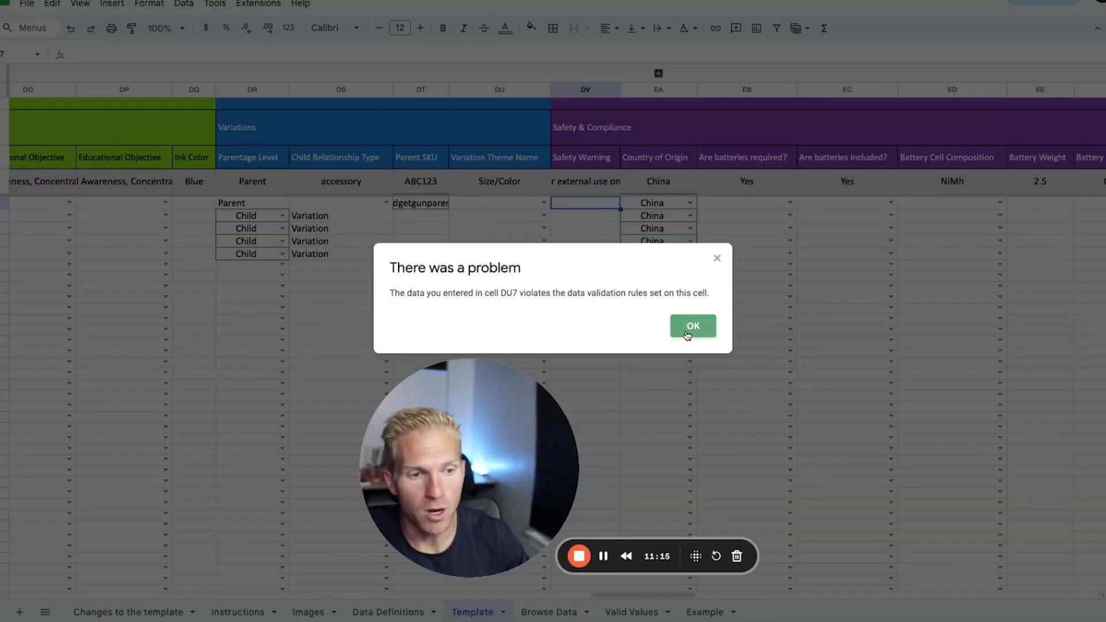
key(Return)
Step: Fill the Variation Theme Name of child rows 8 to 11 with EDITION from the Valid Values sheet
click(631, 612)
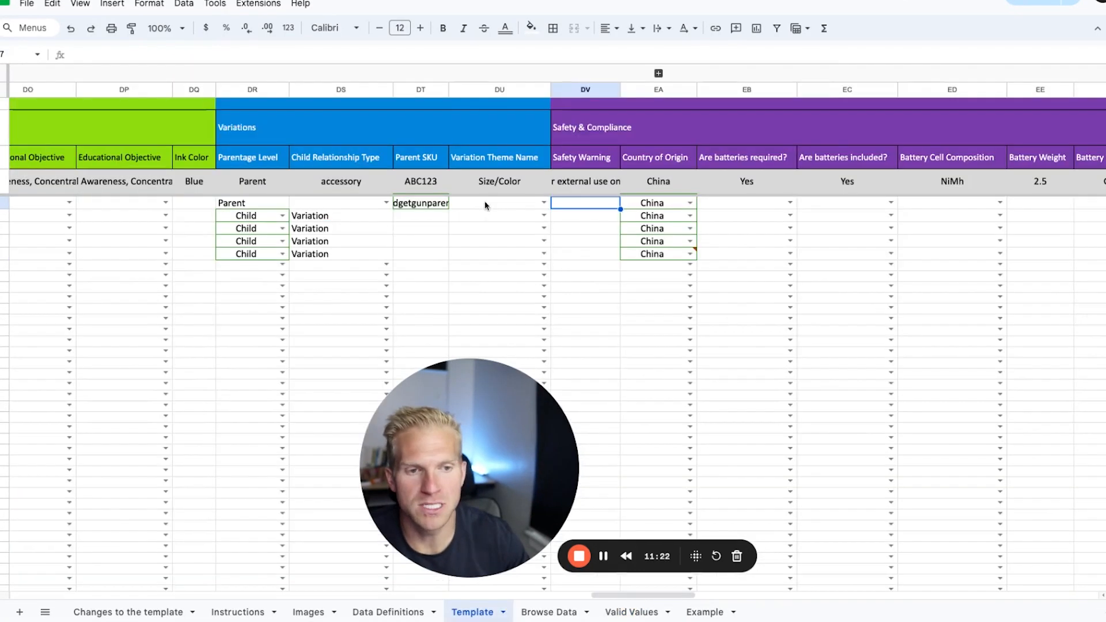
click(485, 205)
key(ctrl+v)
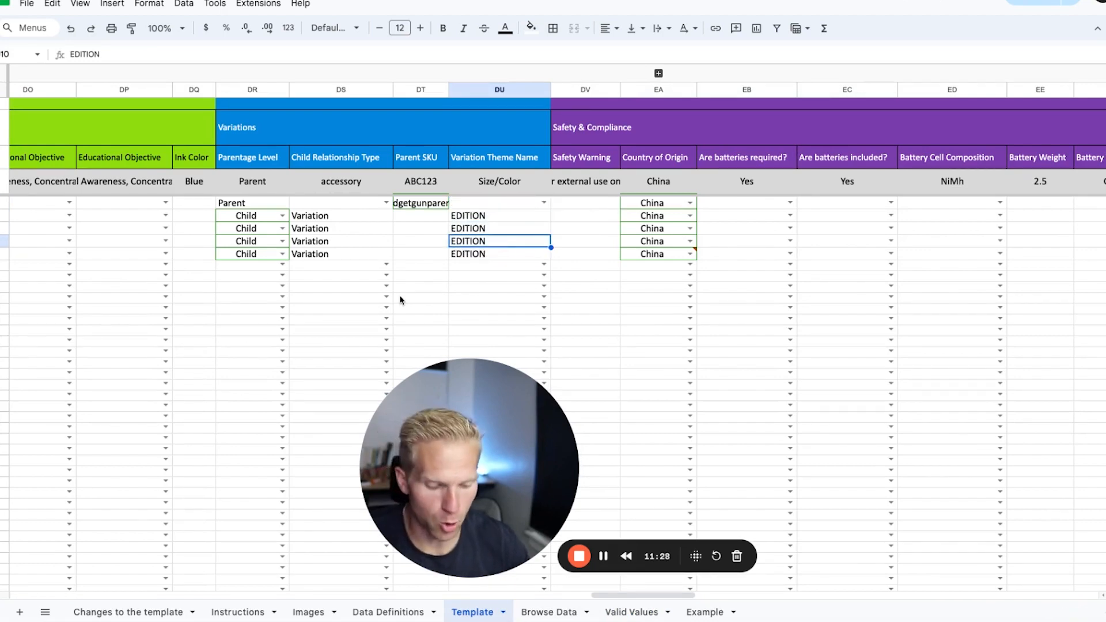
Step: Find the Color column and enter Purple, Blue, Red and Green for child rows 8 to 11
key(ctrl+f)
text(color)
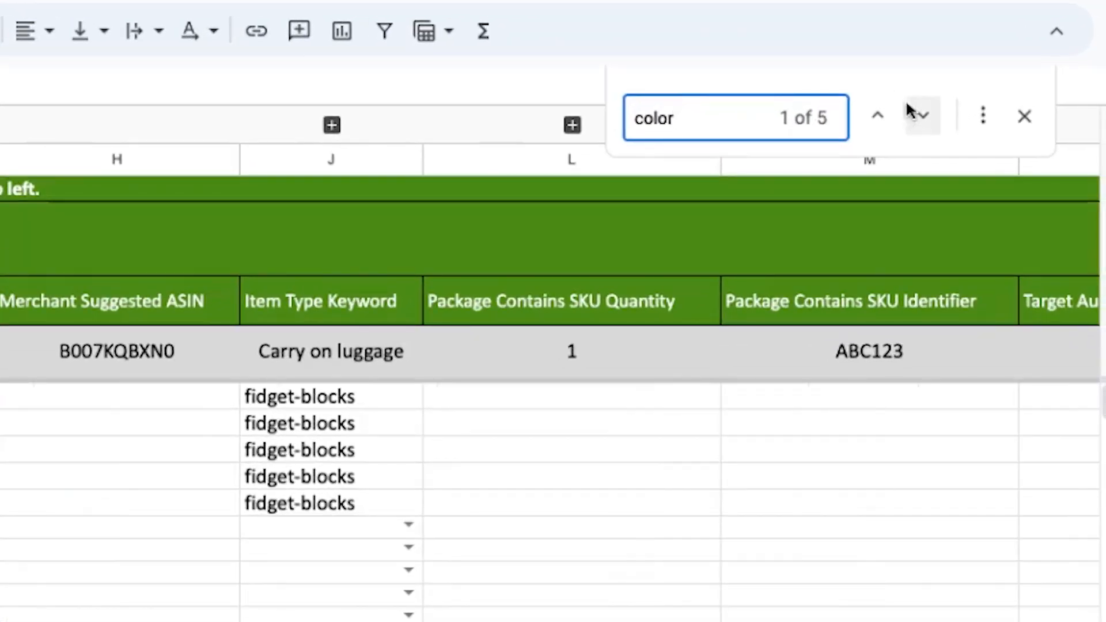
click(922, 116)
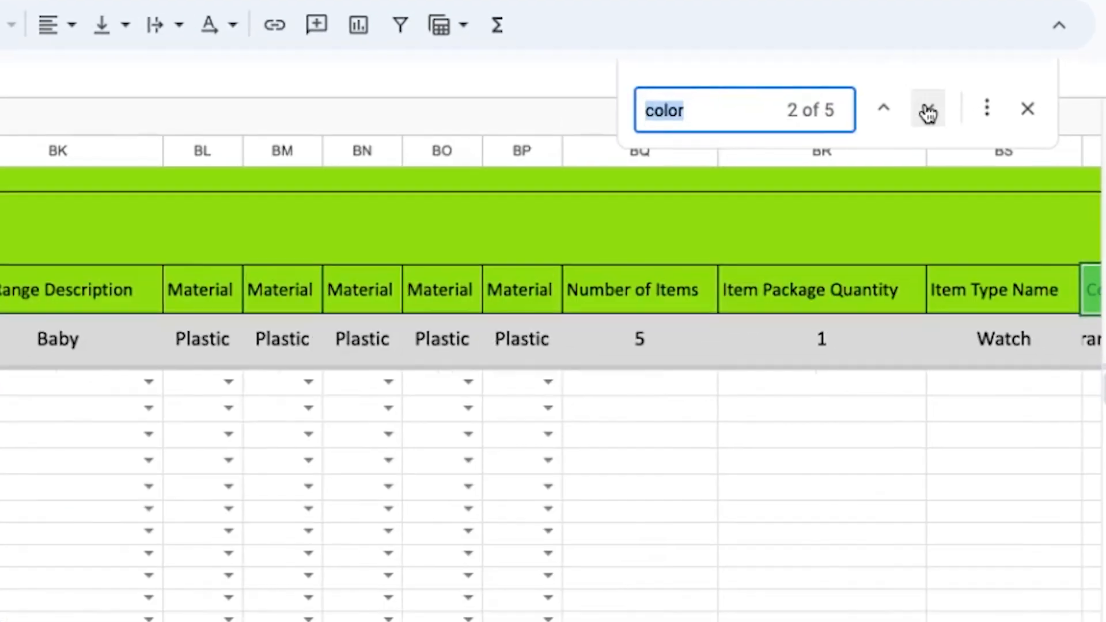
click(1028, 162)
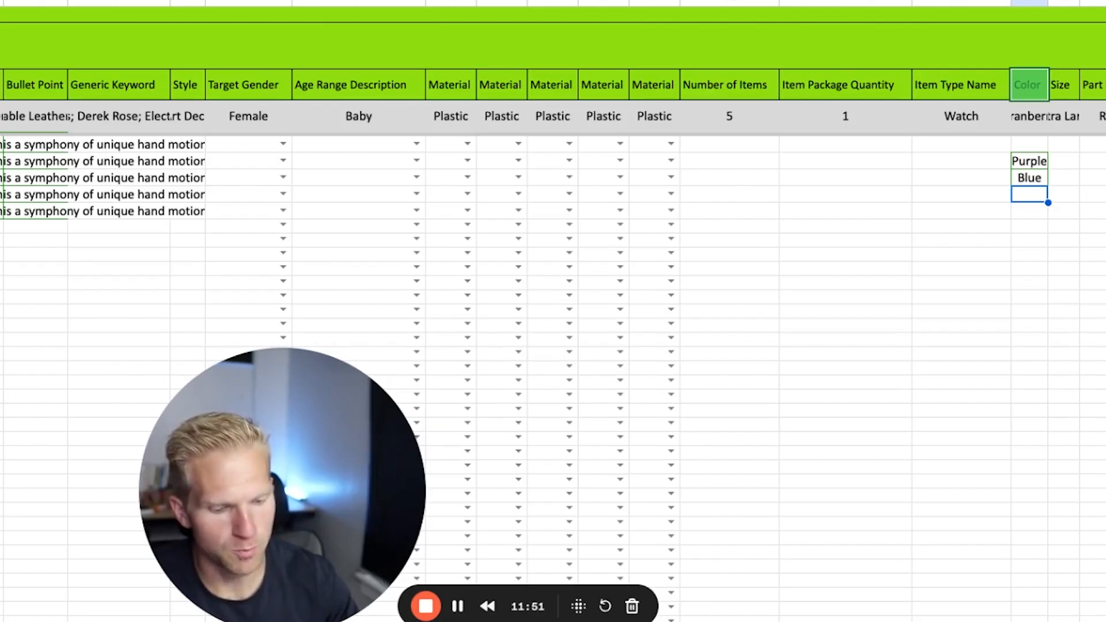
text(Red)
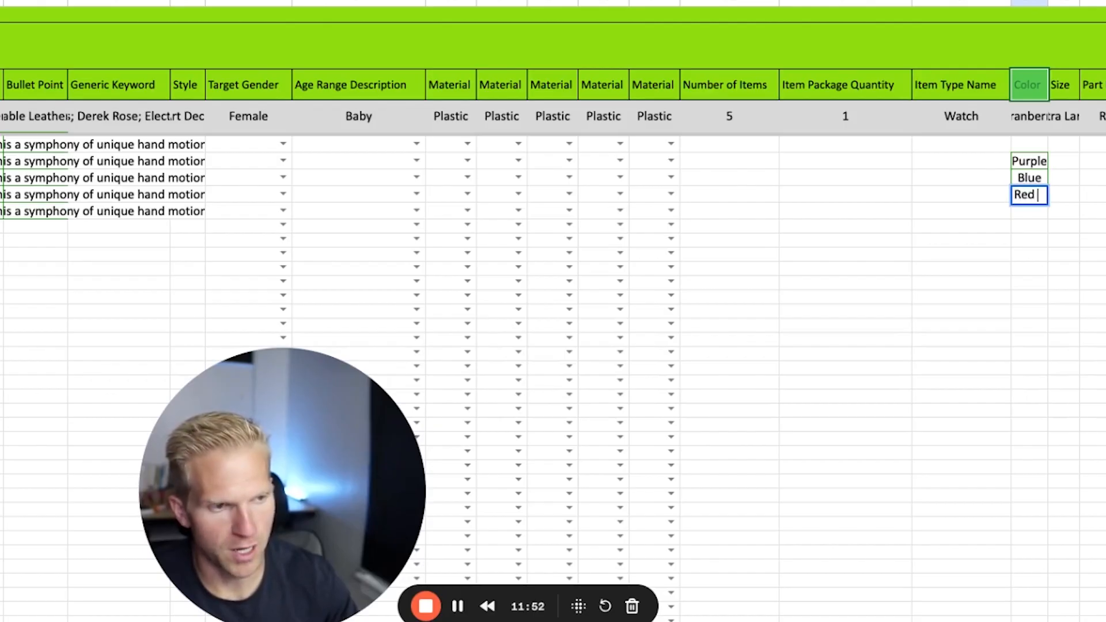
key(Return)
text(Green)
key(Return)
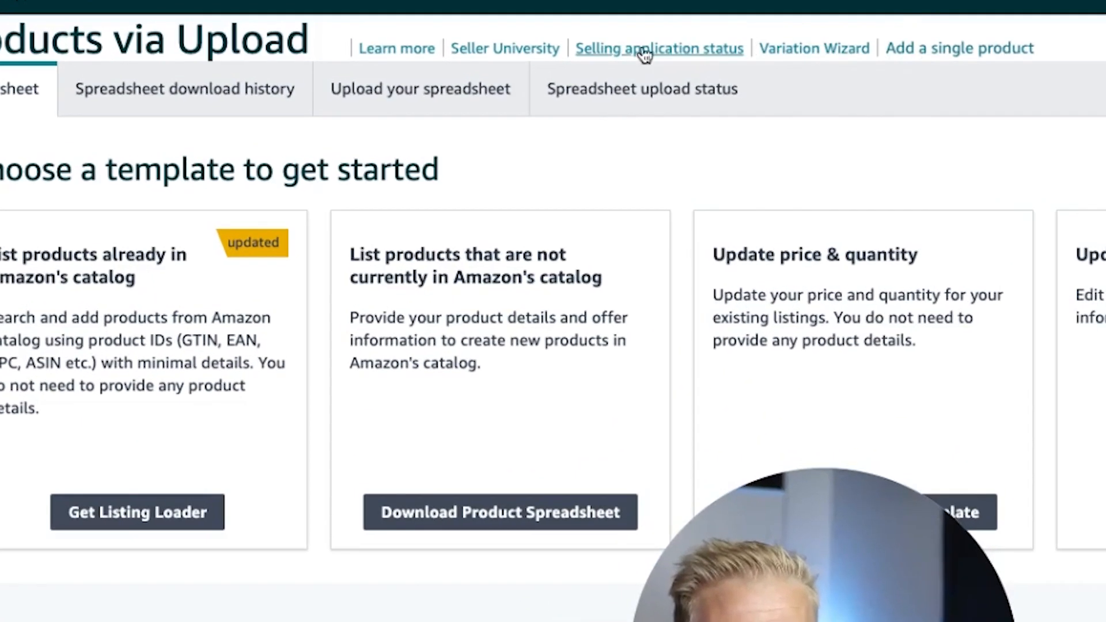
Step: Switch to Amazon Seller Central, open the Upload your spreadsheet page and check the accepted file formats
click(457, 105)
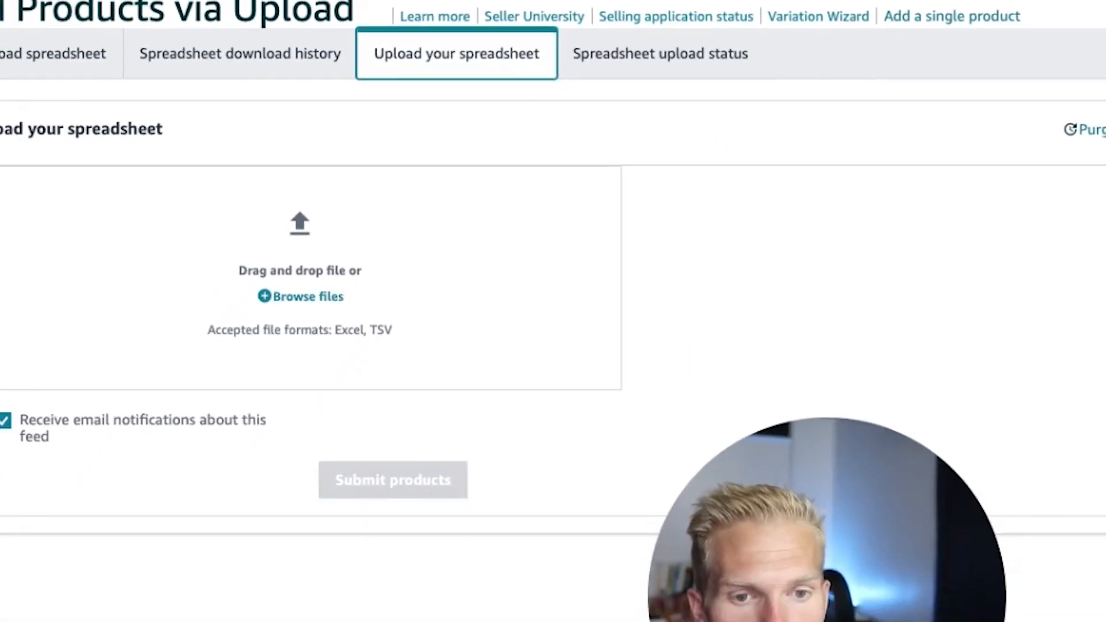
double_click(427, 287)
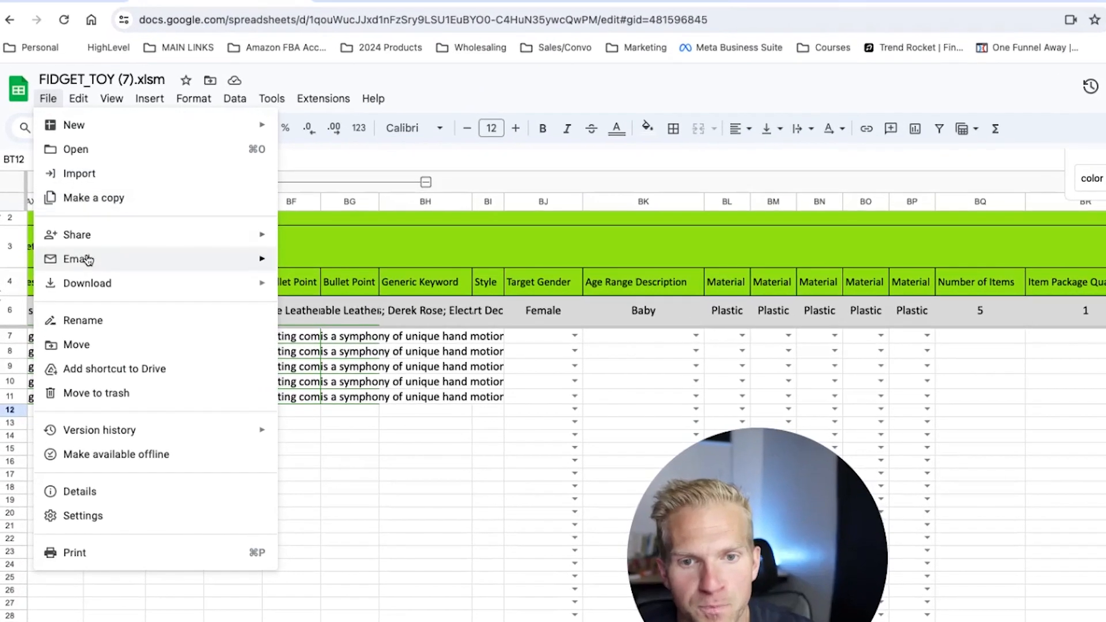
mouse_move(144, 282)
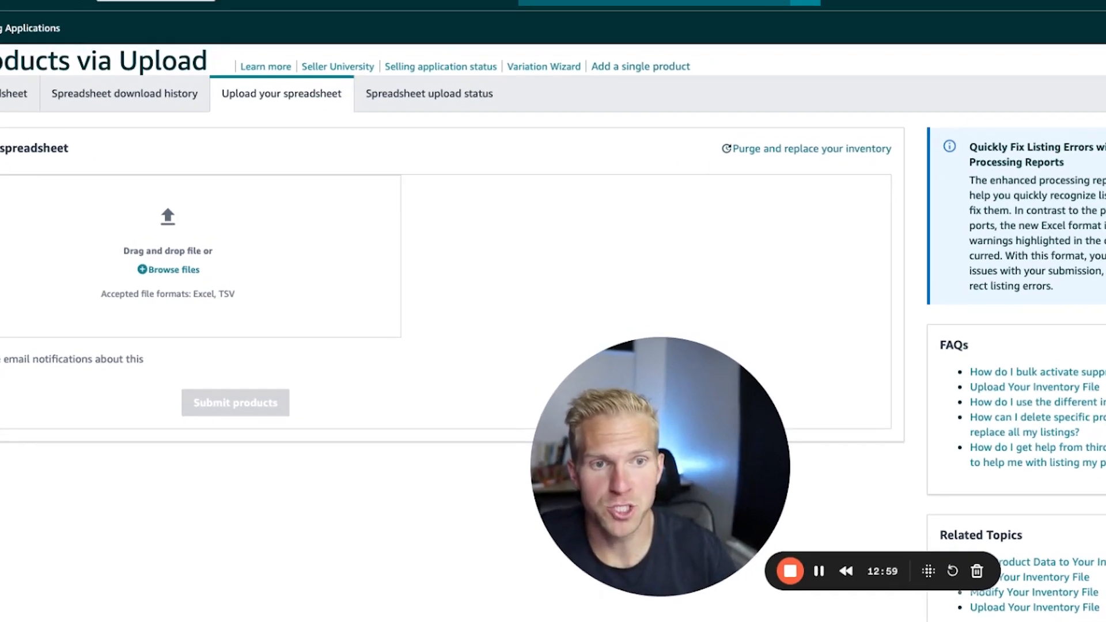
Step: Open the Spreadsheet upload status page and examine the Status and Batch ID of the second upload
click(469, 123)
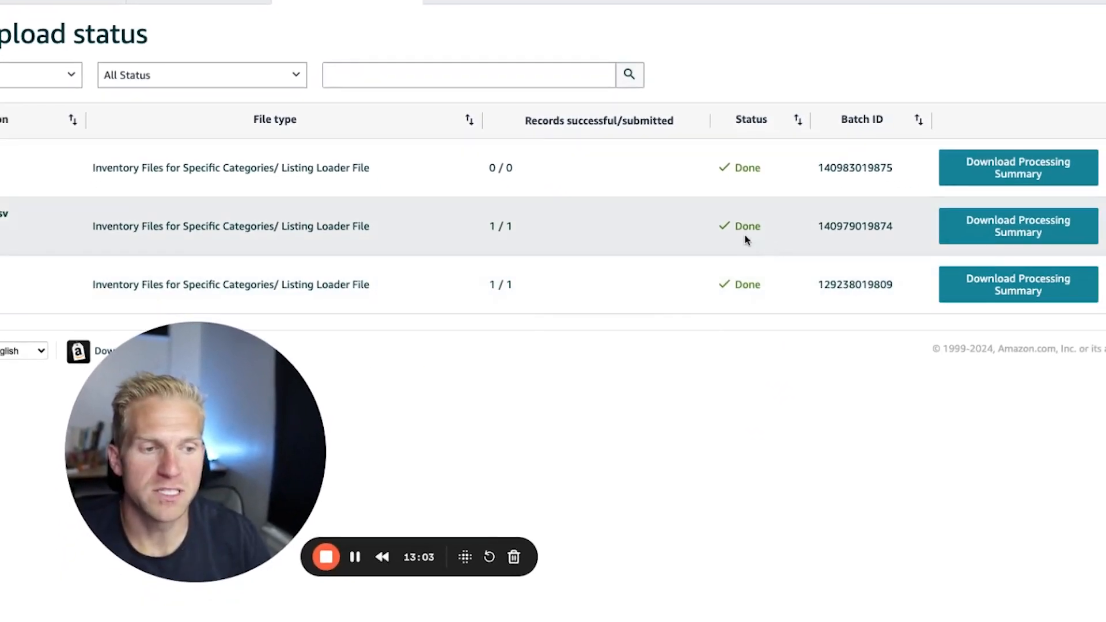
double_click(746, 240)
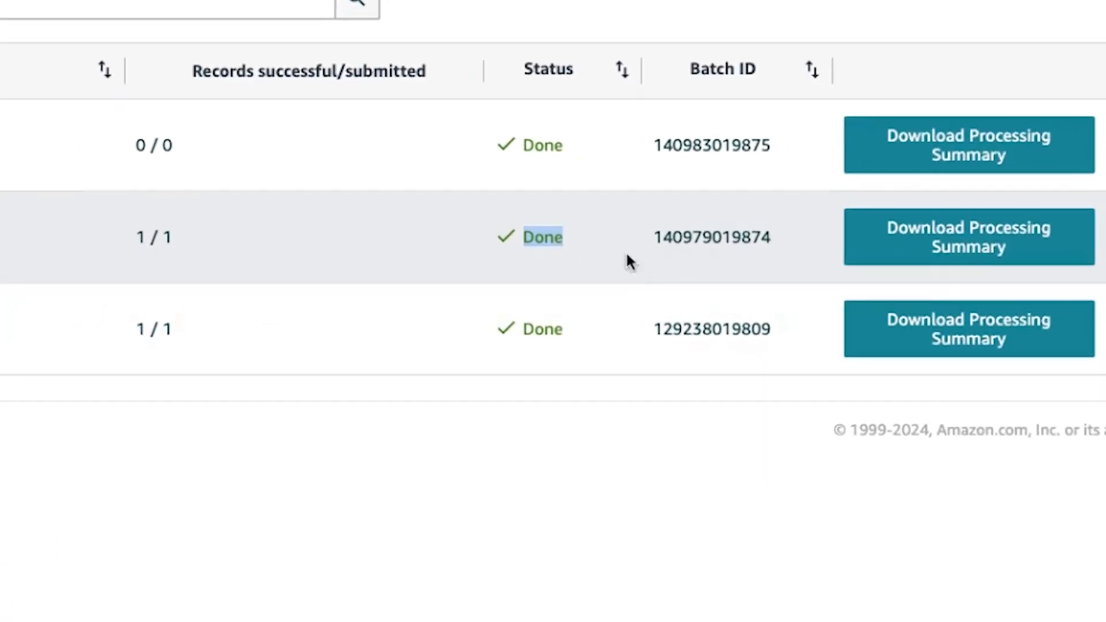
drag(718, 228, 809, 232)
double_click(746, 237)
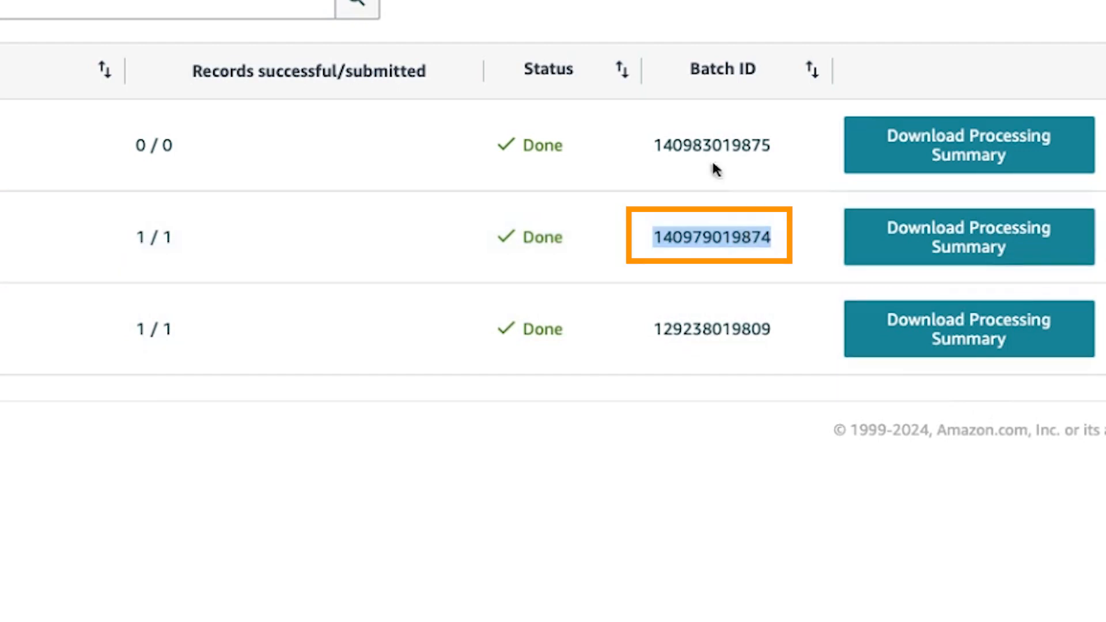